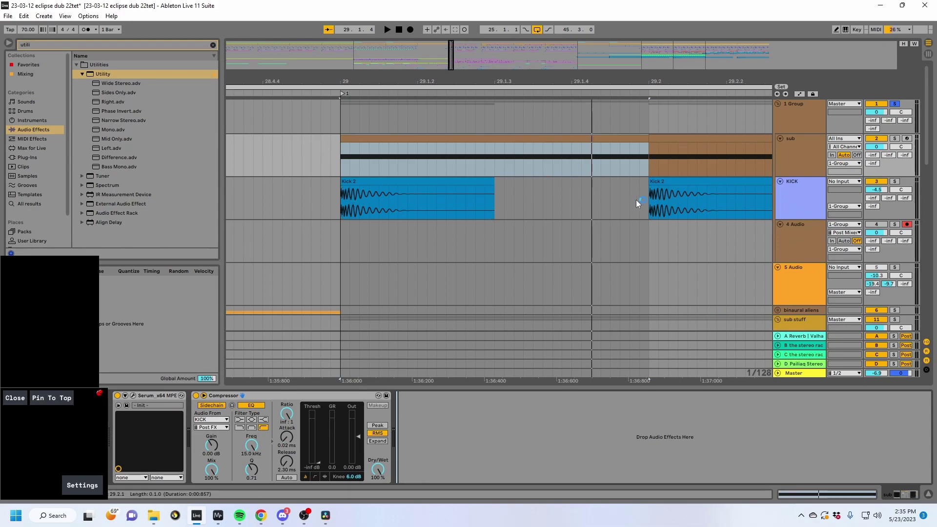
Select the first Kick 2 clip on the KICK track.
left_click(387, 178)
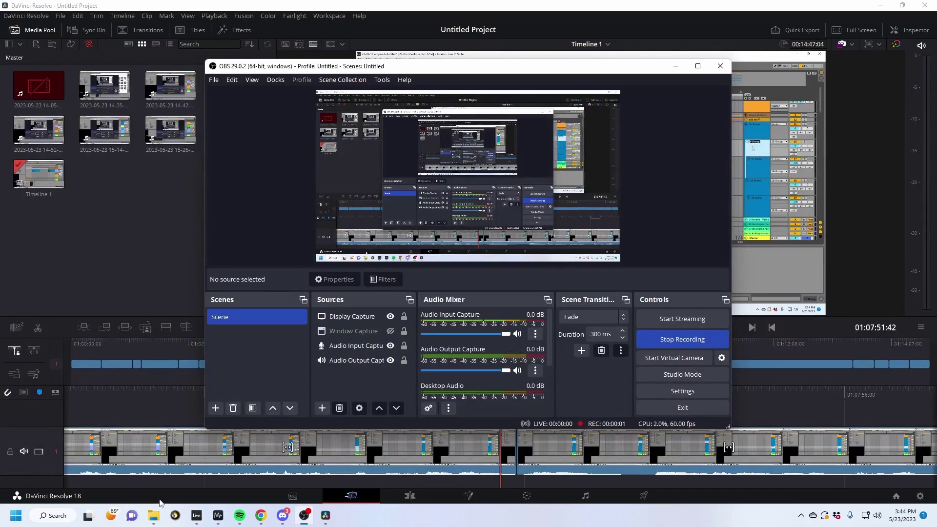
Switch to Chrome and look through the posts on the open Patreon creator page.
left_click(262, 514)
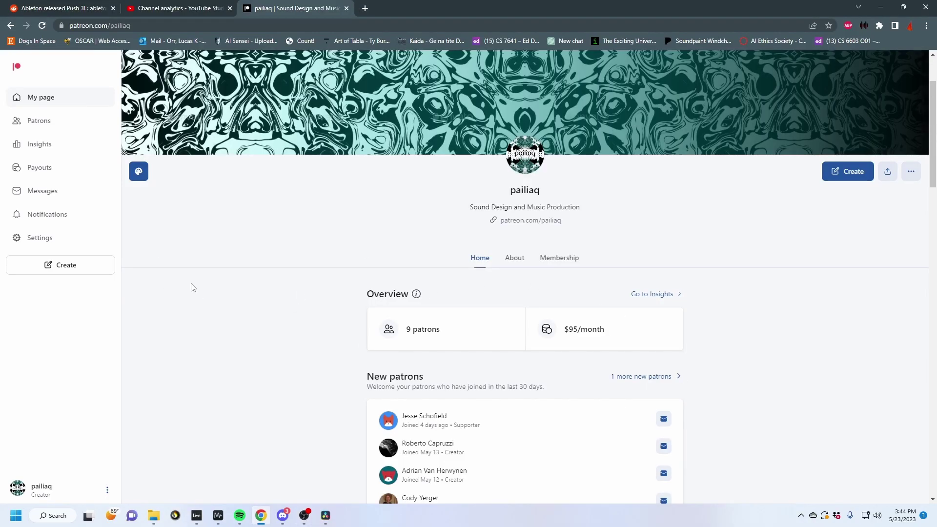
scroll(330, 272, "down", 2)
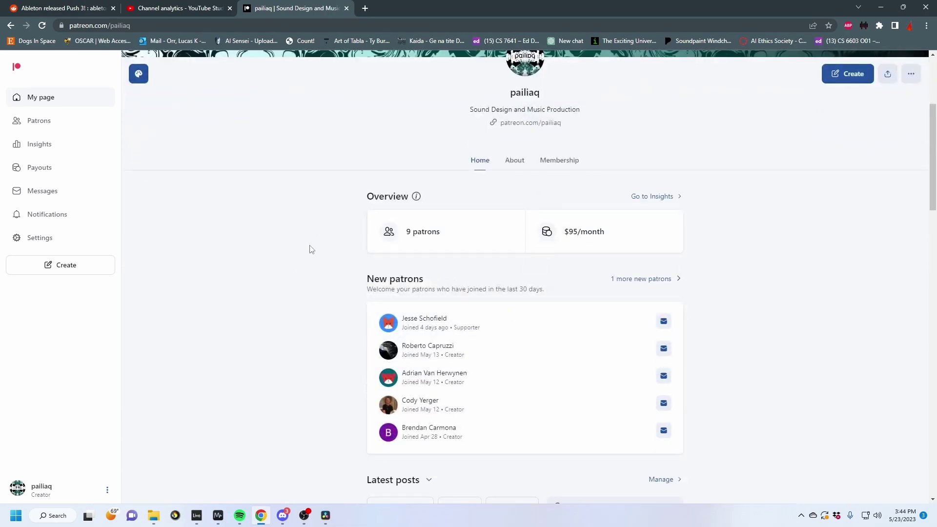
scroll(312, 249, "up", 4)
scroll(580, 282, "down", 3)
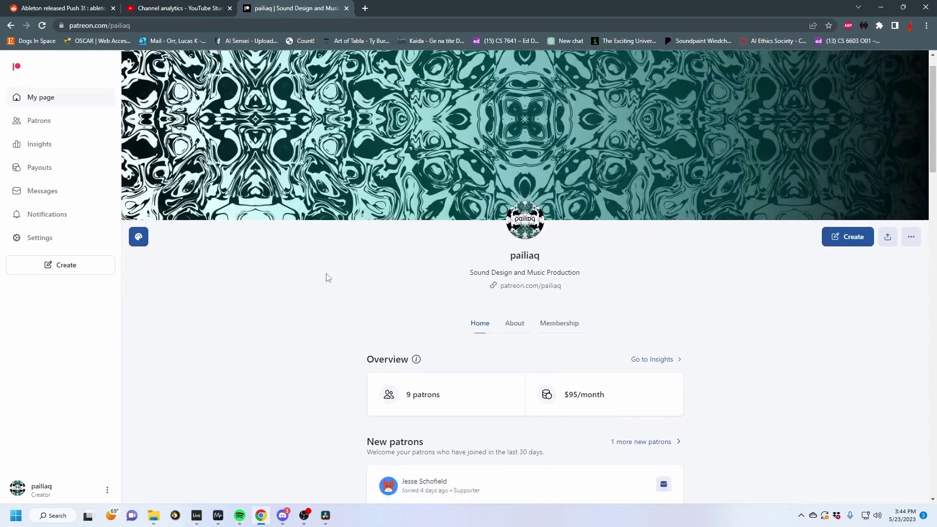
scroll(662, 332, "down", 15)
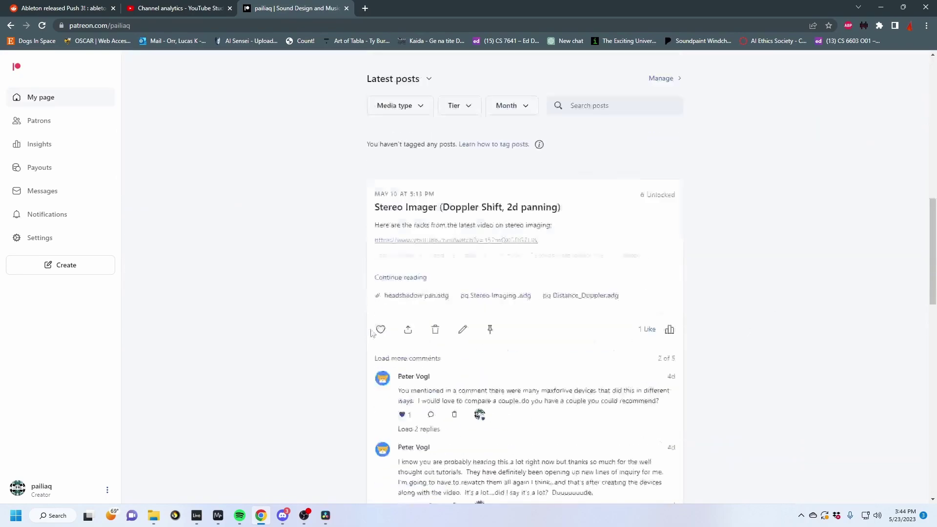
scroll(320, 214, "down", 10)
scroll(319, 214, "up", 20)
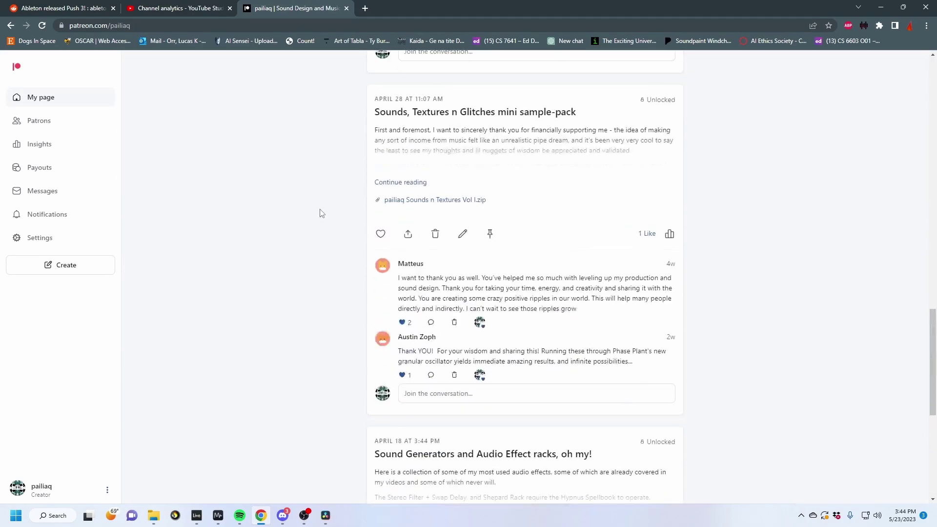
scroll(319, 214, "up", 5)
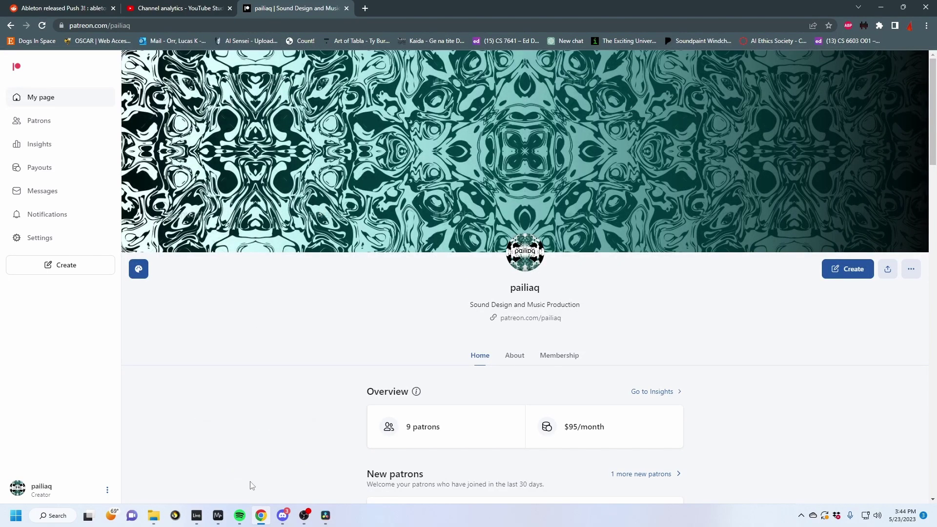
left_click(260, 514)
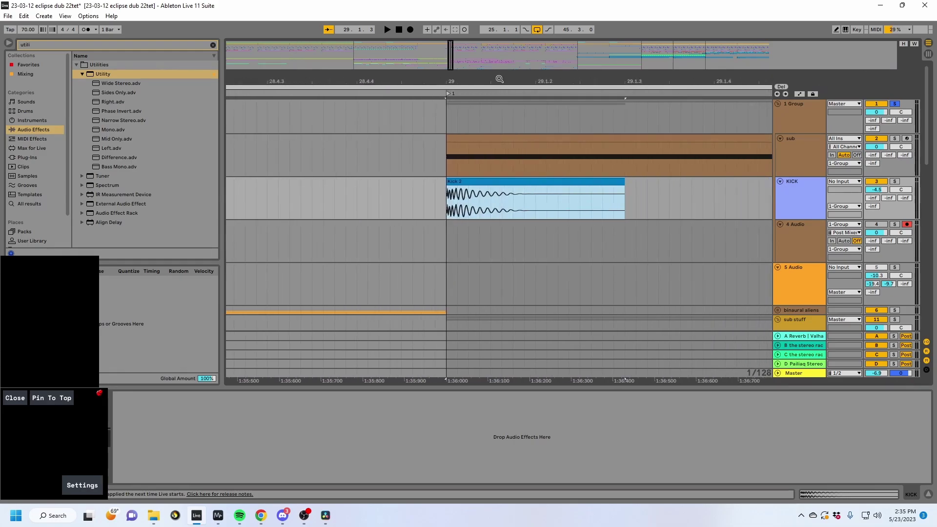
Play the loop from bar 29 with the sub soloed and compare it with the KICK track soloed.
left_click(894, 139)
key("space")
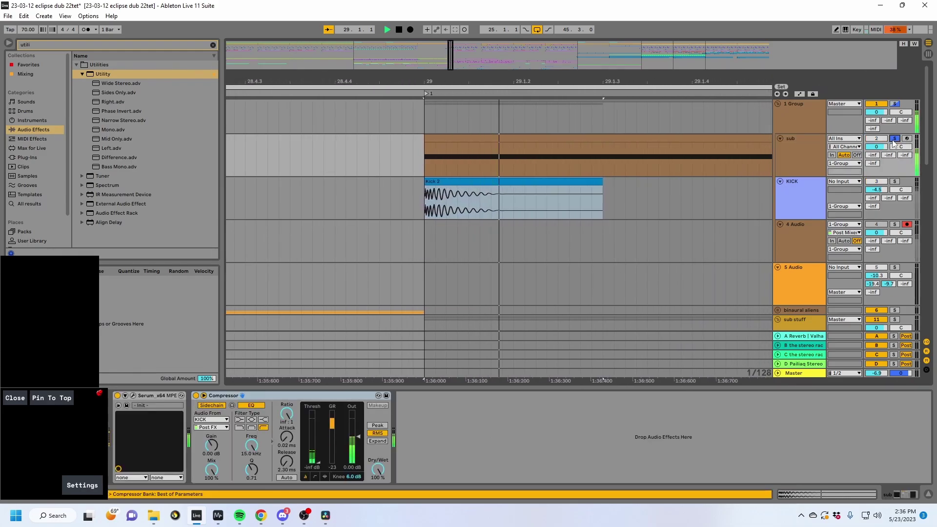
left_click(894, 181)
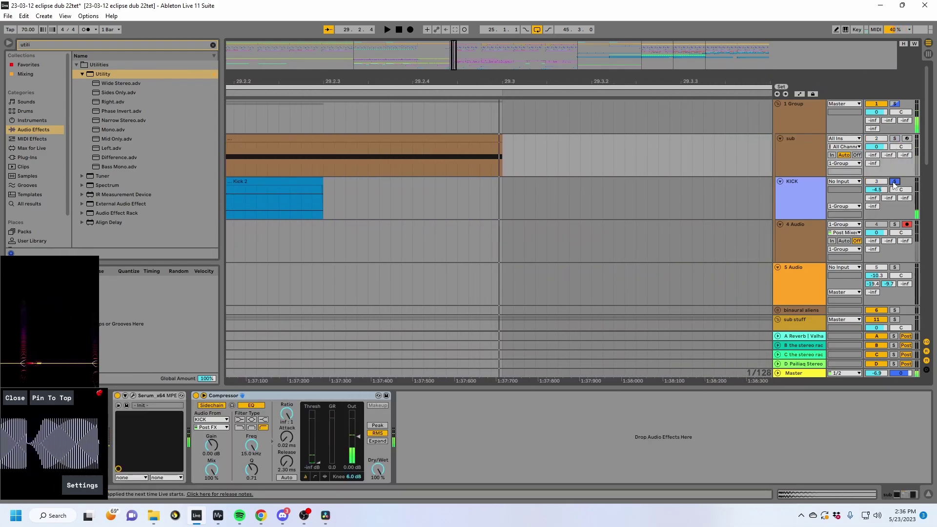
key("space")
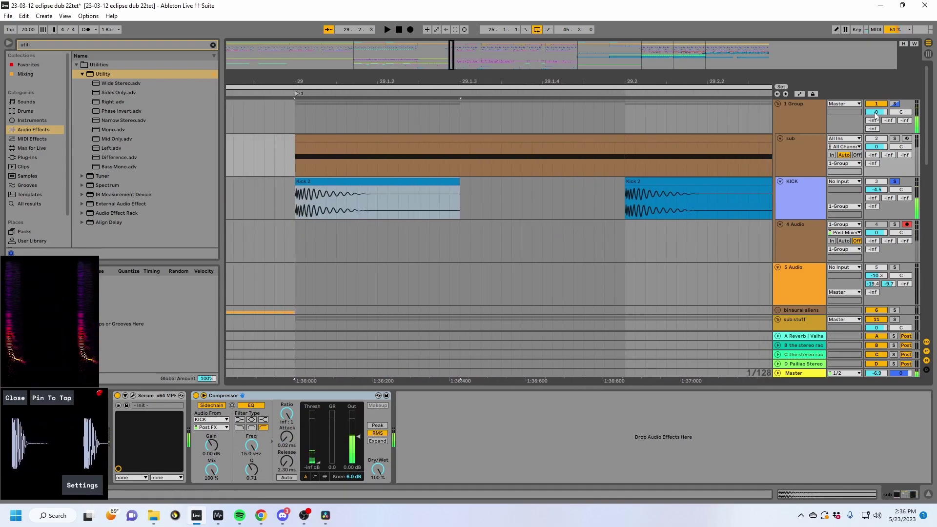
Solo 1 Group, audition it, and record its playback from bar 29 onto the 4 Audio track.
left_click(894, 105)
key("space")
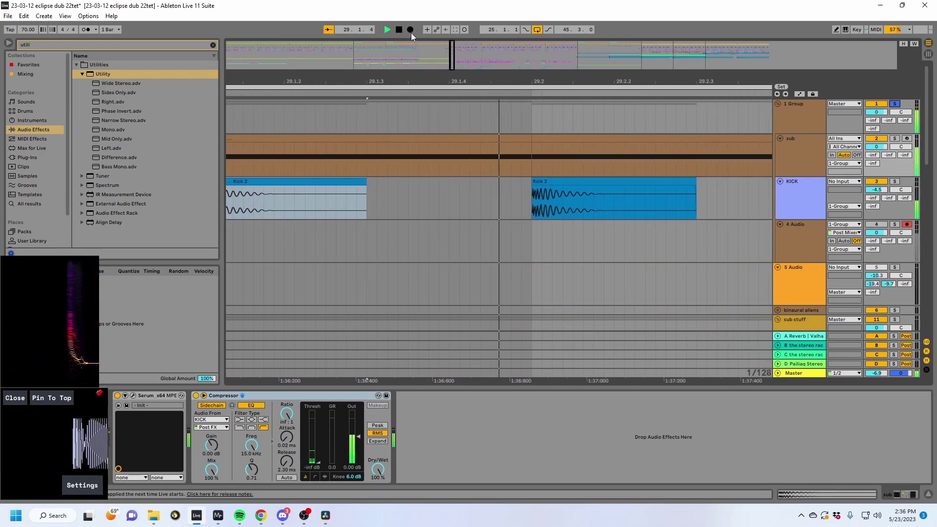
key("space")
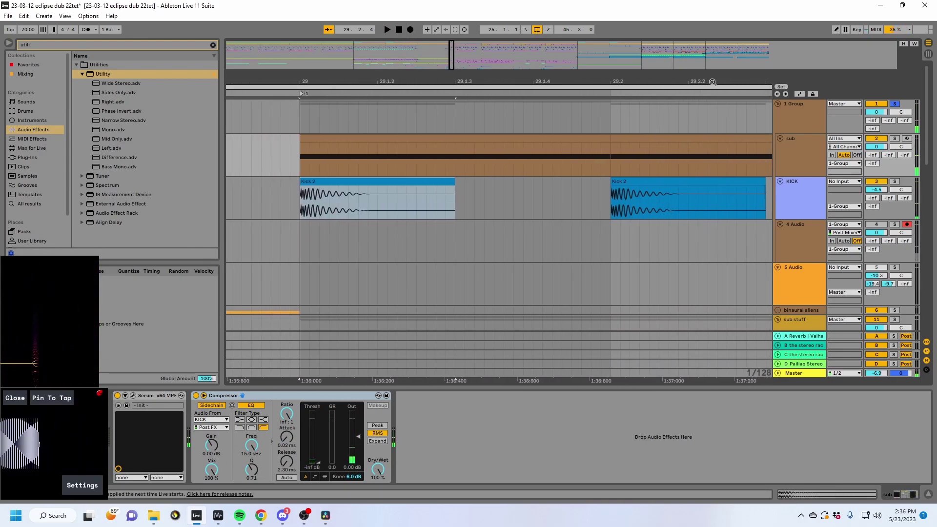
left_click(410, 29)
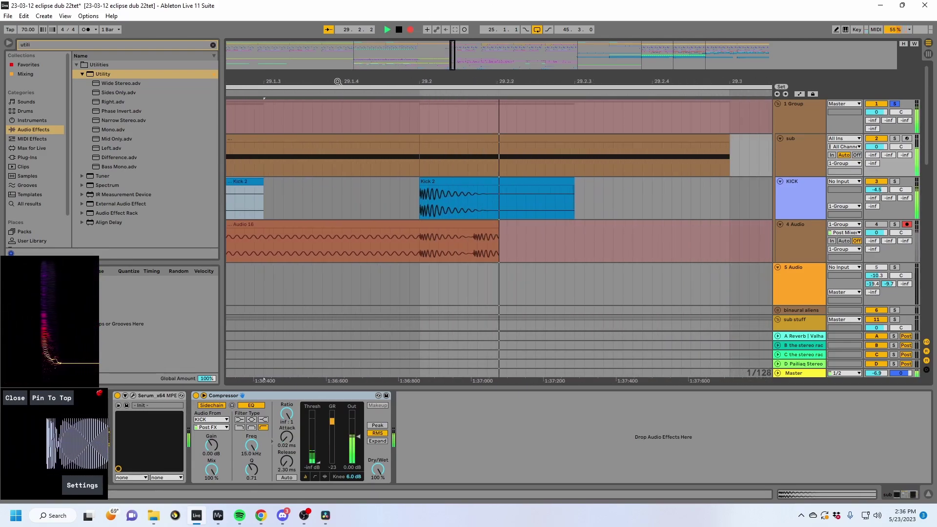
key("space")
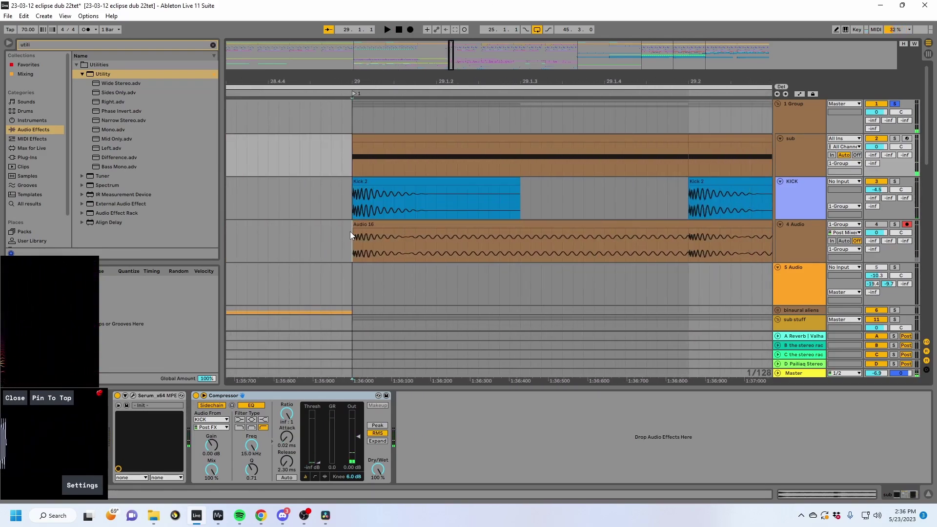
Examine the recorded clip's waveform against the kick tail and sub by highlighting matching time ranges near the start of bar 29.
left_click(384, 253)
left_click_drag(401, 83, 393, 207)
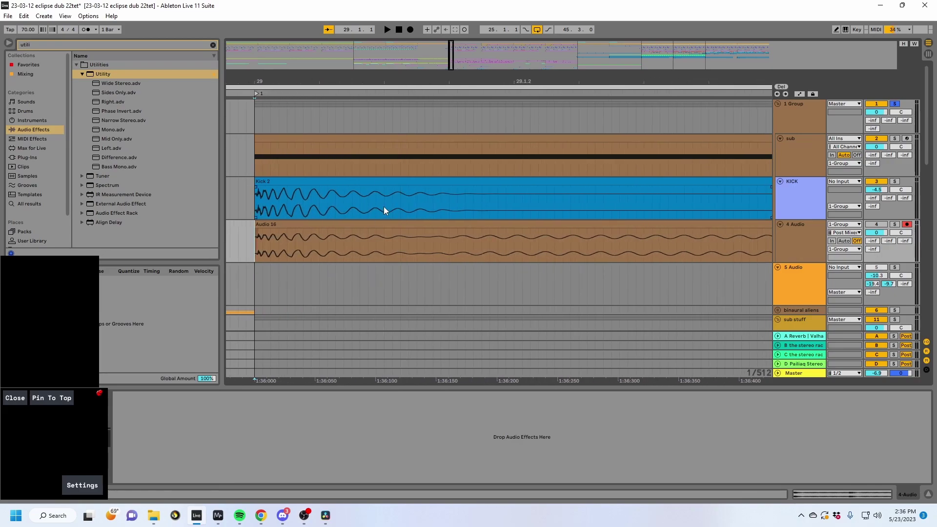
left_click_drag(255, 246, 336, 245)
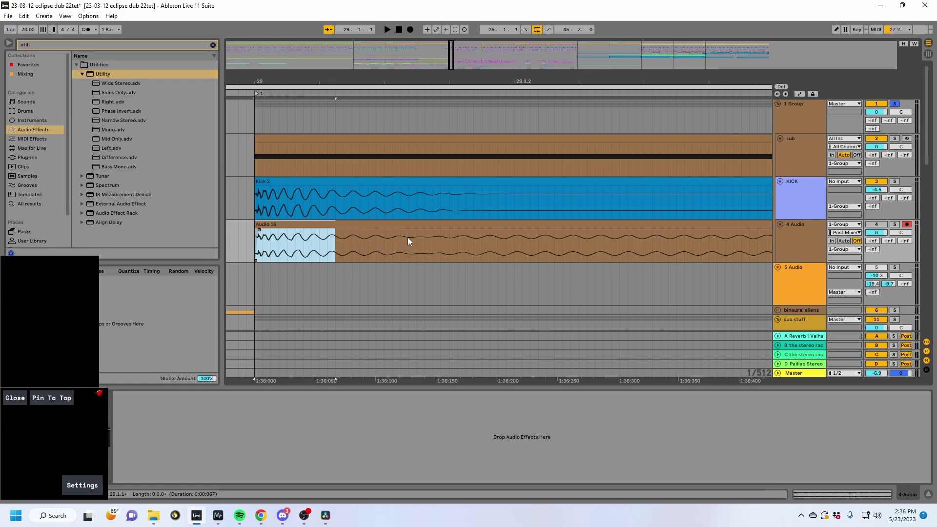
left_click_drag(400, 244, 431, 246)
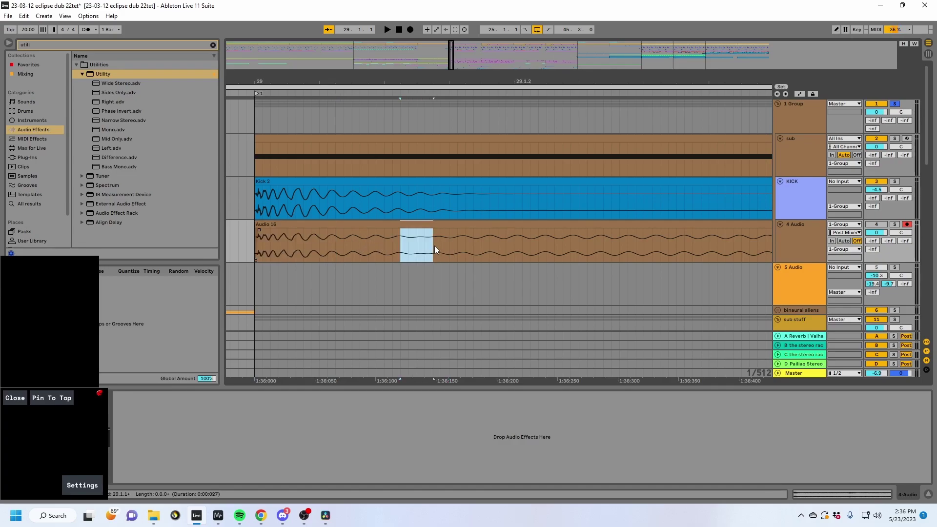
left_click_drag(432, 208, 419, 206)
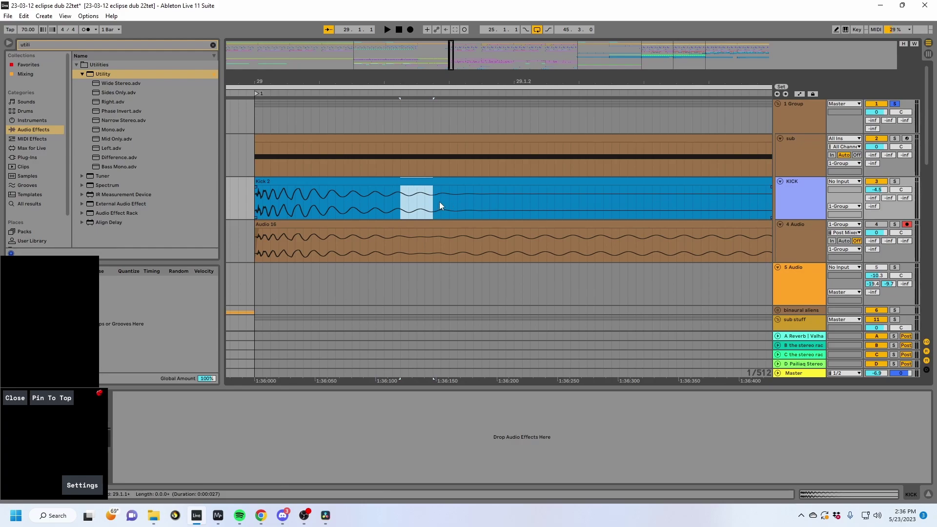
left_click(401, 152)
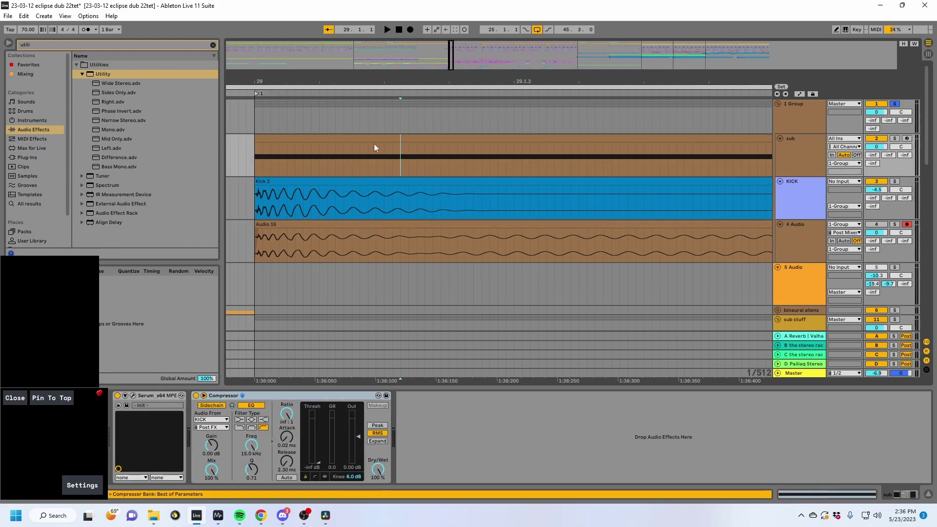
left_click(390, 255)
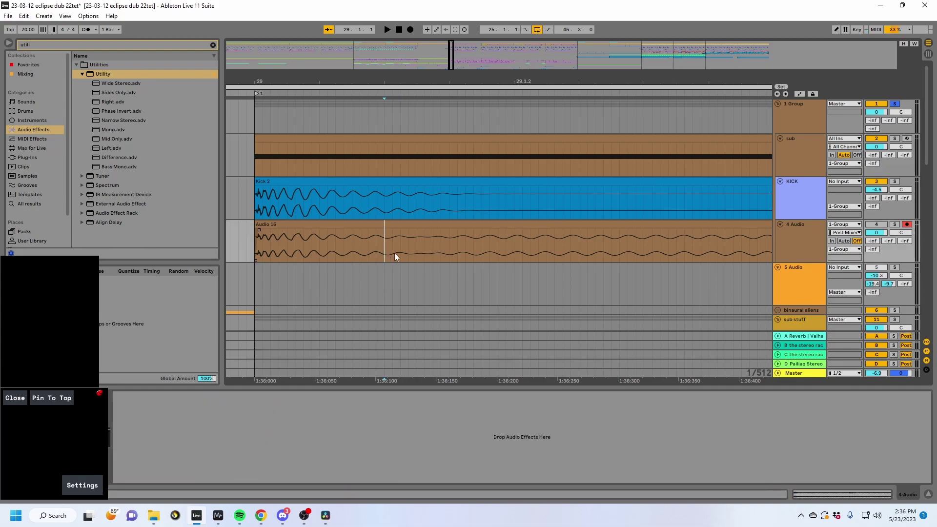
left_click_drag(404, 253, 418, 251)
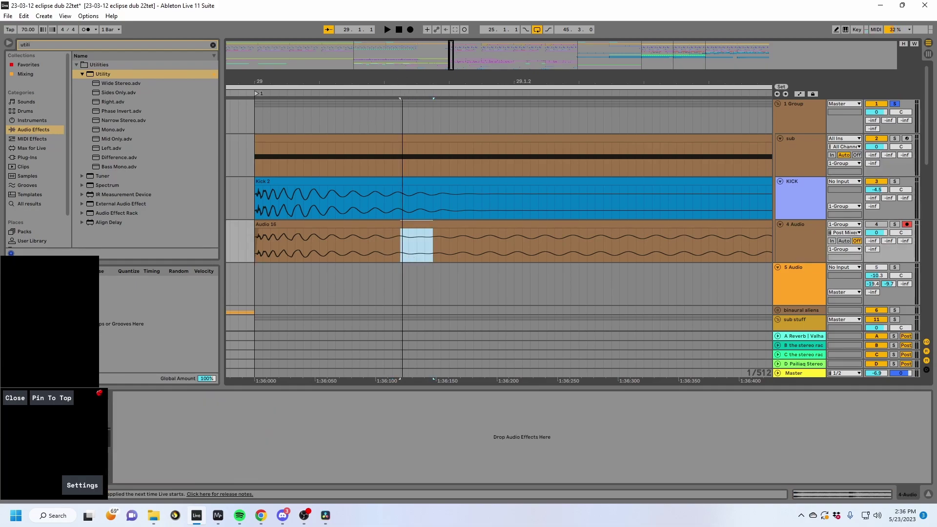
Open Serum for the first sub clip's track and adjust oscillator A's phase, moving the plugin window clear of the tracks.
key("minus")
key("minus")
left_click(435, 138)
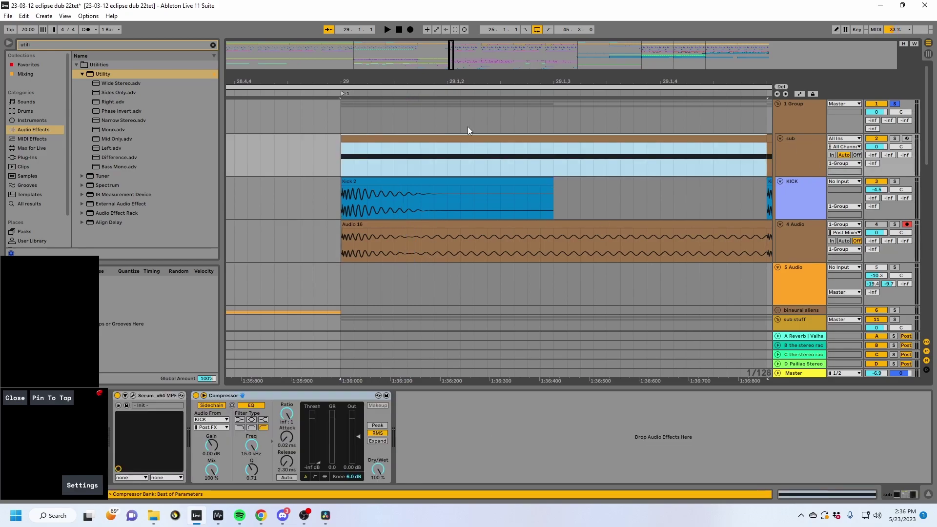
key("minus")
key("minus")
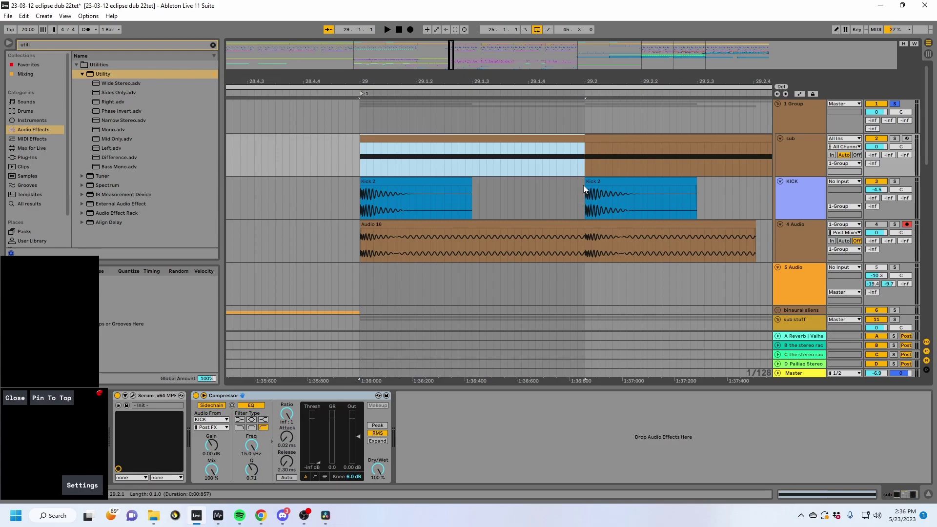
left_click(132, 396)
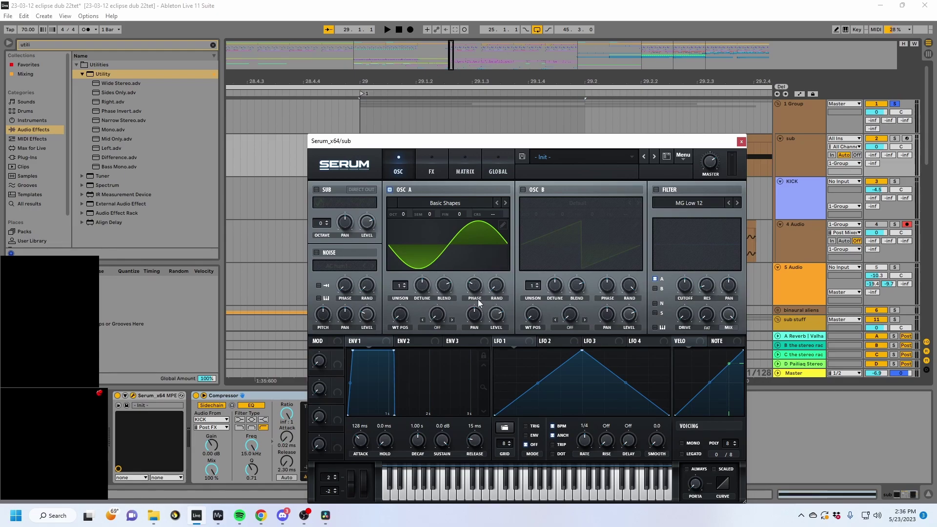
mouse_move(476, 292)
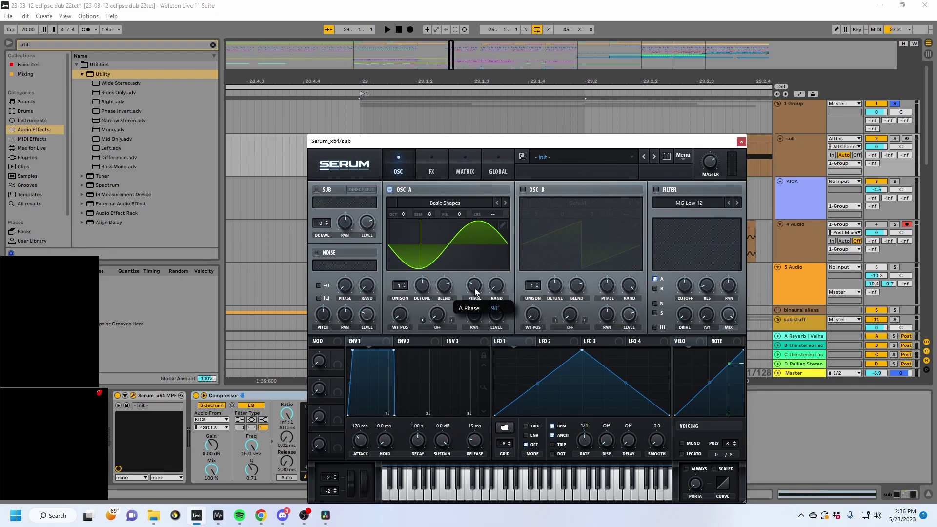
left_click_drag(475, 292, 485, 268)
left_click_drag(503, 141, 676, 261)
Re-record the group onto the 4 Audio track with the adjusted sub phase and inspect where kick and sub meet.
left_click(410, 29)
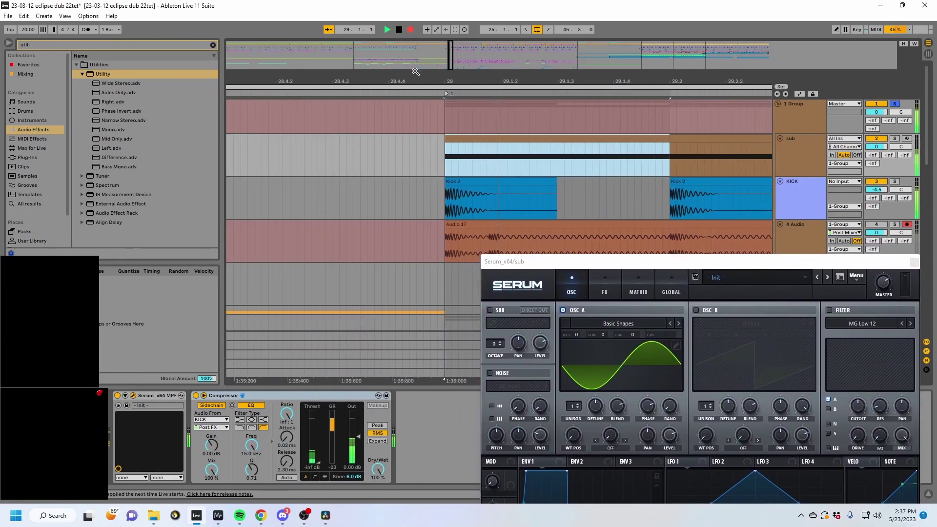
key("space")
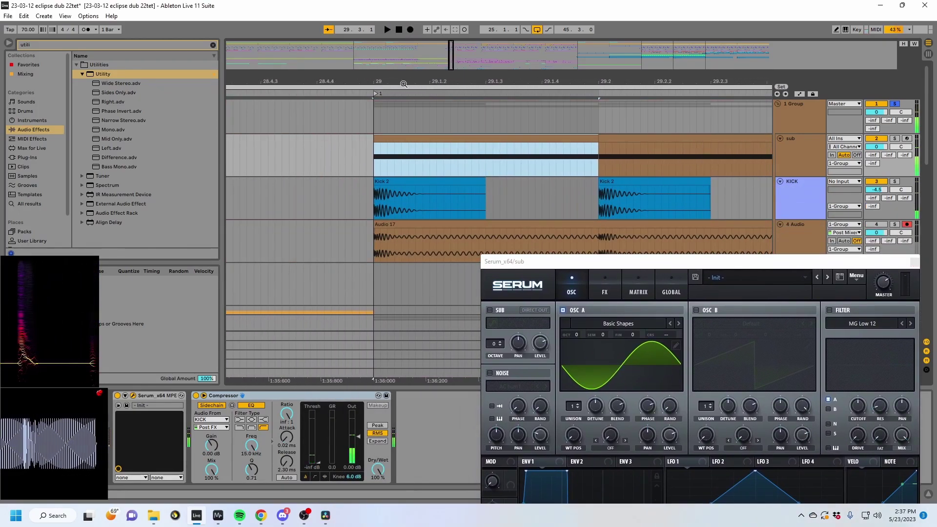
left_click_drag(395, 84, 394, 127)
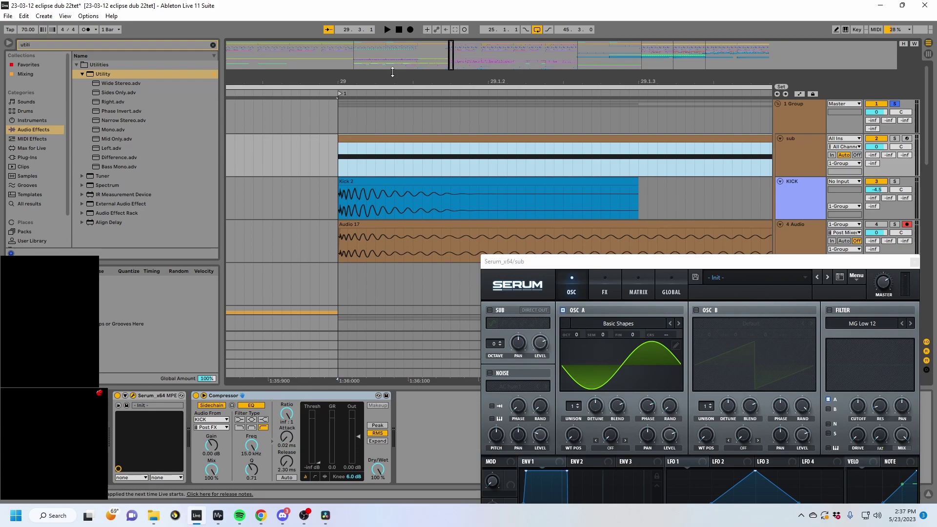
scroll(401, 225, "down", 5, "ctrl")
left_click(396, 244)
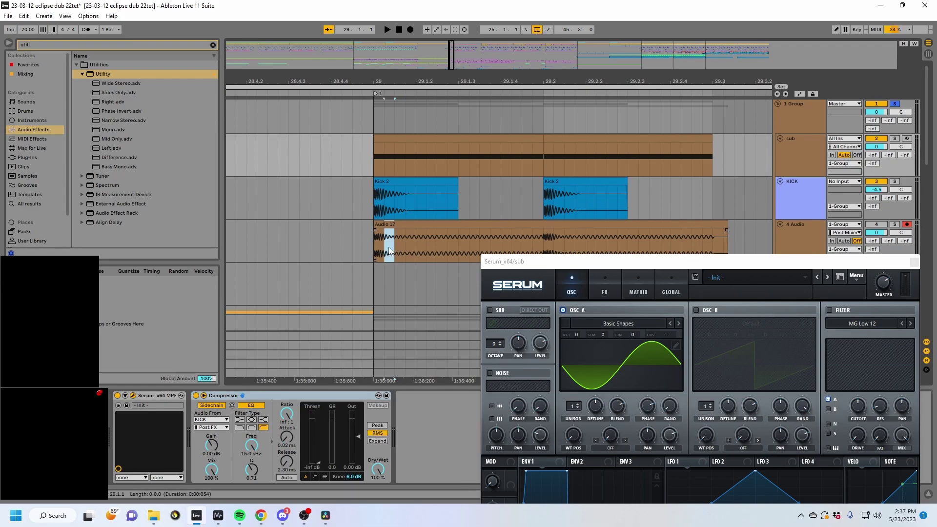
left_click(396, 246)
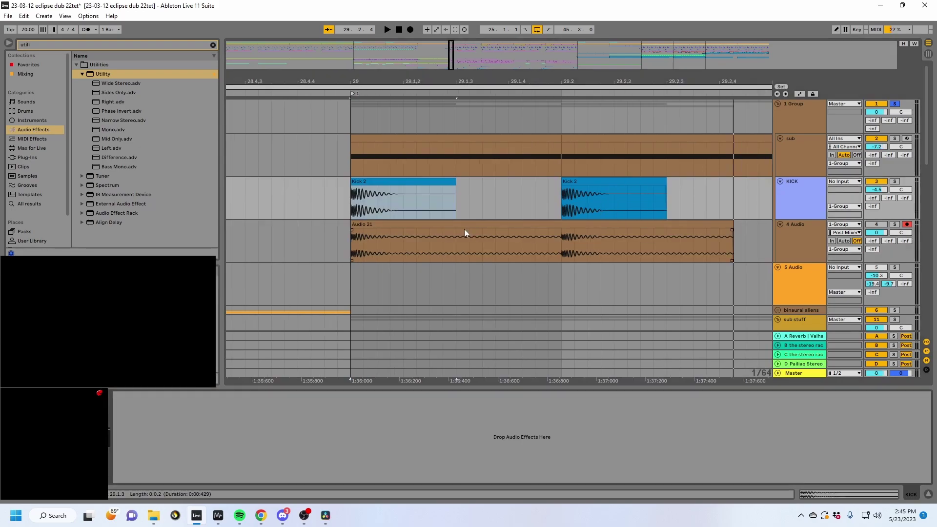
Add a Utility to the KICK track and invert the phase of both its left and right channels.
mouse_move(385, 194)
left_mouse_down()
mouse_move(288, 197)
mouse_move(383, 180)
left_mouse_up()
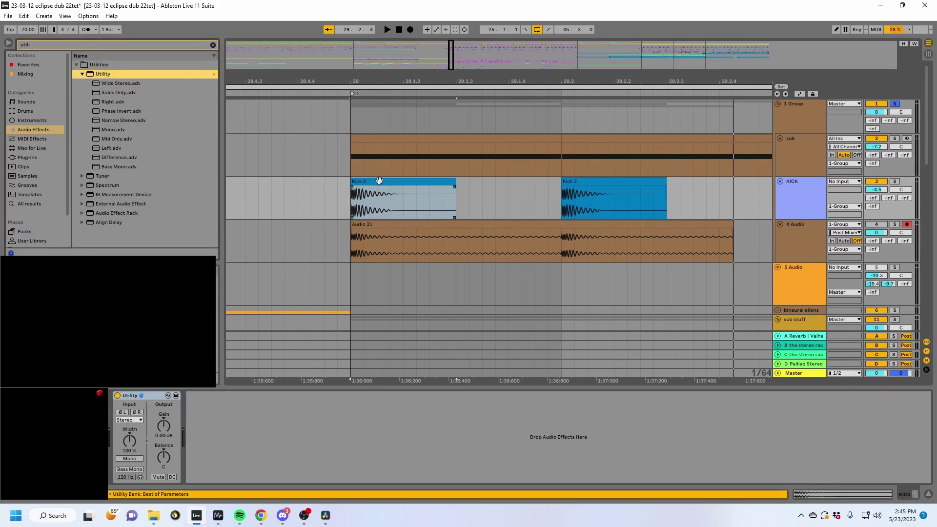
left_click(122, 411)
left_click(137, 412)
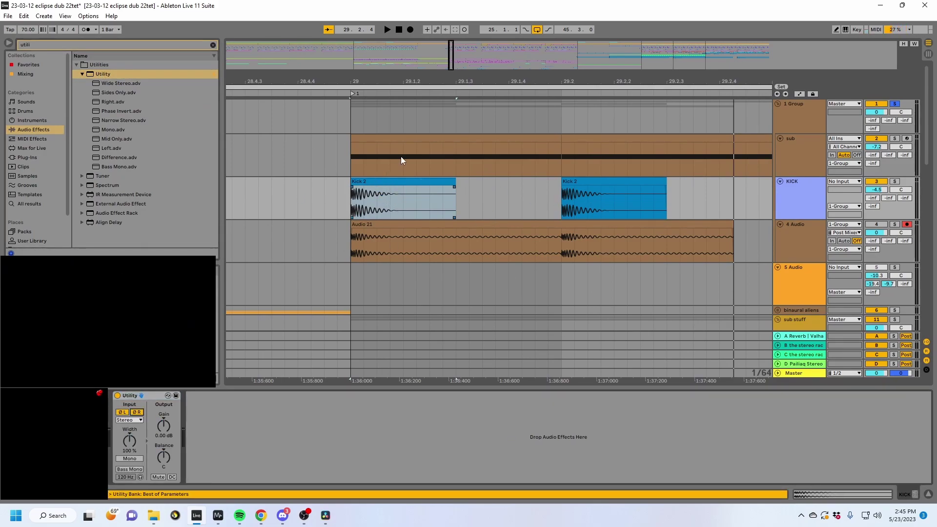
Record the group's playback from bar 29 onto the 4 Audio track again with the kick's phase inverted.
left_click(381, 140)
mouse_move(645, 301)
left_mouse_down()
mouse_move(630, 319)
mouse_move(639, 275)
mouse_move(640, 336)
mouse_move(648, 256)
mouse_move(652, 326)
mouse_move(643, 241)
mouse_move(637, 273)
mouse_move(651, 285)
left_mouse_up()
left_click(406, 194)
left_click(409, 31)
key("space")
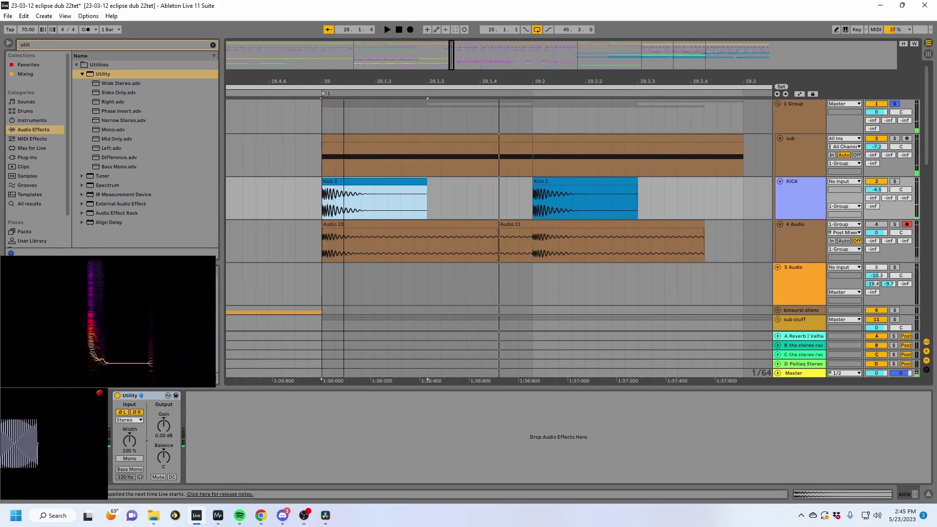
Inspect the start of the new 4 Audio recording against the first Kick 2 clip's waveform.
scroll(343, 198, "up", 4)
left_click(412, 226)
left_click(392, 179)
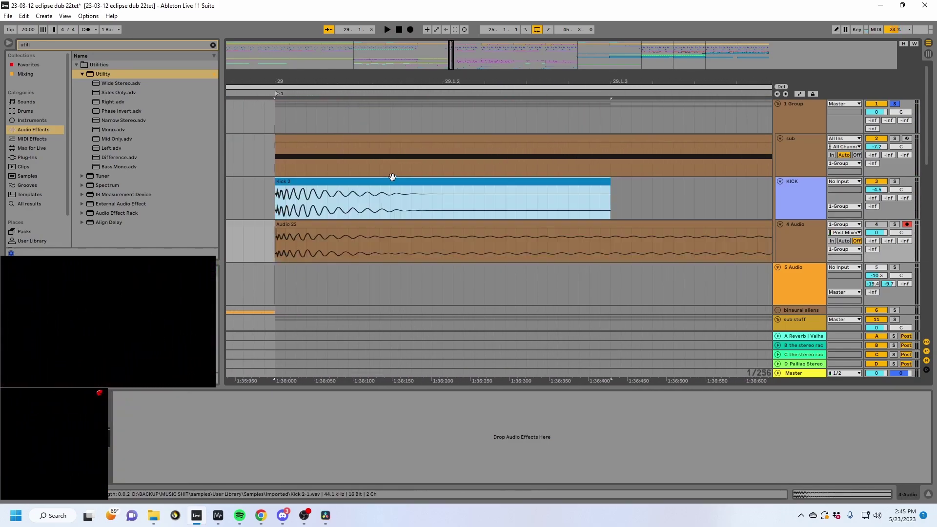
Bypass the Utility on the KICK track and record the group again from bar 29 onto the 4 Audio track.
left_click(118, 396)
key("space")
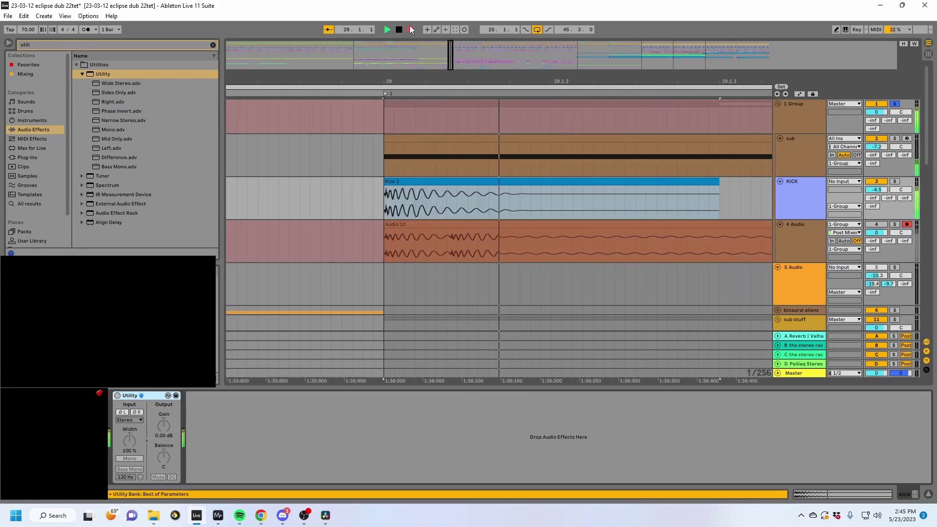
scroll(420, 164, "down", 3)
Compare the inverted and non-inverted kick recordings by undoing and redoing the latest take, and select the Audio 23 clip.
key("ctrl+z")
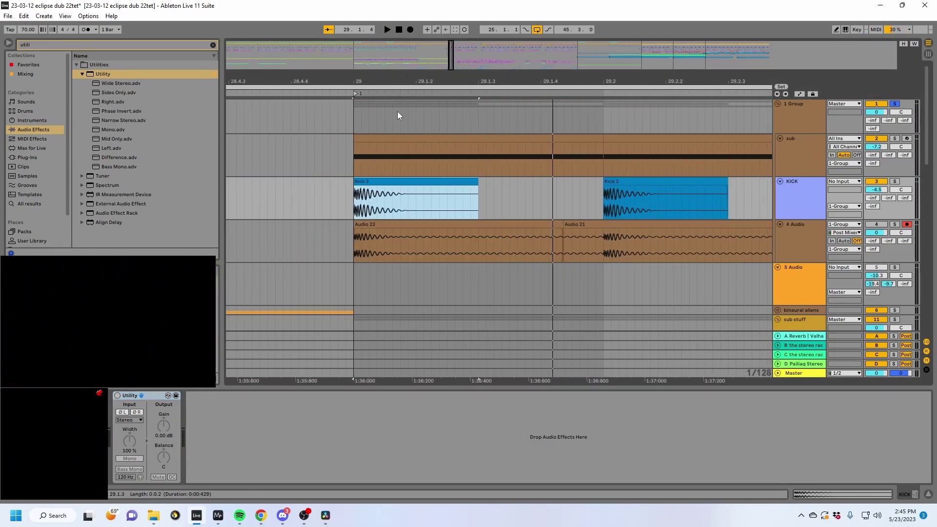
key("ctrl+z")
key("ctrl+y")
key("ctrl+z")
key("ctrl+y")
left_click(517, 225)
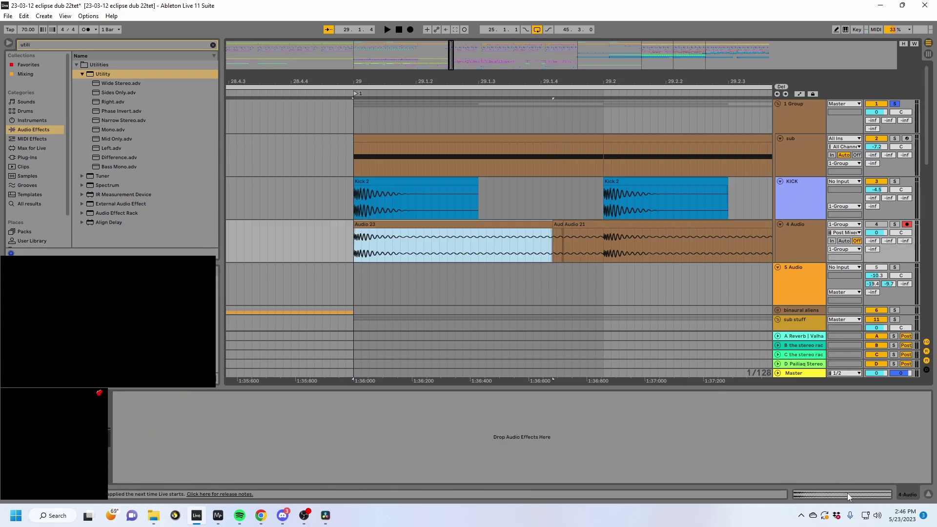
left_click(849, 495)
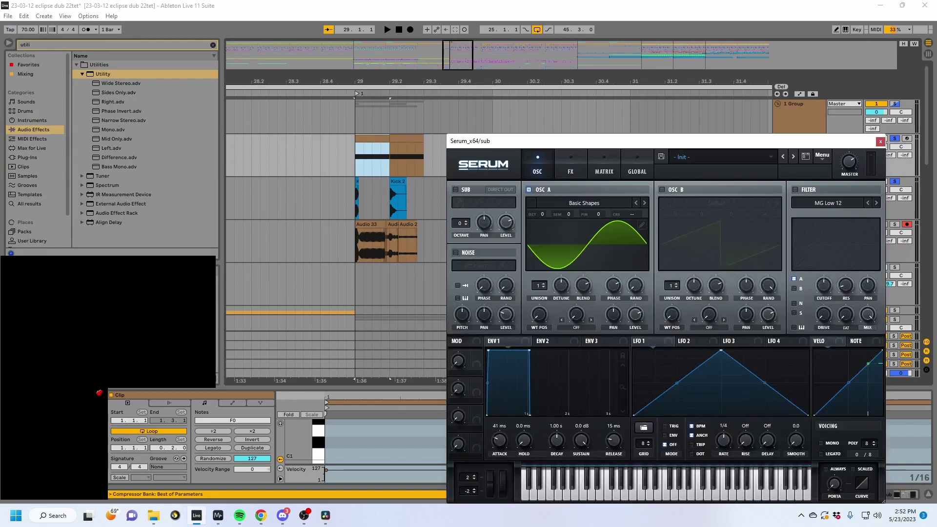
Close the Serum window and examine the shortened first kick against the sub and the Audio 33 recording at bar 29.
left_click_drag(368, 76, 368, 123)
left_click(880, 141)
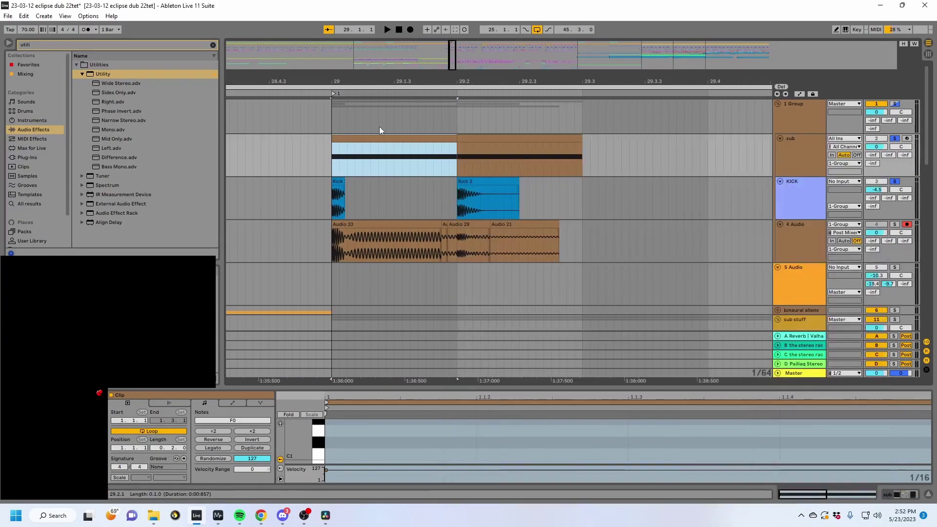
left_click(332, 183)
left_click(340, 142)
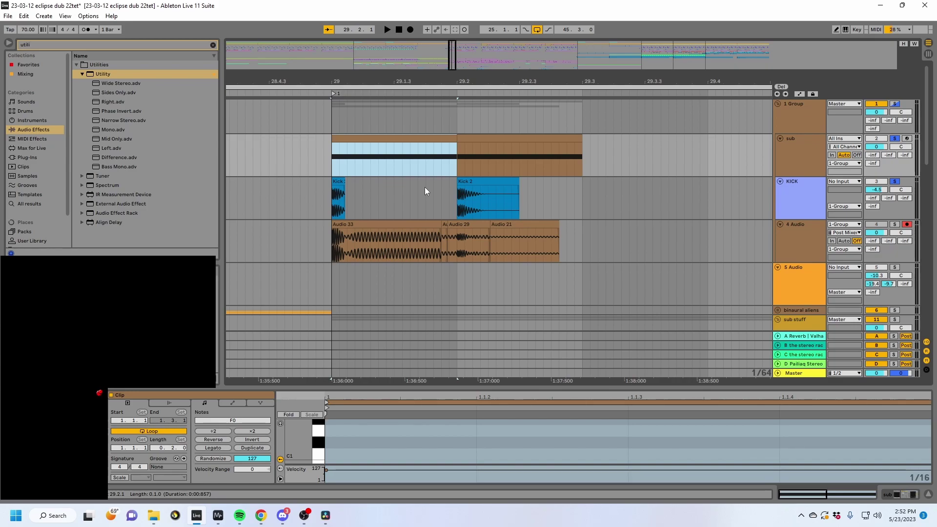
left_click(424, 186)
key("plus")
Collapse the 1 Group track and mute it.
left_click(801, 117)
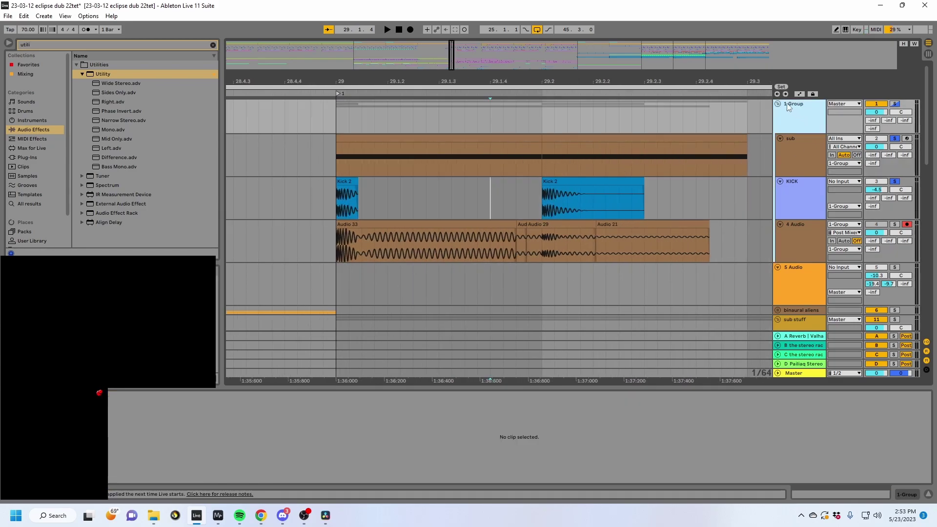
left_click(777, 104)
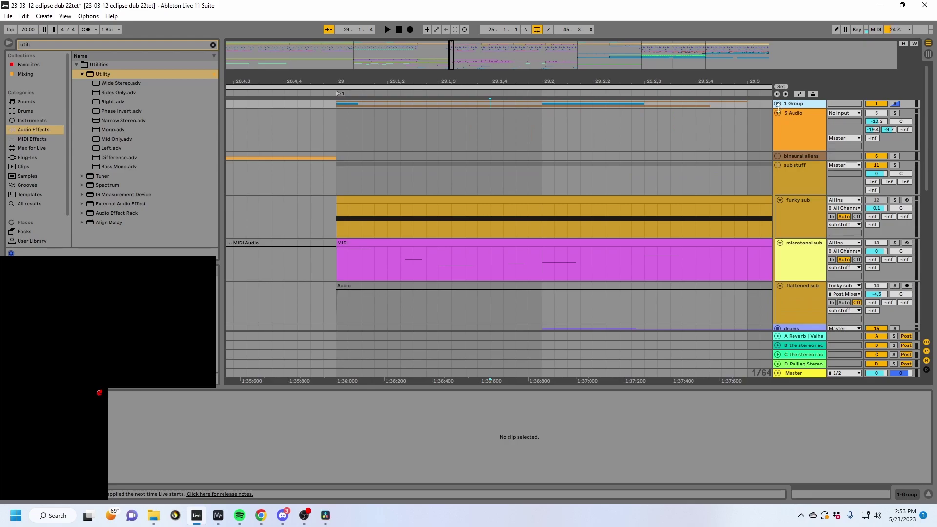
left_click(798, 166)
left_click(796, 134)
left_click(788, 168)
left_click(323, 175)
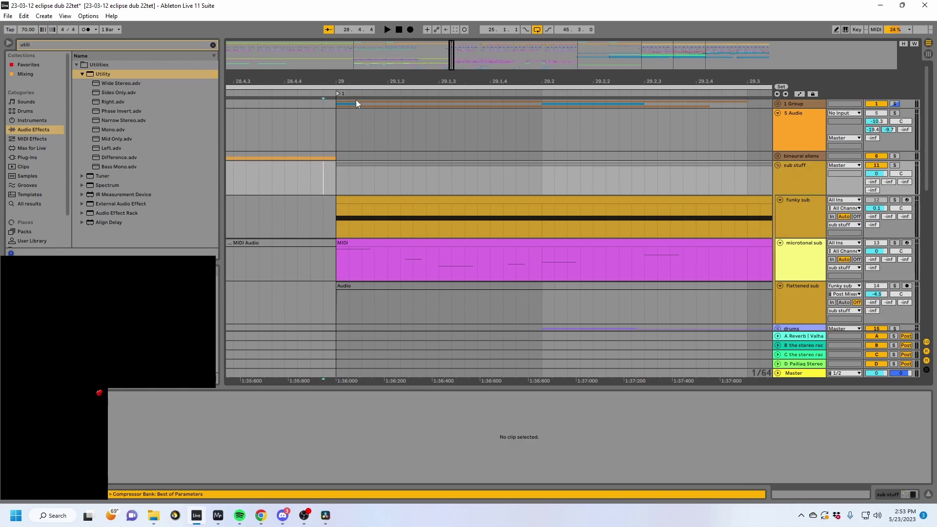
key("minus")
key("minus")
key("minus")
left_click(346, 181)
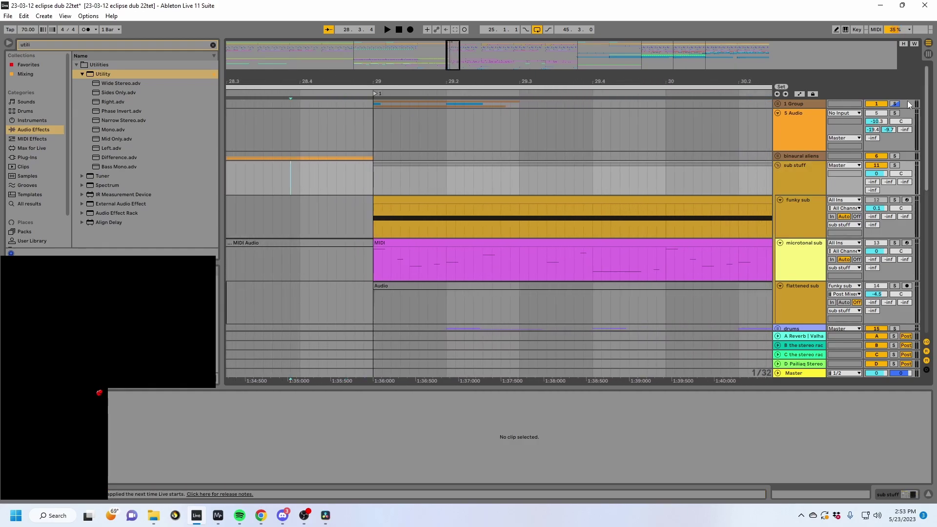
scroll(458, 176, "down", 3)
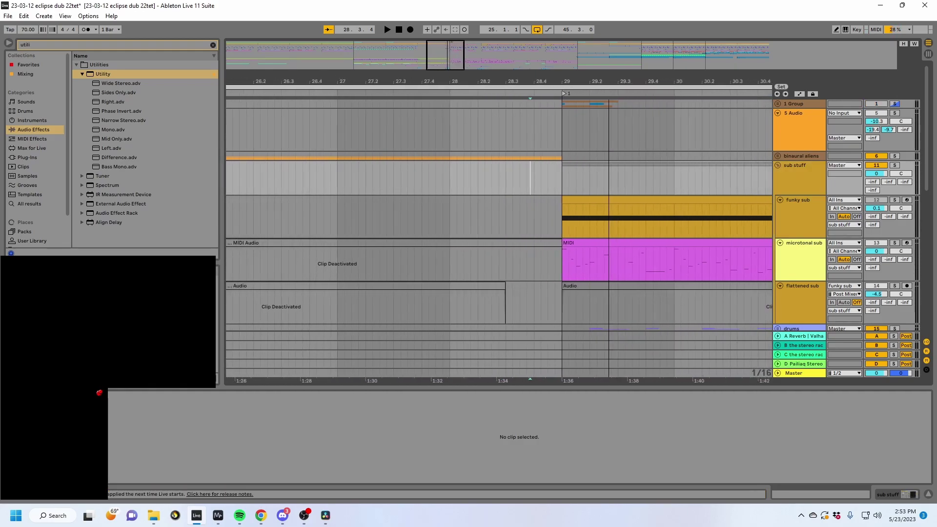
scroll(423, 182, "down", 3)
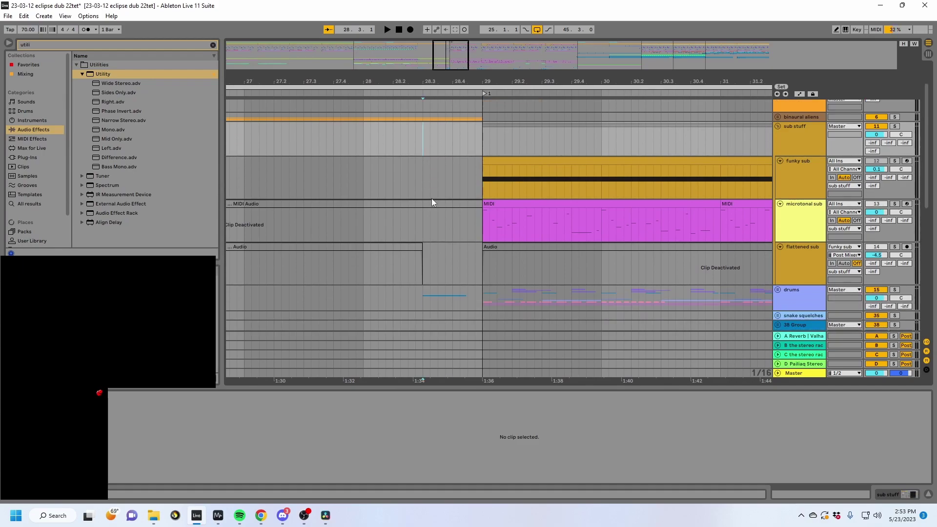
Play the full arrangement from just before bar 28 to hear the drop with its sub tracks.
left_click(362, 144)
key("space")
key("space")
key("space")
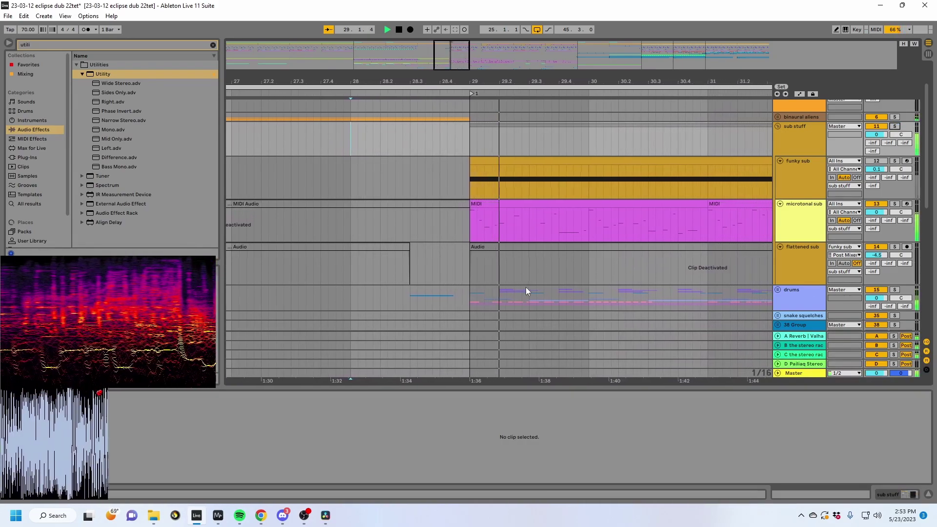
Unfold the drums, CLAM, other clammies and glitch percussion groups and look through their tracks during playback.
left_click(778, 290)
scroll(596, 282, "down", 5)
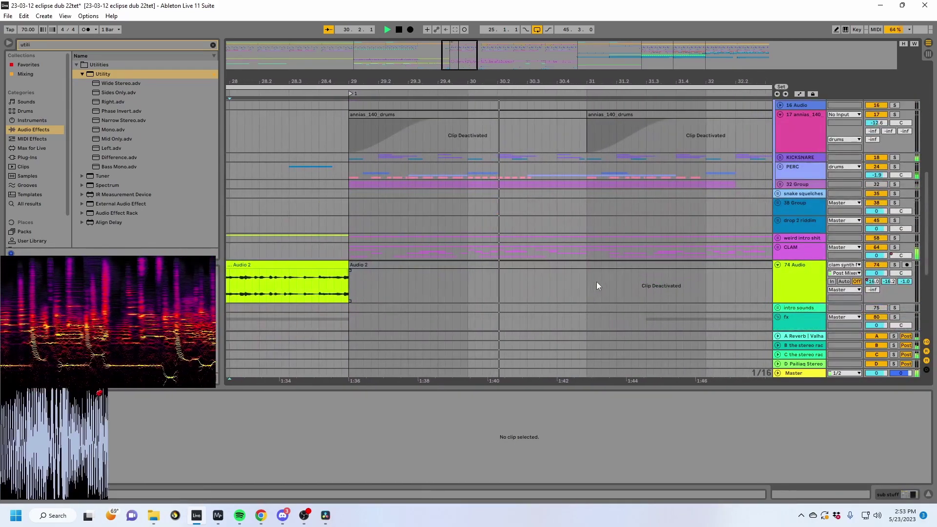
left_click(777, 247)
scroll(686, 260, "down", 5)
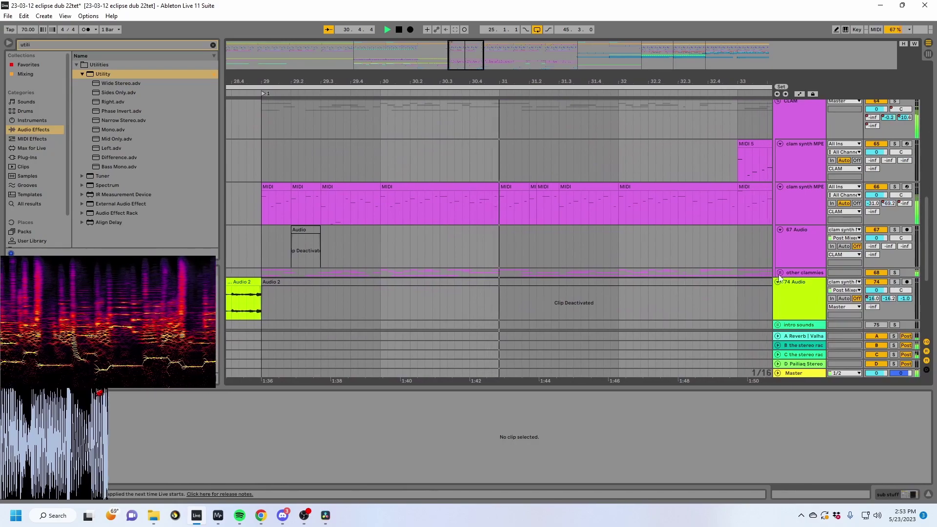
scroll(446, 281, "down", 5)
scroll(446, 281, "down", 3)
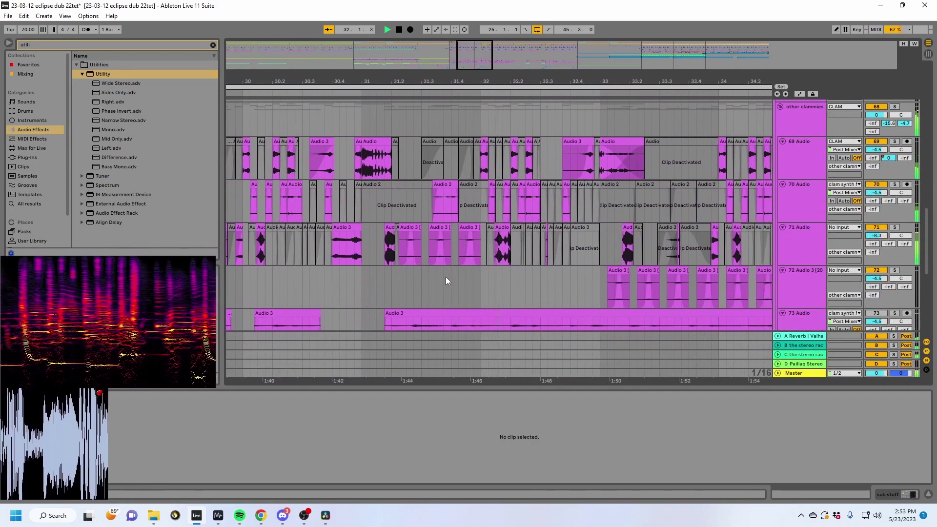
scroll(446, 281, "down", 4)
scroll(446, 281, "down", 6)
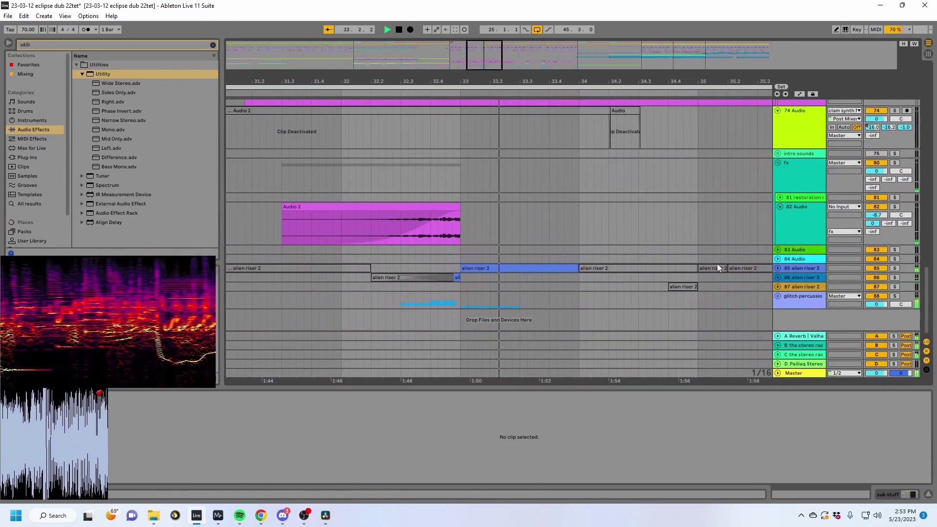
scroll(522, 289, "down", 8)
scroll(522, 290, "down", 6)
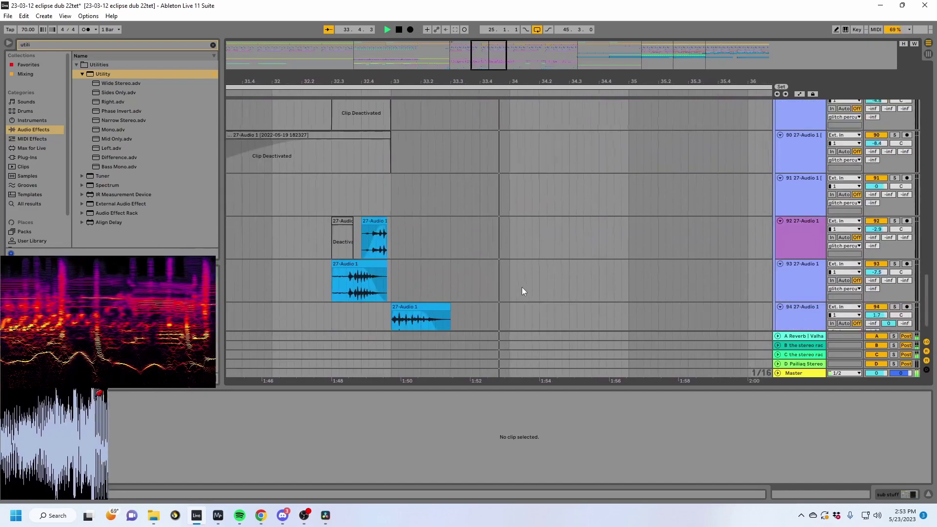
left_click(783, 299)
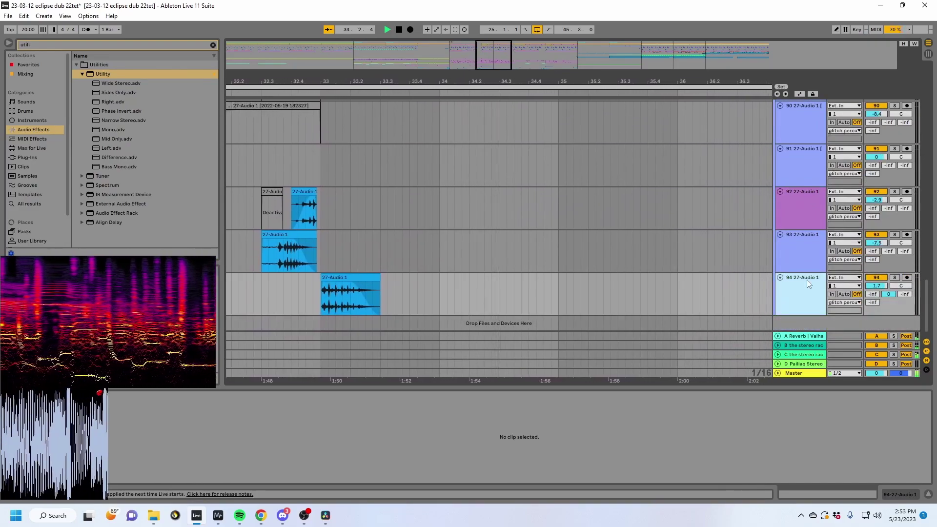
Review the clam synth, resampled audio and fx tracks across bars 23 to 39 while the song plays.
left_click_drag(926, 306, 911, 168)
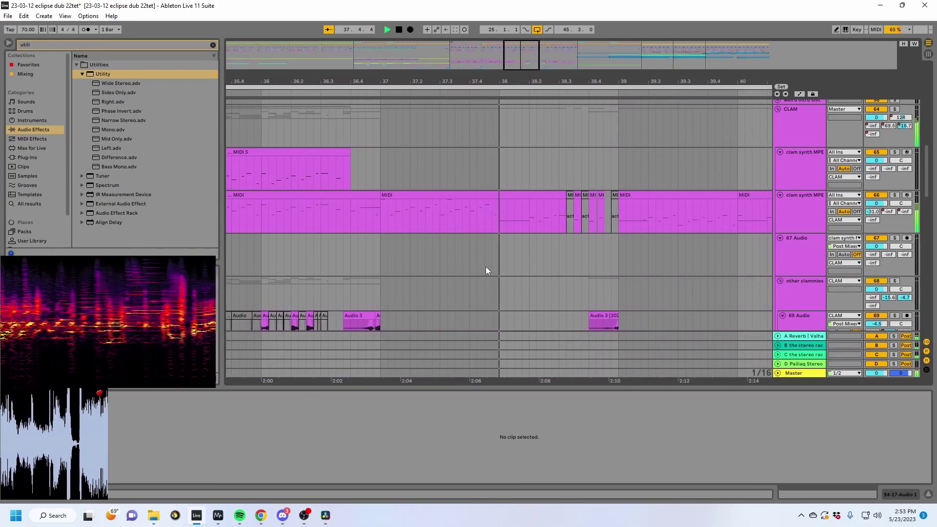
scroll(485, 266, "down", 3)
scroll(485, 266, "down", 6)
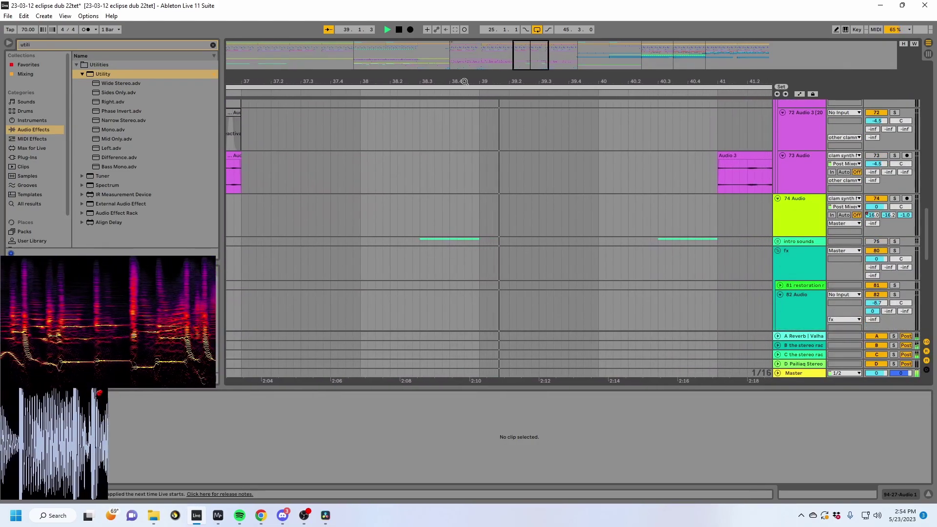
left_click_drag(464, 79, 768, 63)
key("minus")
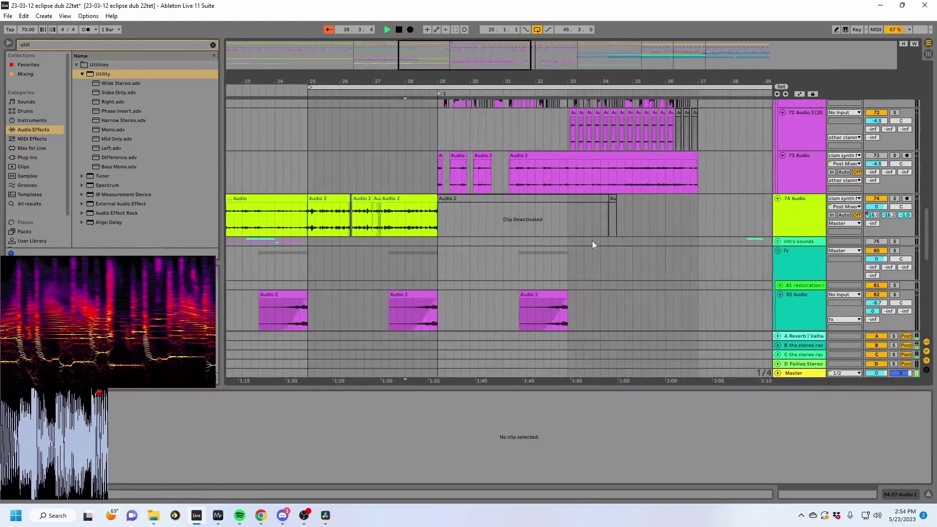
scroll(581, 241, "up", 6)
scroll(582, 244, "up", 10)
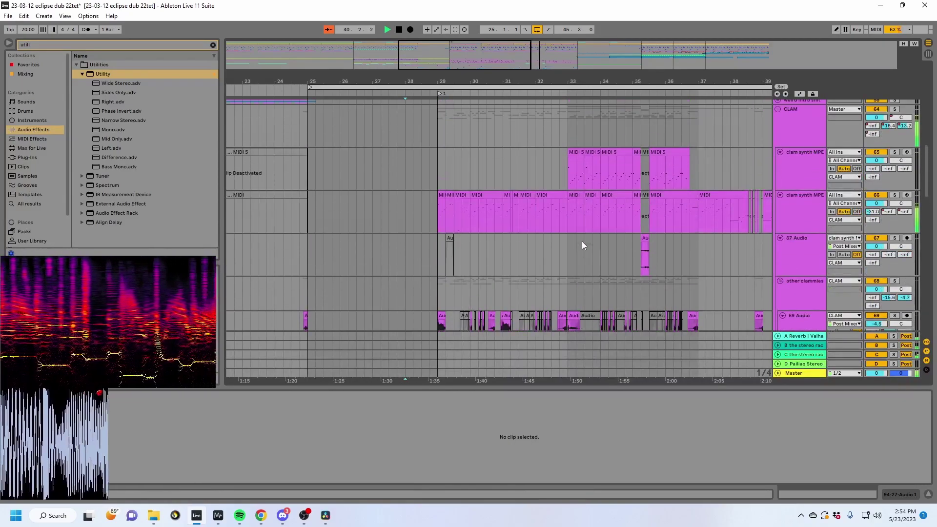
scroll(582, 241, "up", 3)
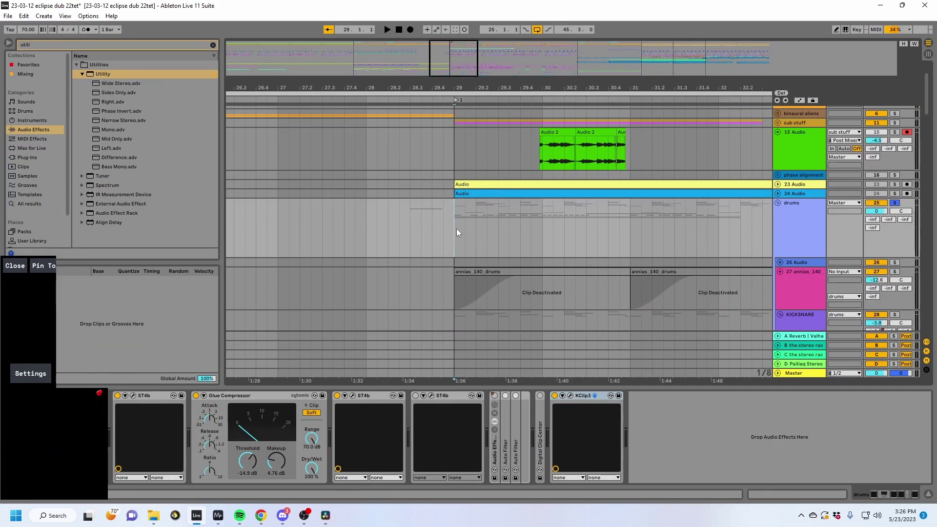
Play the soloed drums group from bar 29 and look through its percussion, kick and snare tracks.
key("space")
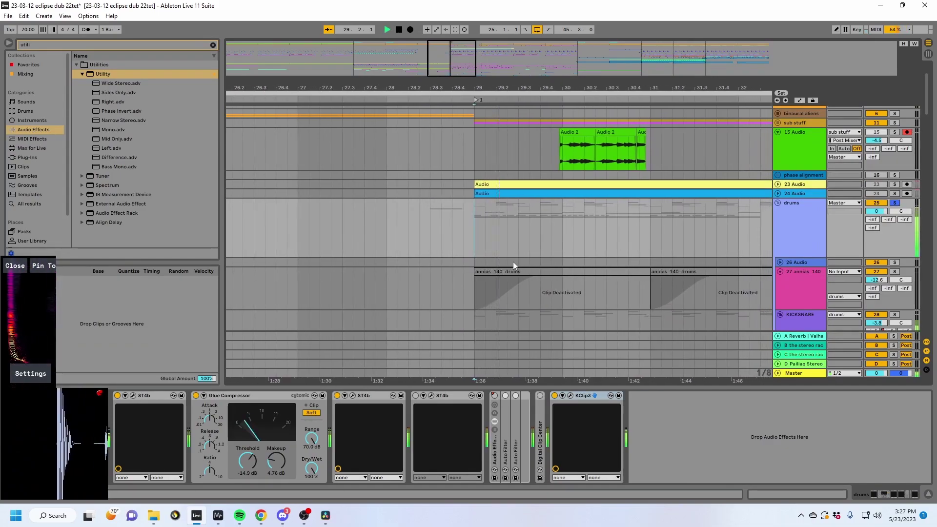
scroll(513, 261, "down", 3)
scroll(421, 265, "down", 10)
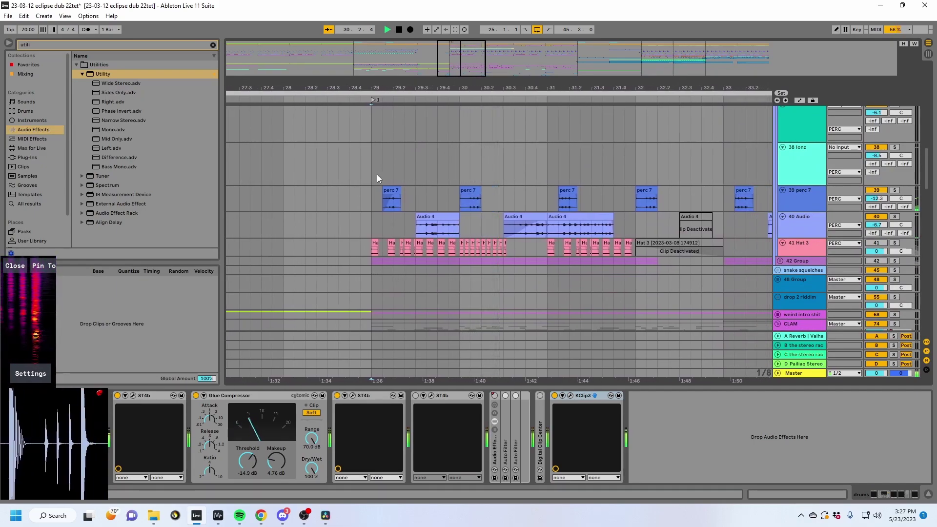
scroll(732, 214, "up", 6)
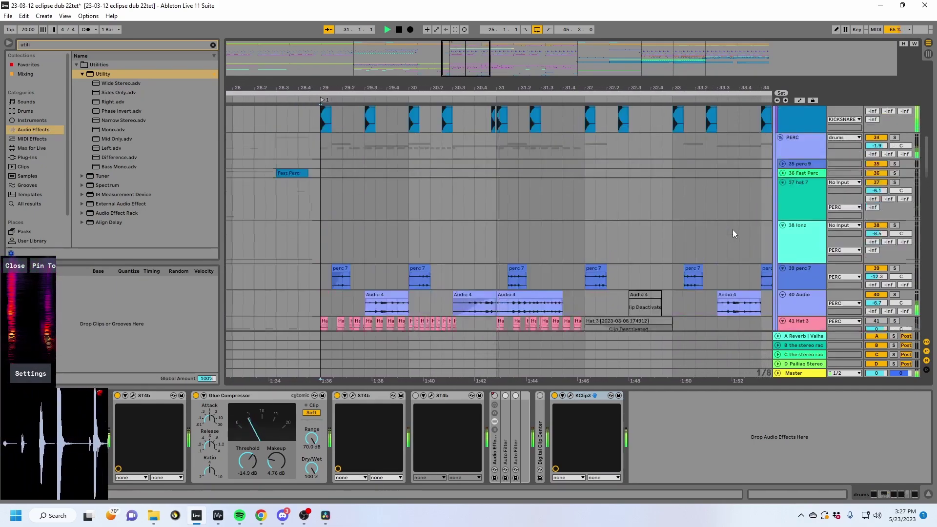
scroll(768, 216, "up", 2)
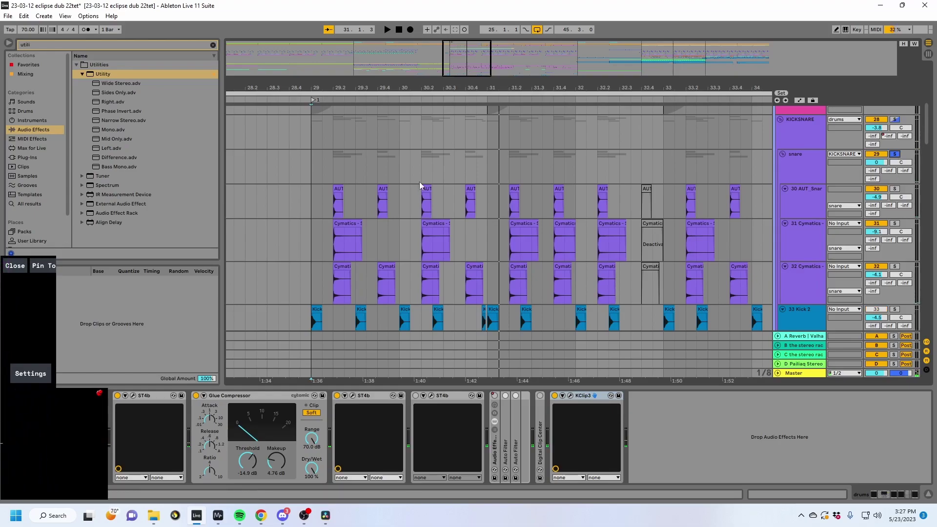
Solo the small reverb snare and ride layers in the snare group and audition them from 29.2.
left_click_drag(330, 91, 337, 156)
left_click(644, 145)
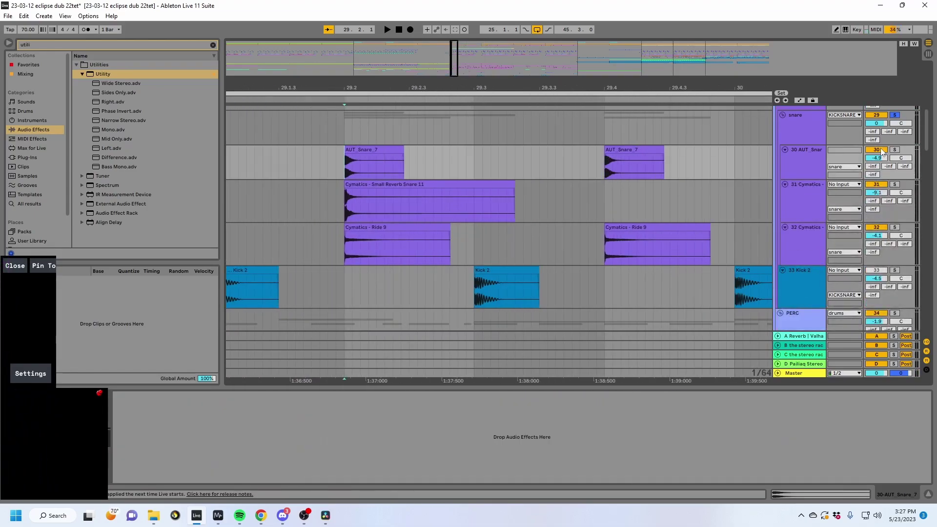
left_click(894, 184)
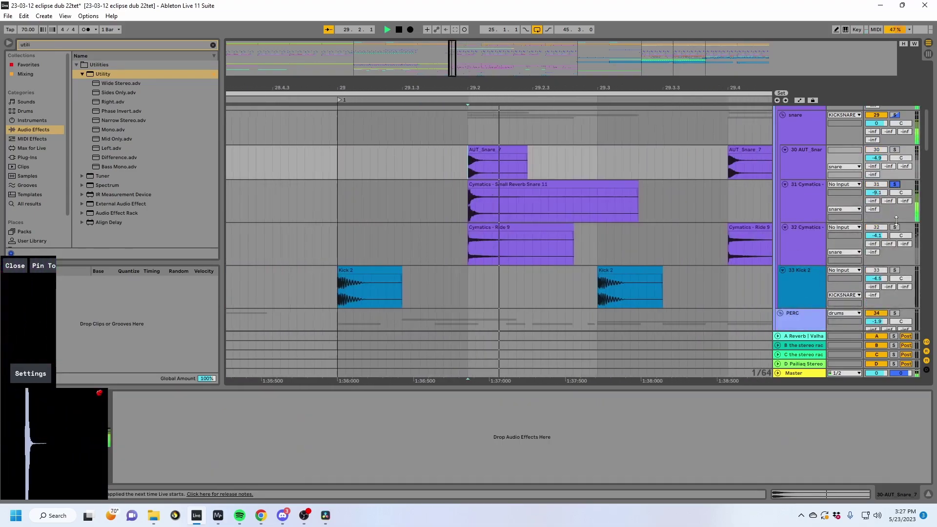
left_click(895, 227)
key("space")
key("space")
Solo the PERC group and examine the first perc 7 clip in bar 29.
scroll(896, 229, "down", 3)
left_click(894, 151)
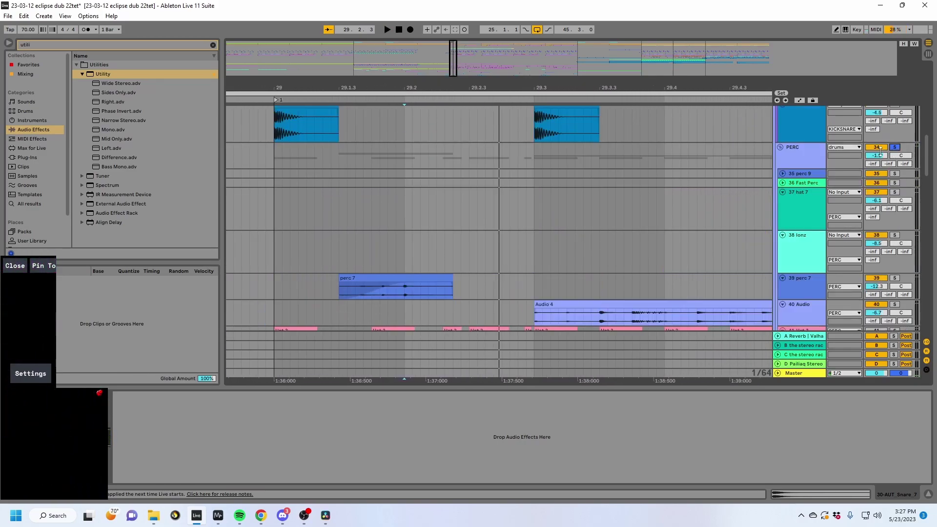
scroll(893, 152, "down", 1)
left_click(331, 196)
left_click(406, 222)
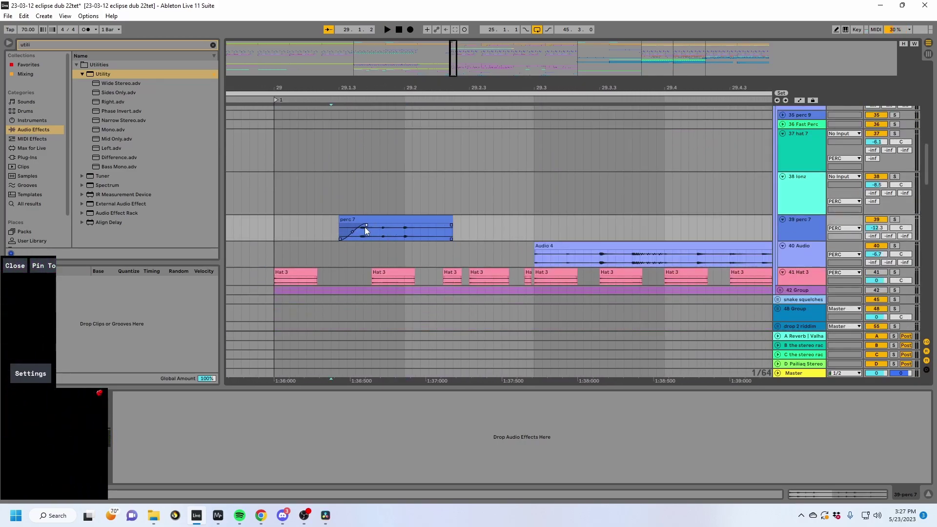
left_click(409, 200)
Extend the start of the first Audio 4 clip on the 40 Audio track back to about 28.2 and play it.
mouse_move(493, 86)
left_mouse_down()
mouse_move(349, 58)
mouse_move(508, 58)
left_mouse_up()
left_click(541, 238)
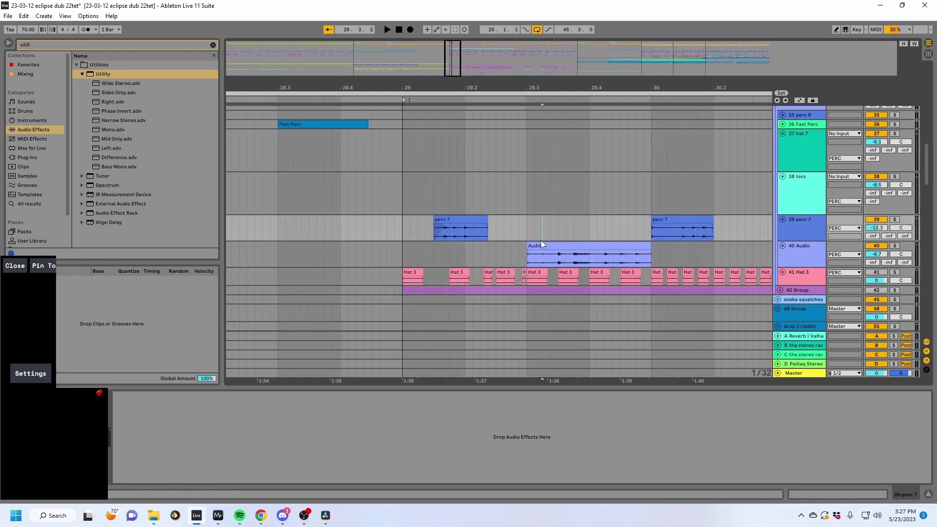
left_click(532, 244)
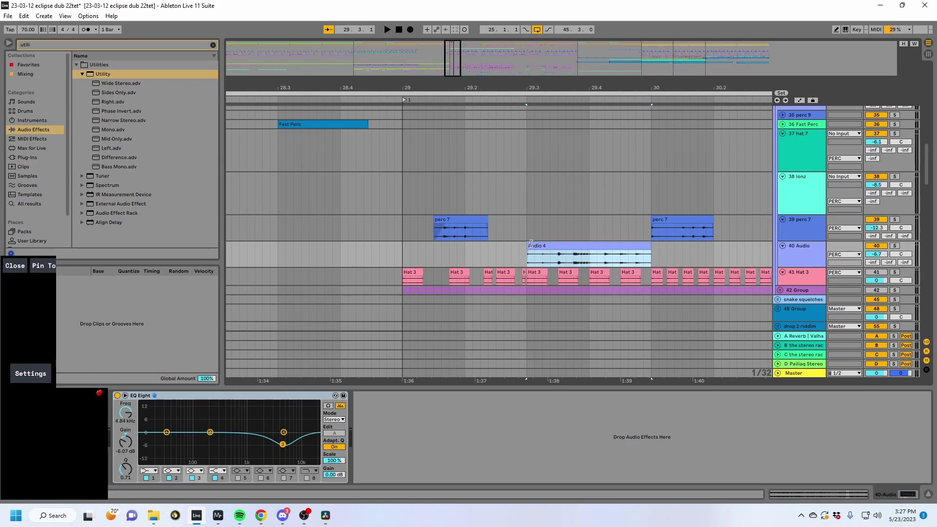
left_click_drag(531, 244, 239, 257)
key("space")
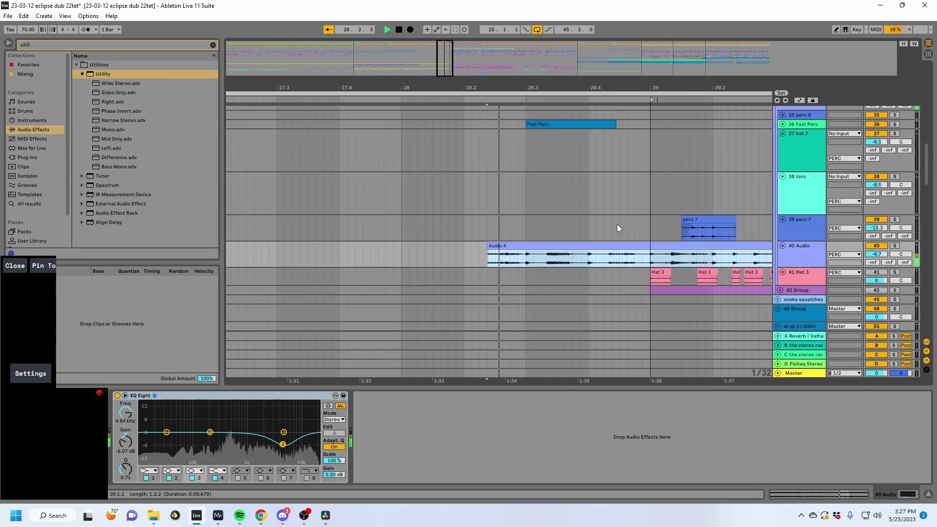
Solo the 40 Audio track, audition the extended Audio 4 clip, and undo its start extension.
left_click(891, 248)
left_click(894, 246)
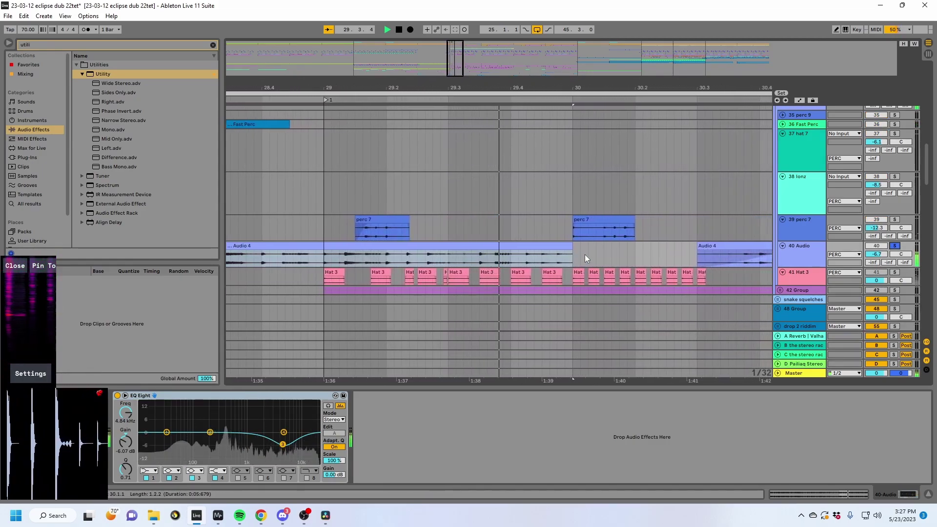
key("space")
key("ctrl+z")
left_click(418, 246)
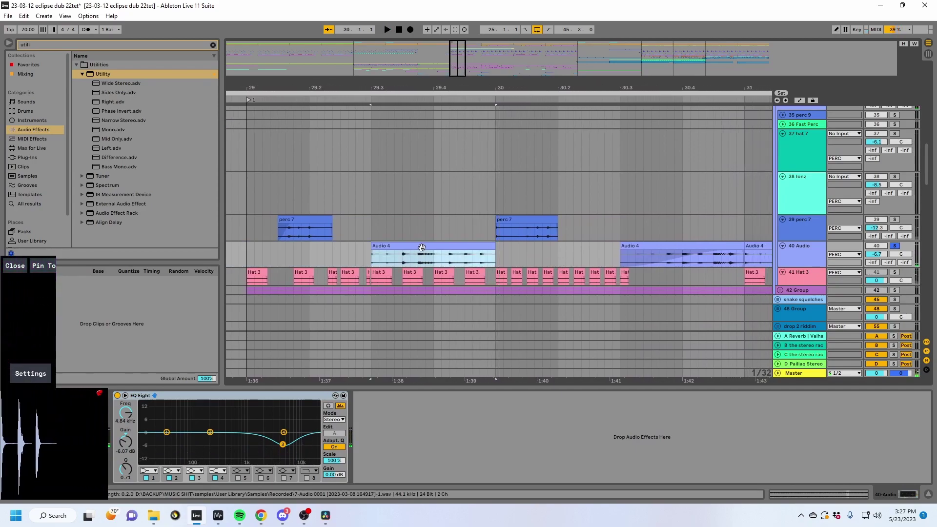
left_click(239, 235)
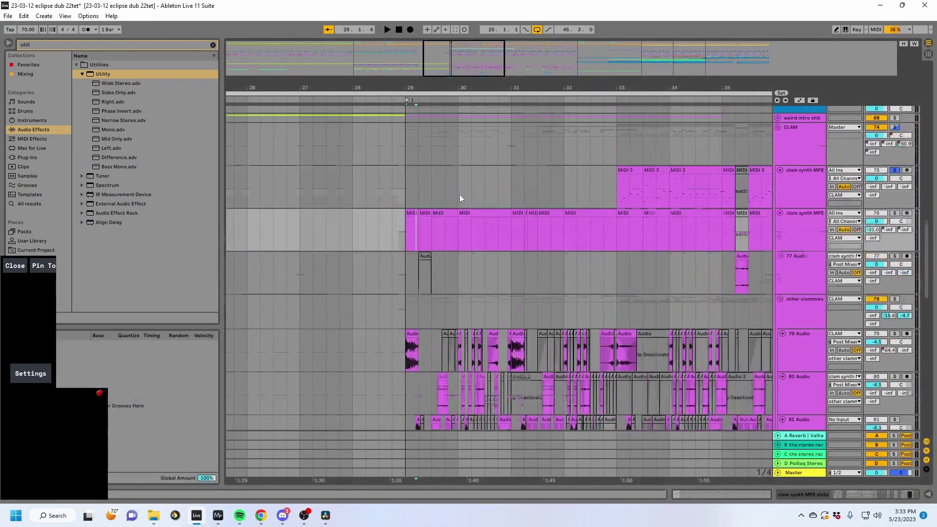
Play the soloed CLAM group from bar 29 and look over its device chain.
scroll(459, 194, "up", 5)
left_click(414, 218)
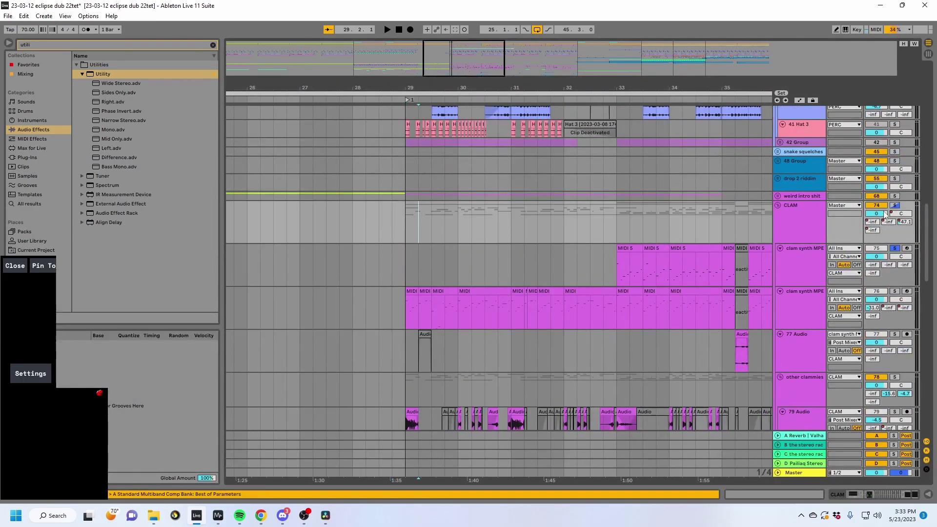
key("space")
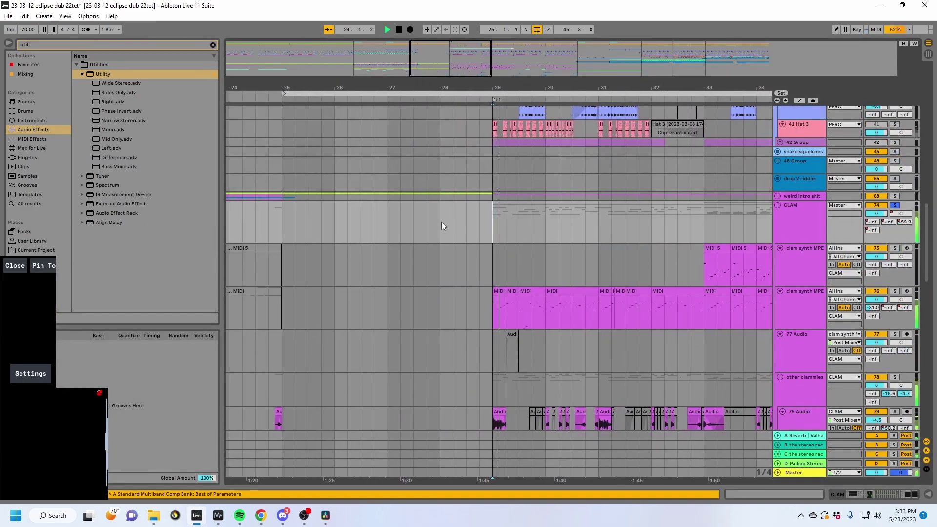
left_click(871, 494)
scroll(432, 252, "down", 5)
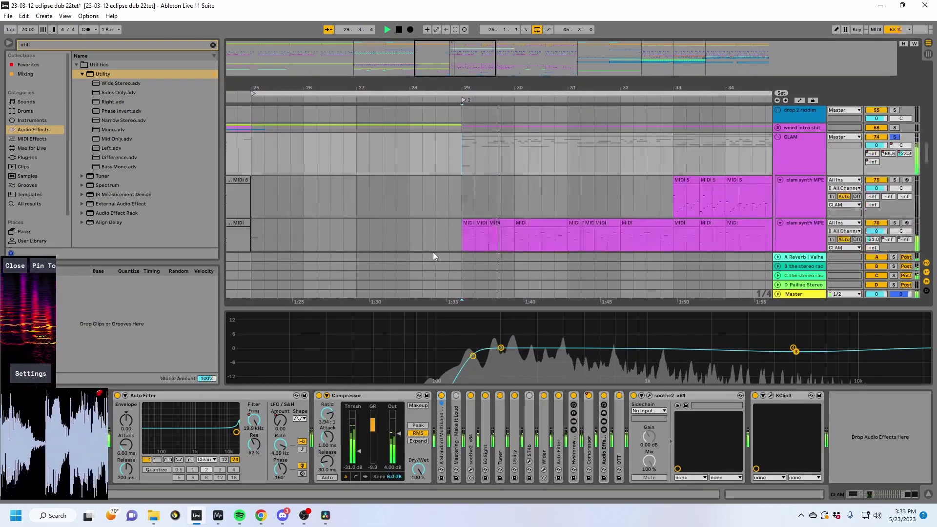
key("space")
Show the devices of the second clam synth MPE track (76) and unfold its Wavetable and Microtuner.
scroll(438, 248, "up", 2)
left_click(467, 156)
left_click(446, 168)
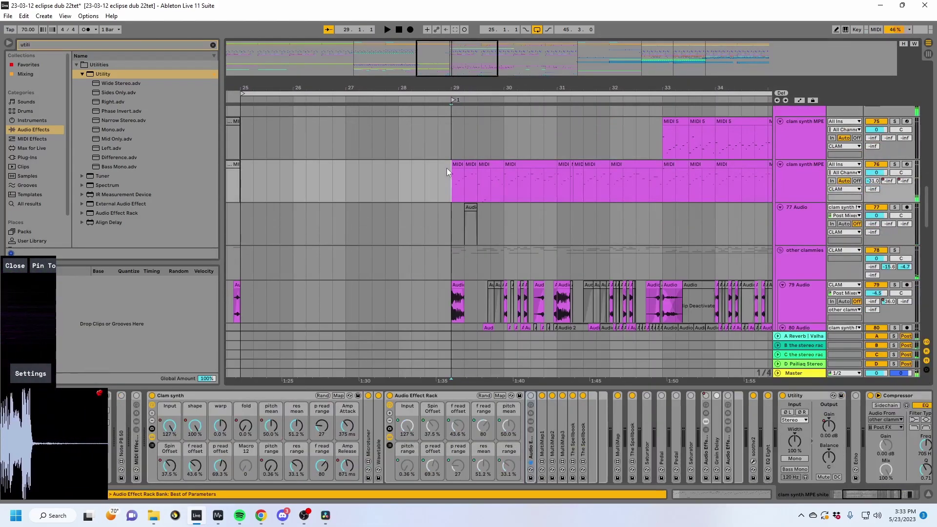
double_click(376, 445)
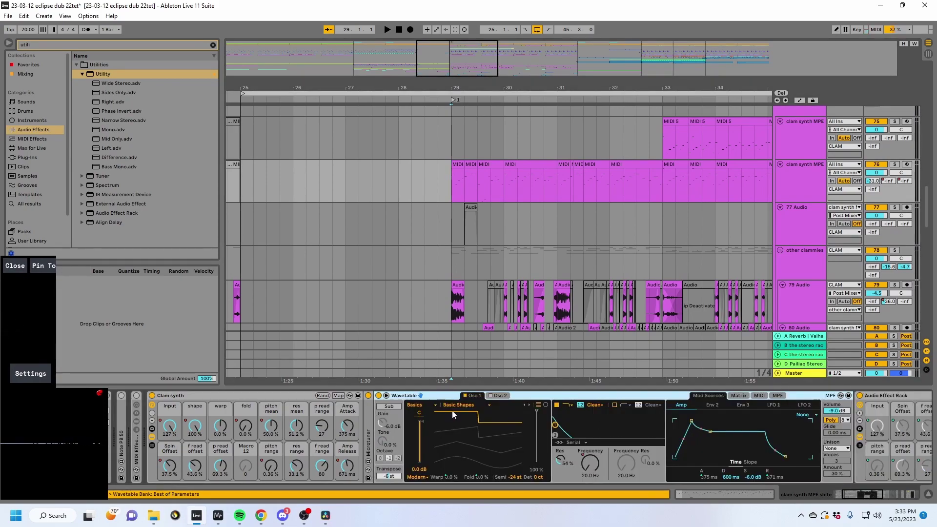
double_click(364, 416)
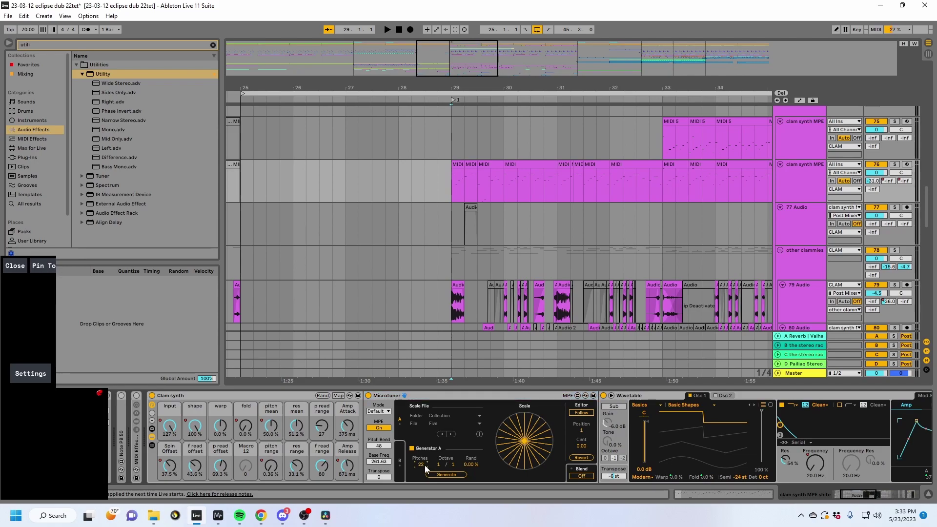
Examine the notes of the bar 29 MIDI clip on track 76 in an enlarged editor, and return to its devices.
left_click(457, 165)
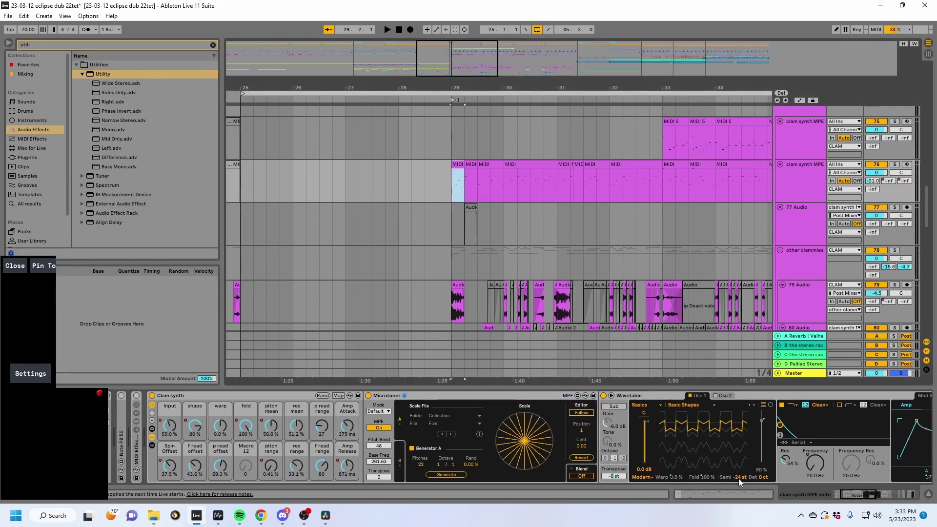
left_click(720, 493)
left_click_drag(349, 388, 350, 125)
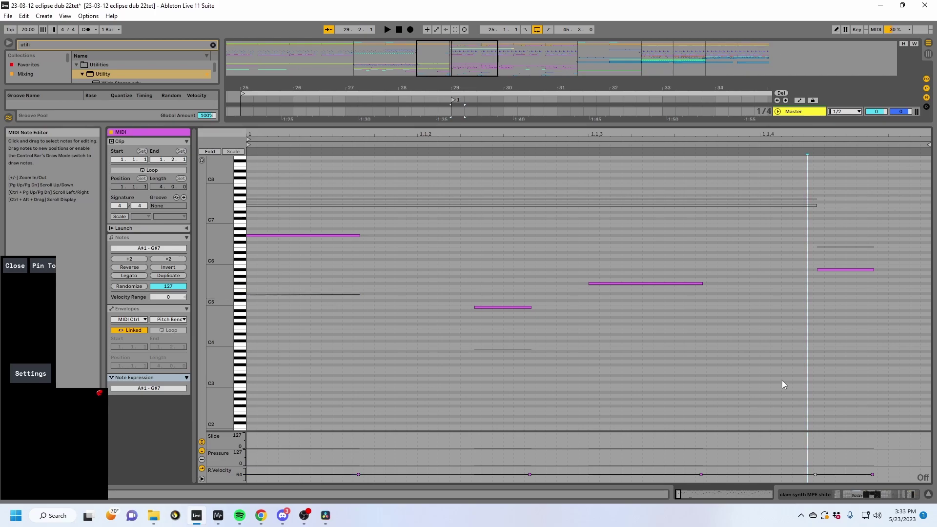
left_click(857, 498)
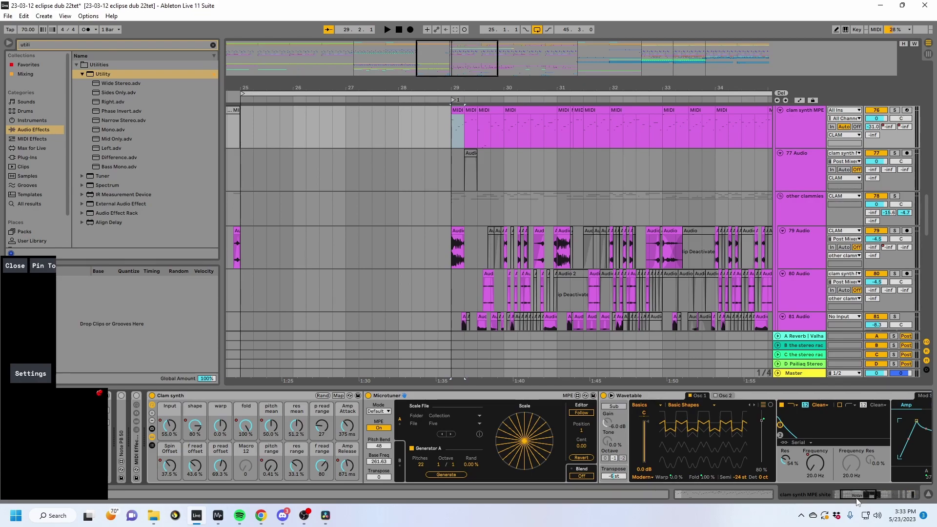
Solo track 76 and compare its bar 29 sound as automated and with the fold macro held at 0%.
left_click(894, 110)
key("space")
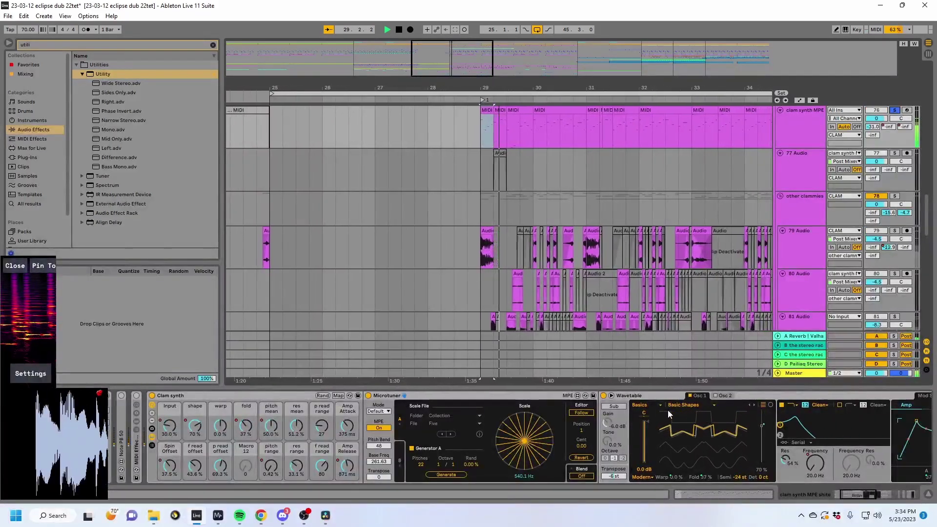
key("space")
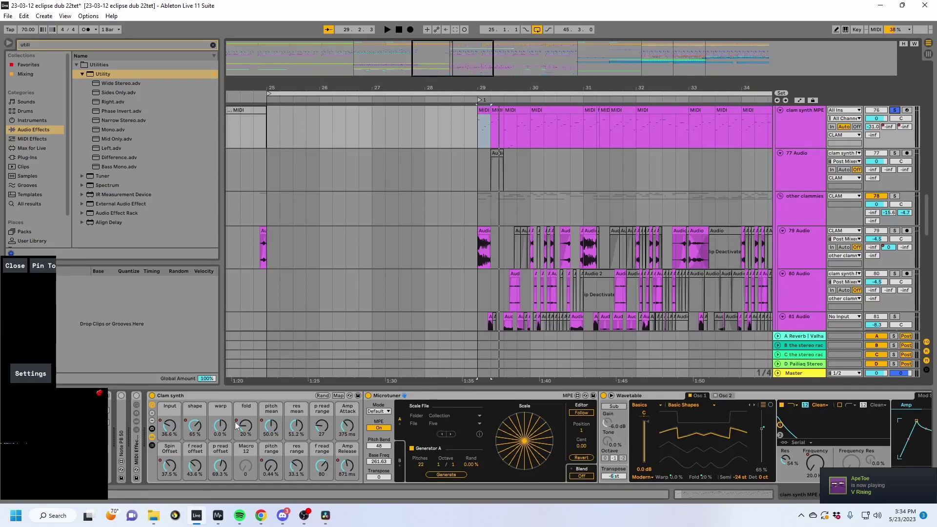
key("space")
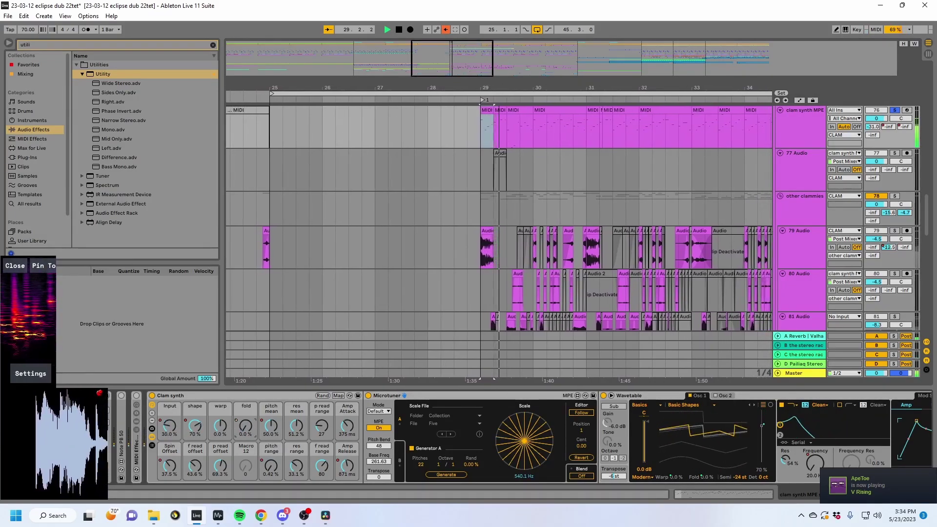
key("space")
key("space")
key("space")
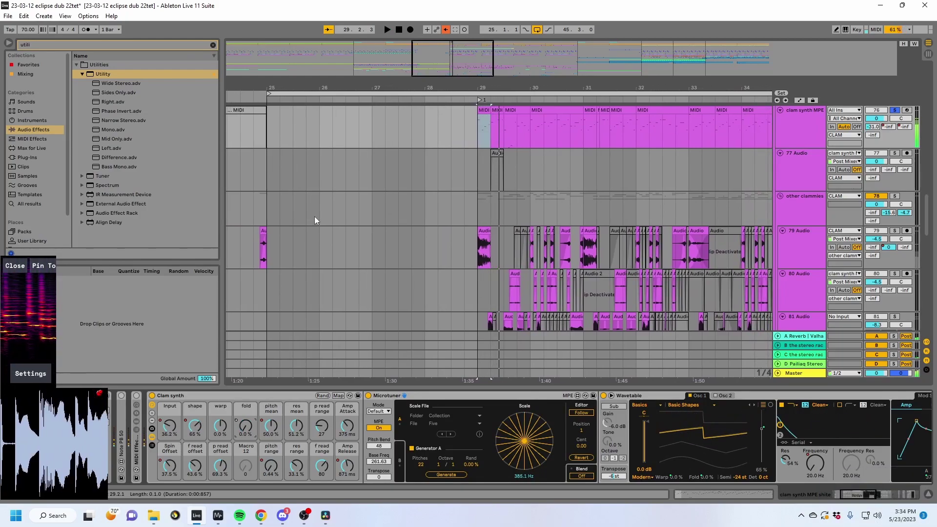
Fold the Wavetable, unfold the Audio Effect Rack containing EQ Eight, and watch the EQ's moving notches during playback.
left_click(755, 396)
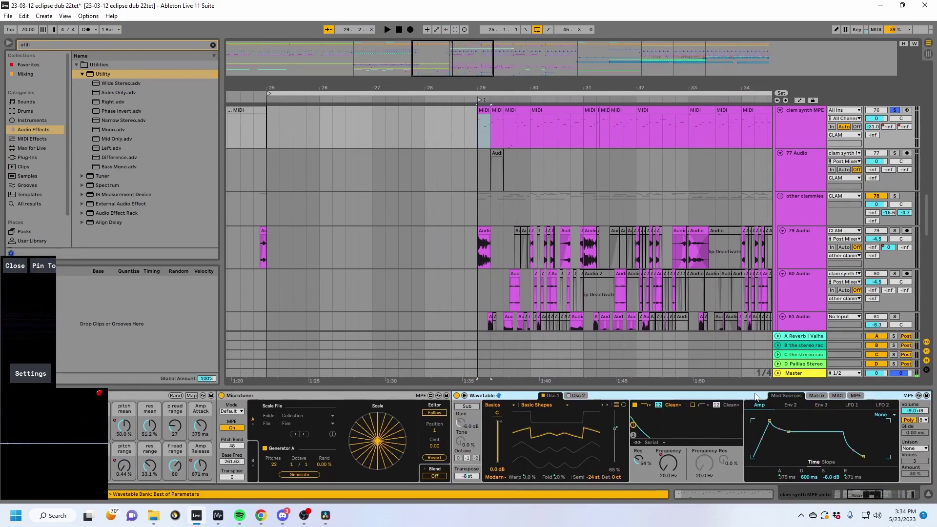
double_click(756, 396)
double_click(608, 435)
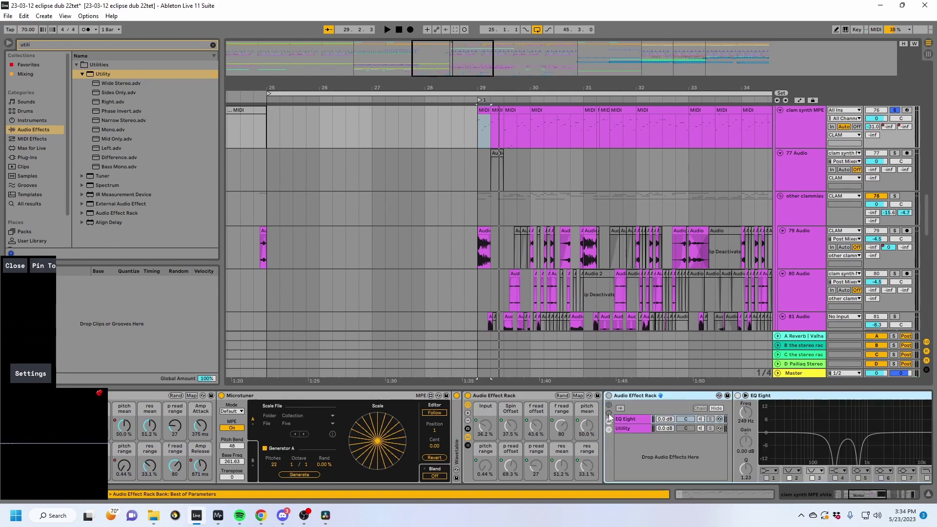
left_click(778, 449)
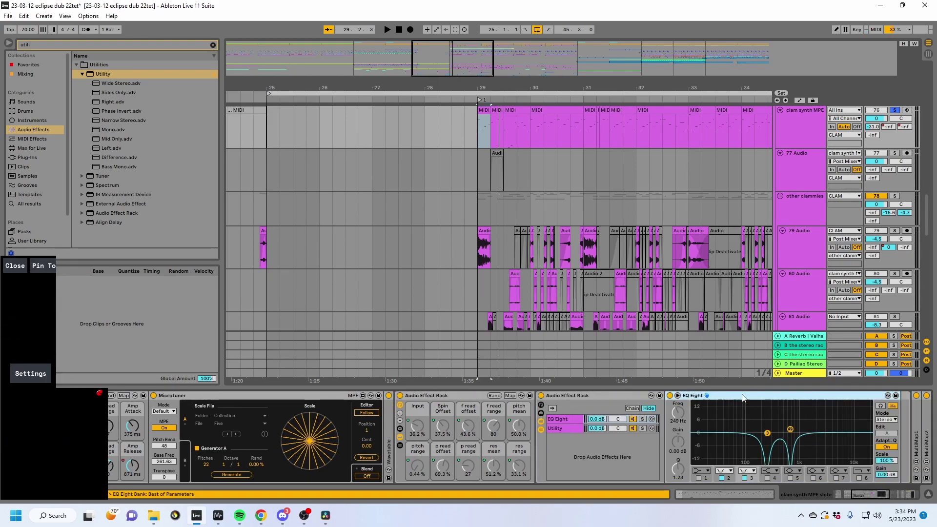
key("space")
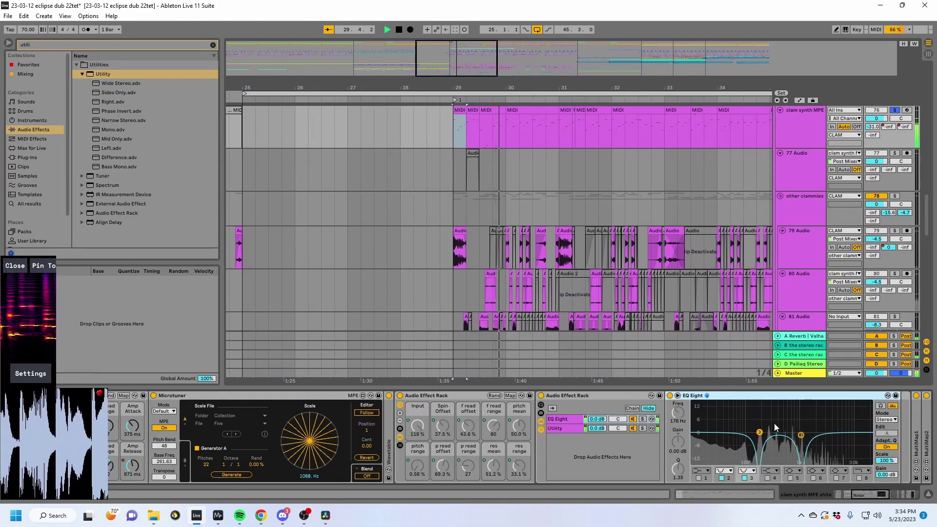
key("space")
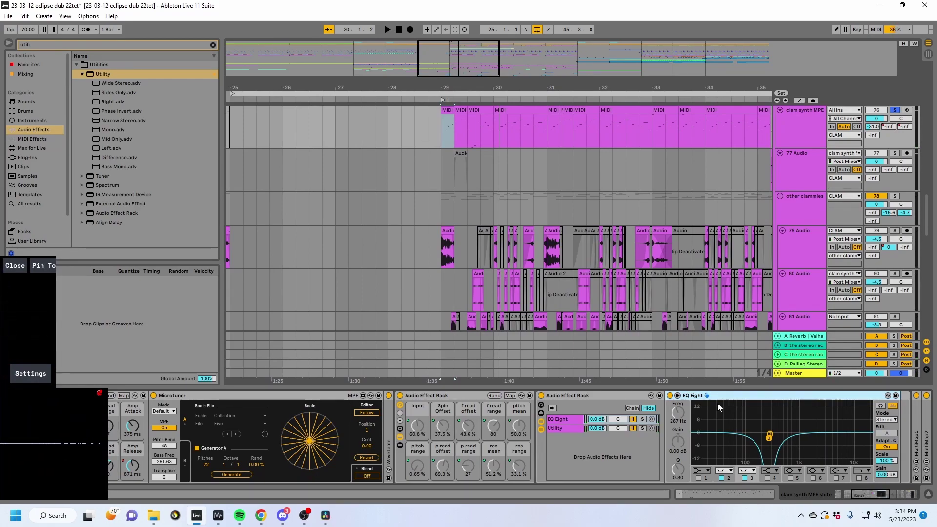
Look through the remaining effects on track 76, fold the EQ Eight rack, and unfold the Wavetable again.
scroll(752, 399, "right", 3)
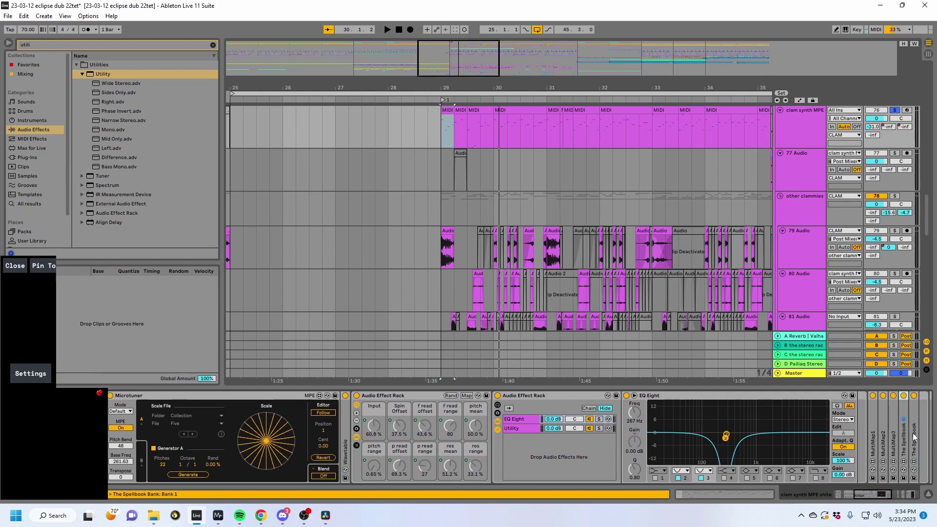
scroll(914, 437, "right", 15)
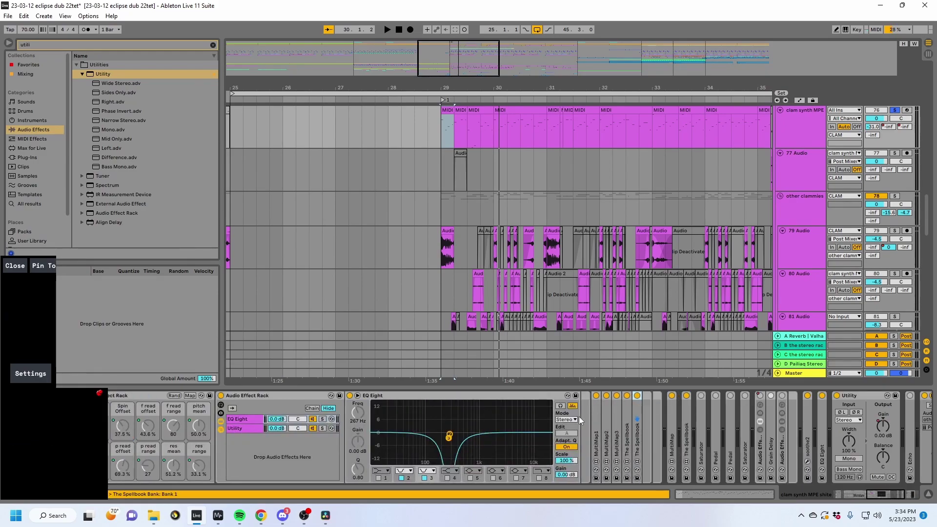
left_click(578, 417)
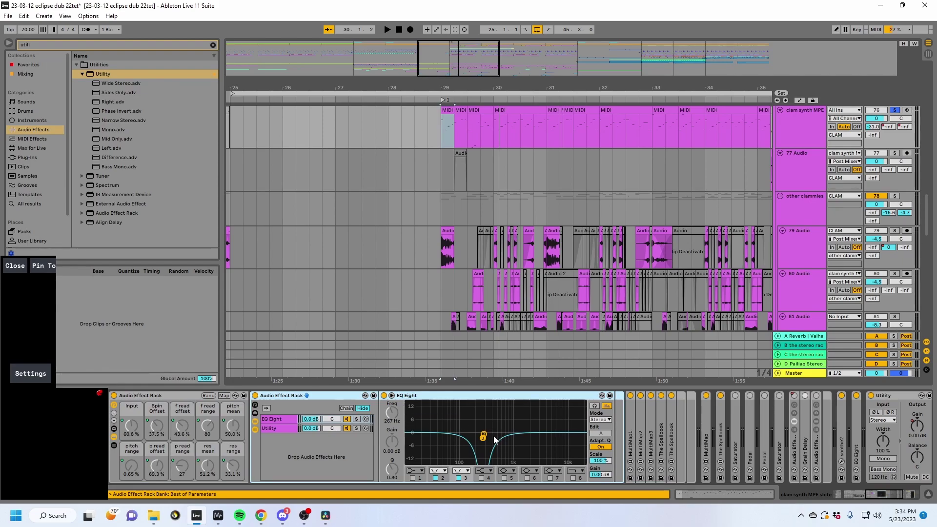
double_click(292, 396)
key("Left")
key("Left")
key("Left")
key("Left")
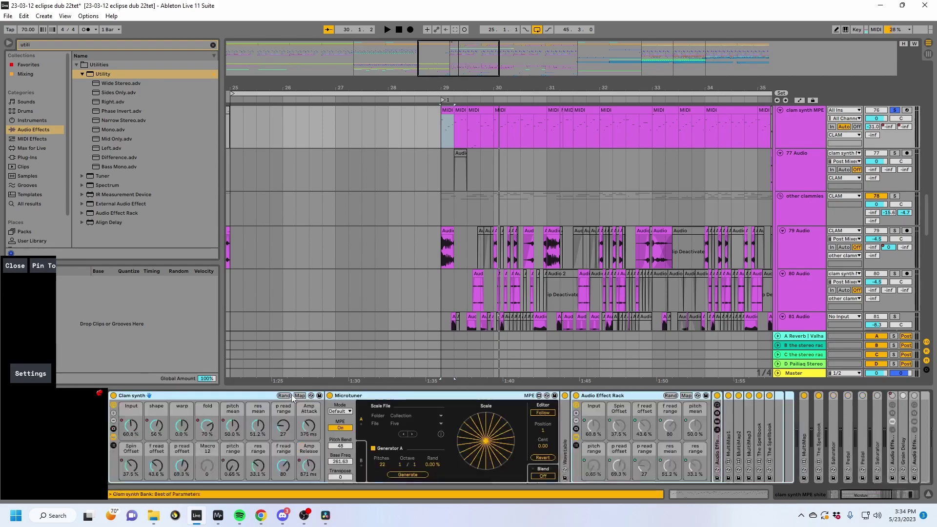
key("Left")
key("Left")
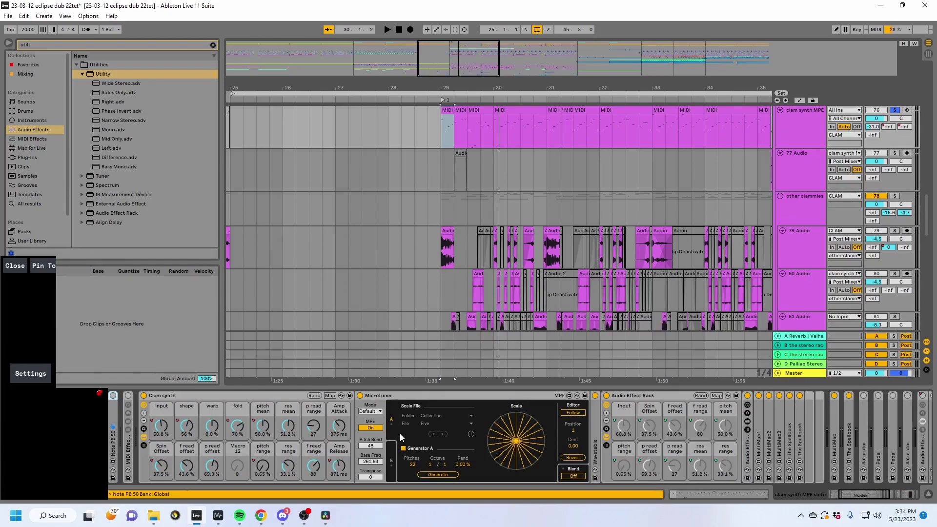
double_click(592, 426)
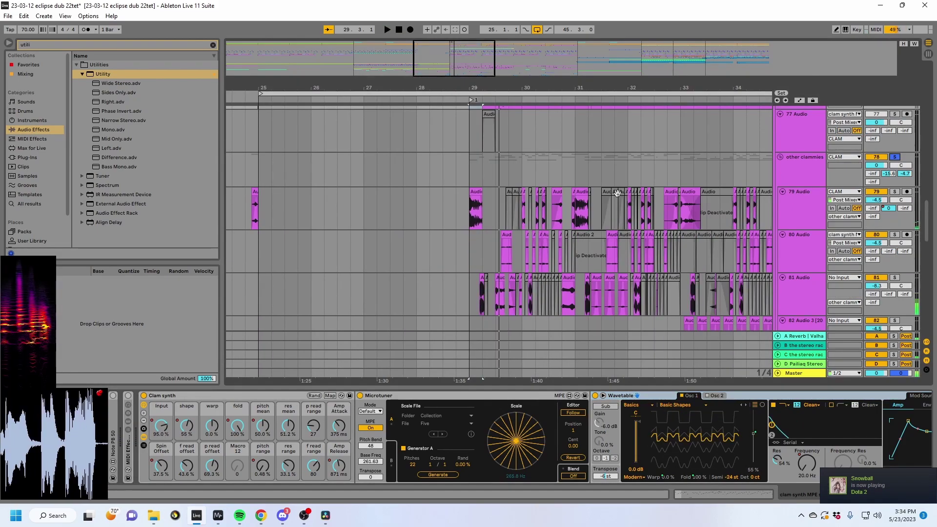
Audition the soloed other clammies group and select the time range from 29.1 to 32.1 in the CLAM group.
key("space")
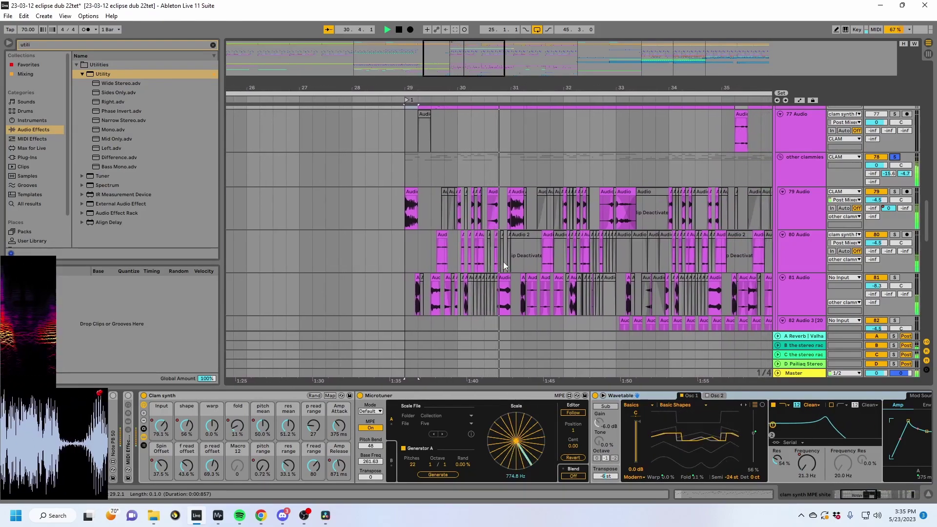
scroll(505, 265, "up", 4)
key("space")
left_click_drag(405, 233, 556, 234)
scroll(556, 235, "down", 5)
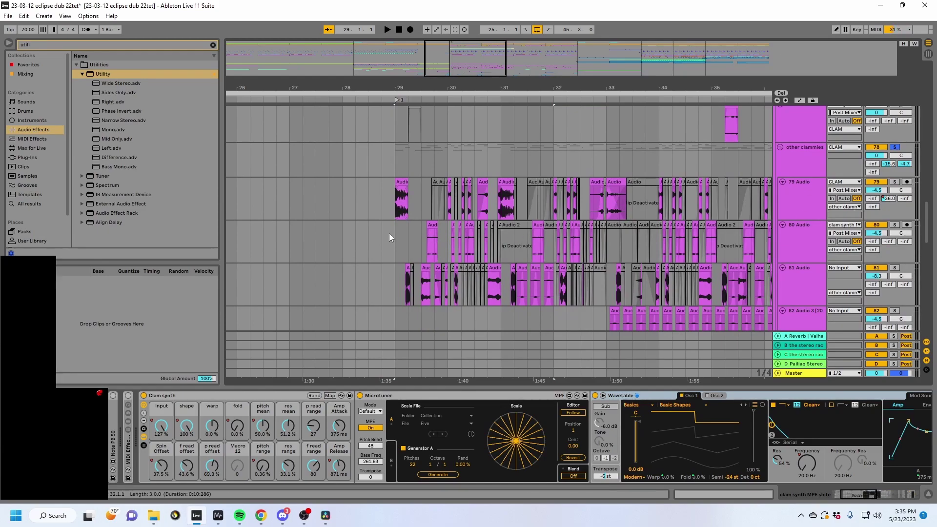
scroll(825, 228, "up", 6)
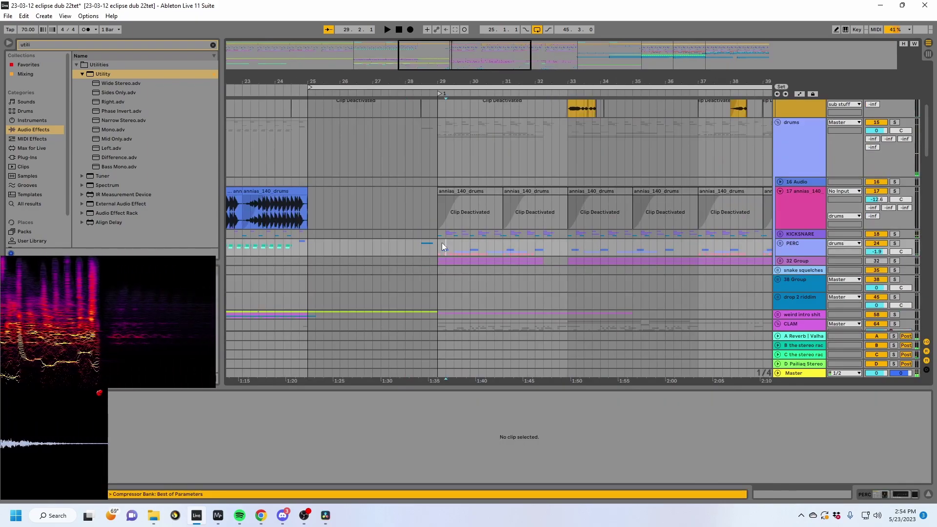
Set the start position to bar 29 on PERC, fold the sub stuff group, and inspect the drums and sub stuff groups' devices.
left_click(437, 245)
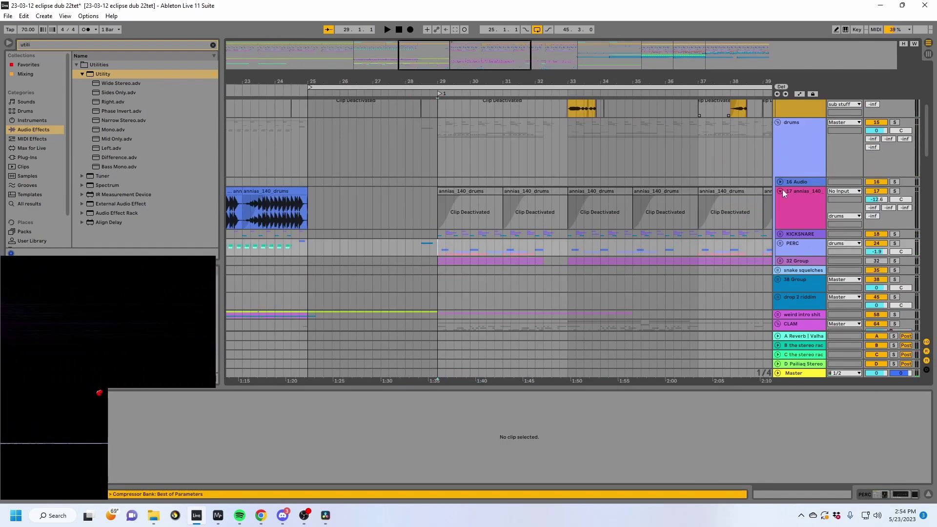
scroll(803, 166, "up", 2)
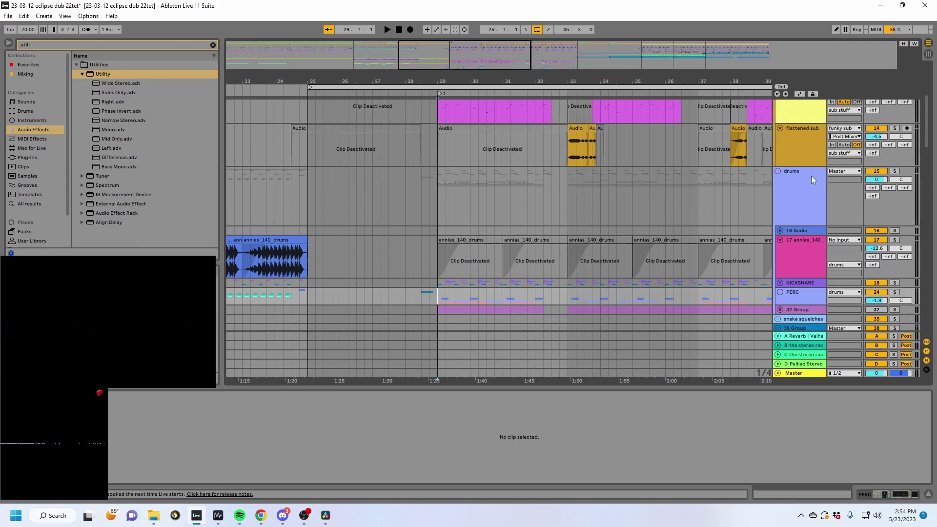
left_click(811, 174)
scroll(777, 230, "up", 6)
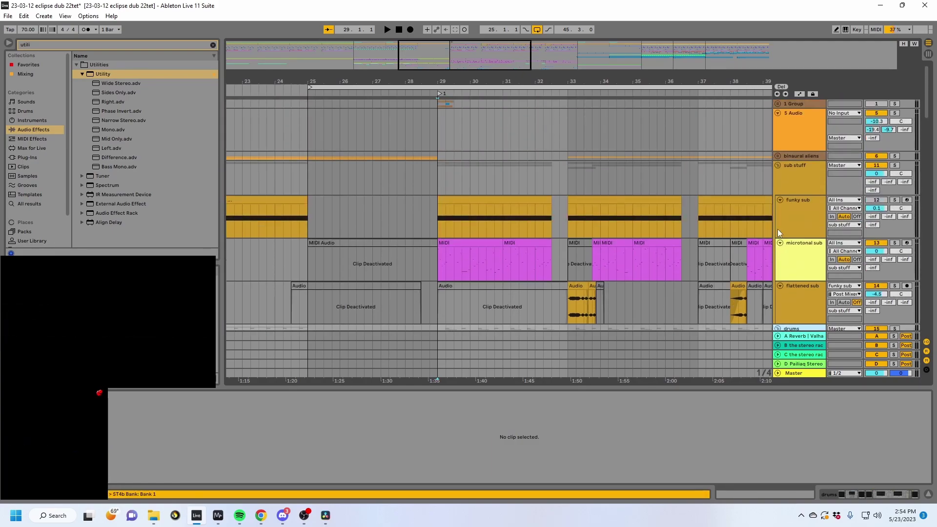
left_click(781, 171)
left_click(778, 166)
left_click(799, 185)
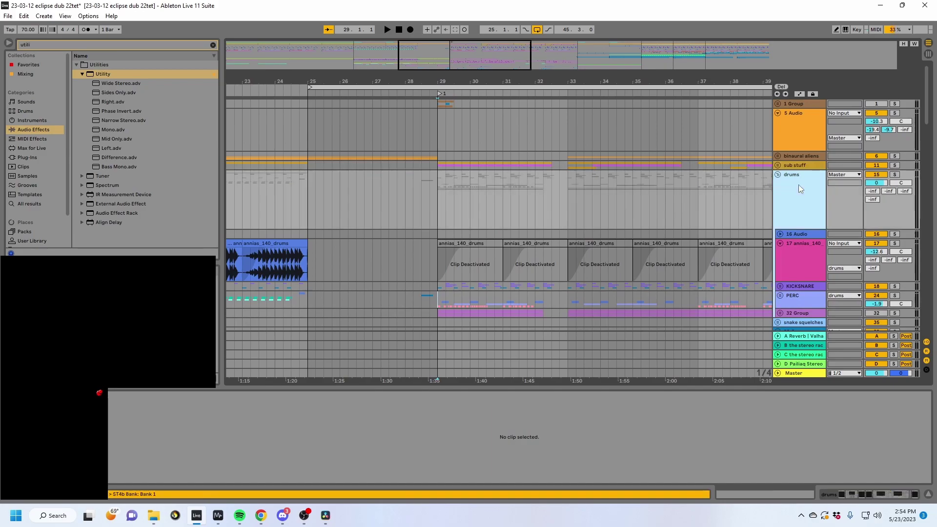
left_click(791, 166)
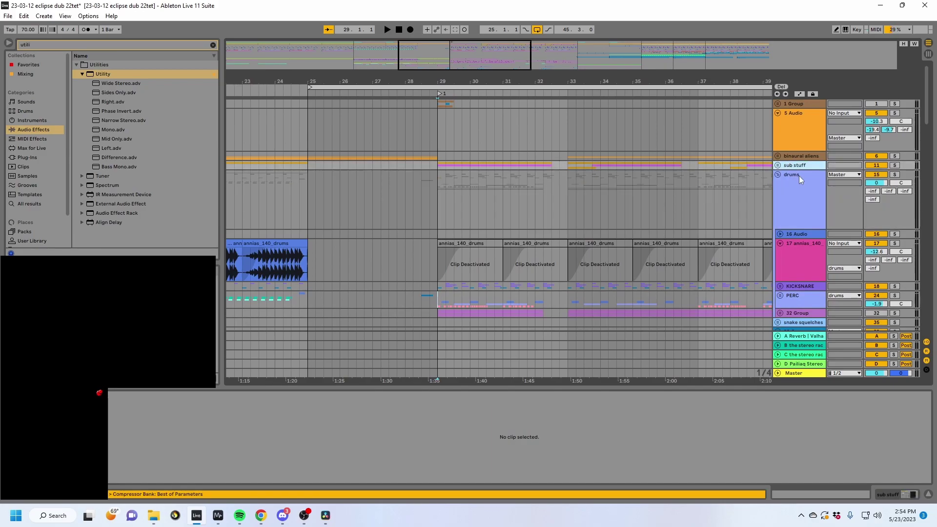
Add an audio track below sub stuff, nest it inside two groups, and duplicate the inner group.
key("ctrl+t")
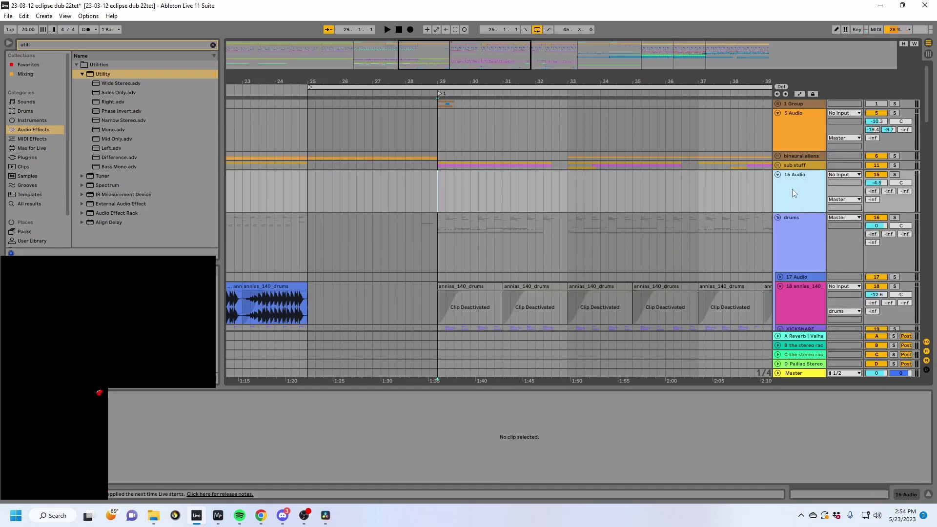
key("ctrl+g")
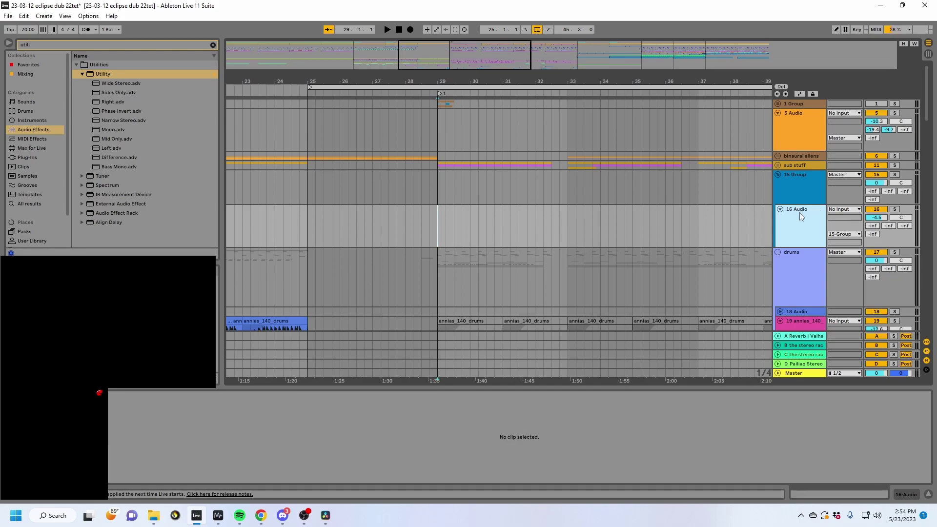
key("ctrl+g")
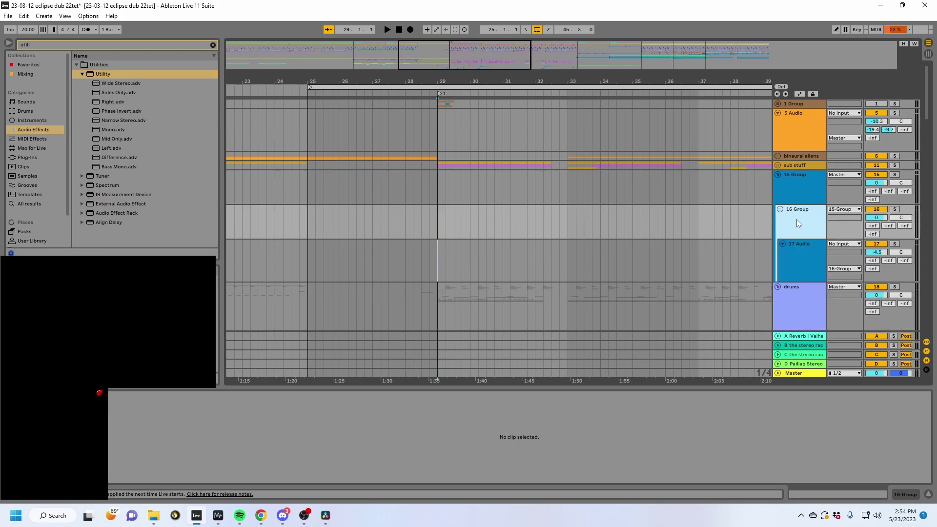
key("ctrl+d")
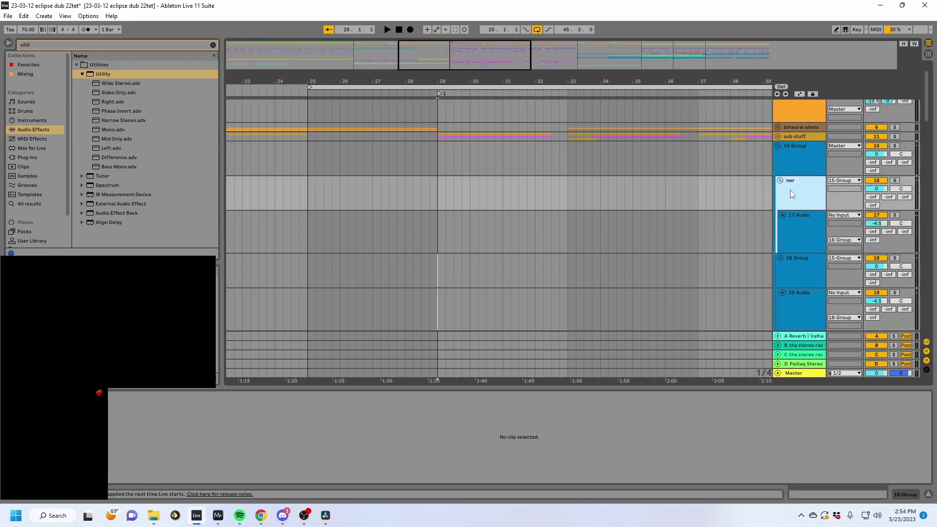
Rename the first inner group "normal phase" and its duplicate "invert phase".
type("phase")
left_click(801, 261)
key("ctrl+r")
type("invert phase")
key("Return")
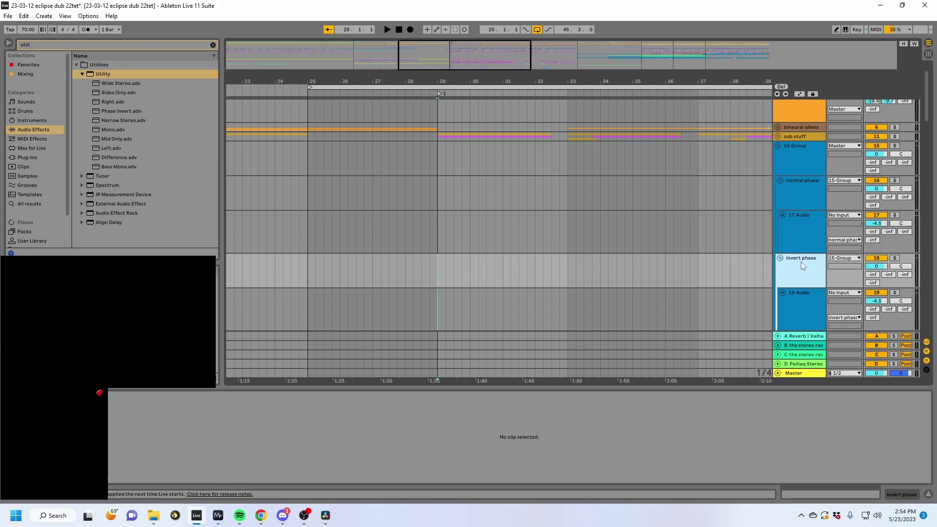
Duplicate the audio track inside both the normal phase and invert phase groups.
left_click(793, 220)
key("ctrl+d")
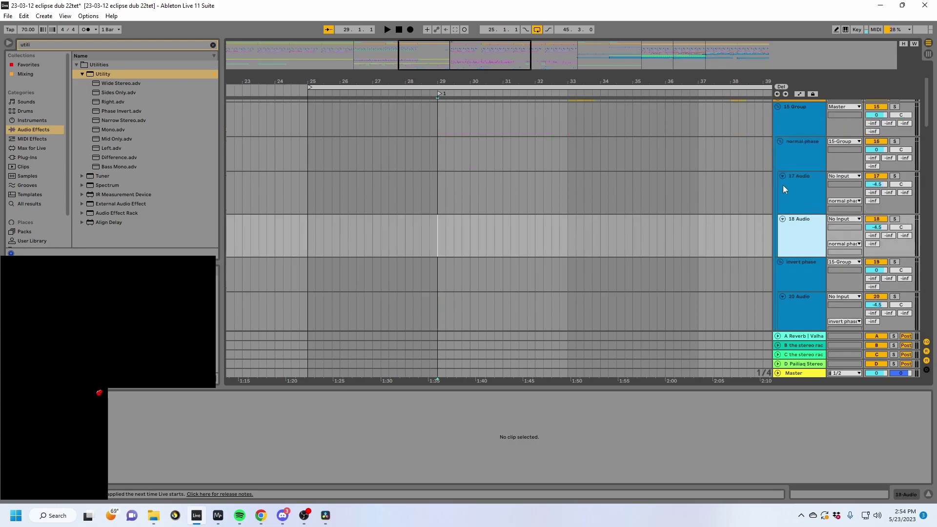
scroll(795, 215, "down", 2)
left_click(807, 291)
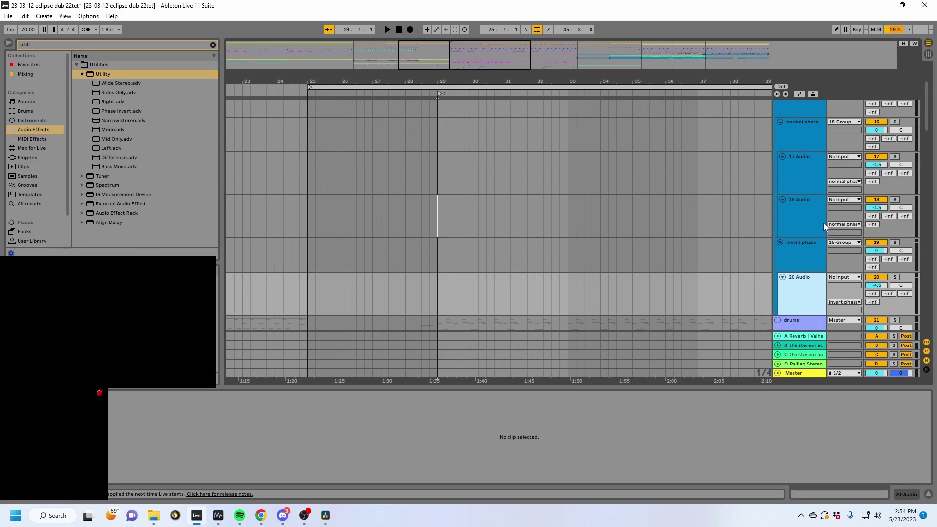
Set the input source of the first normal phase track, 17 Audio, to the drums group.
scroll(824, 224, "up", 1)
left_click(829, 186)
left_click(848, 178)
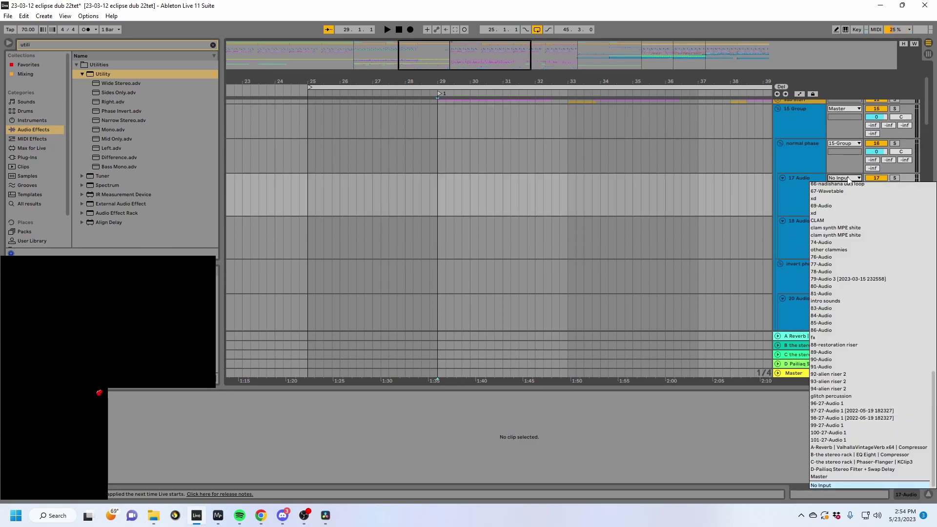
left_click(848, 179)
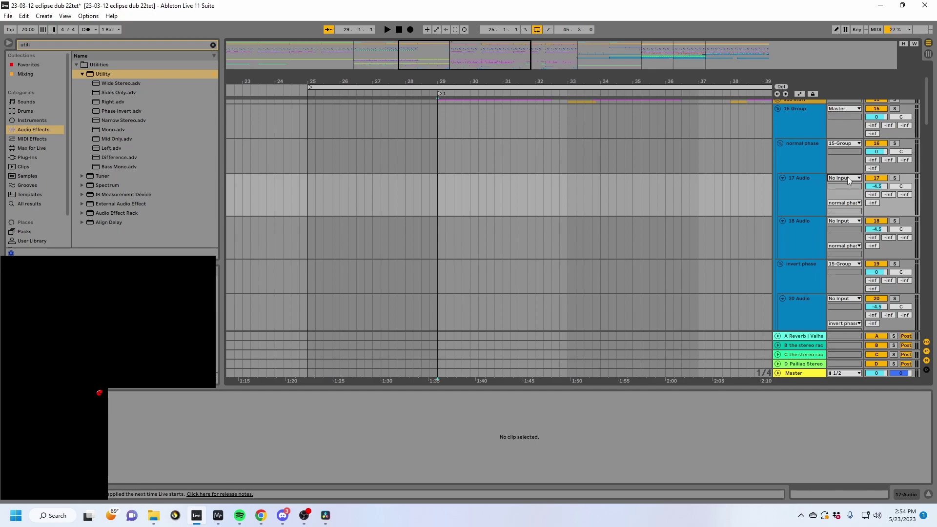
scroll(848, 181, "up", 2)
scroll(800, 205, "up", 3)
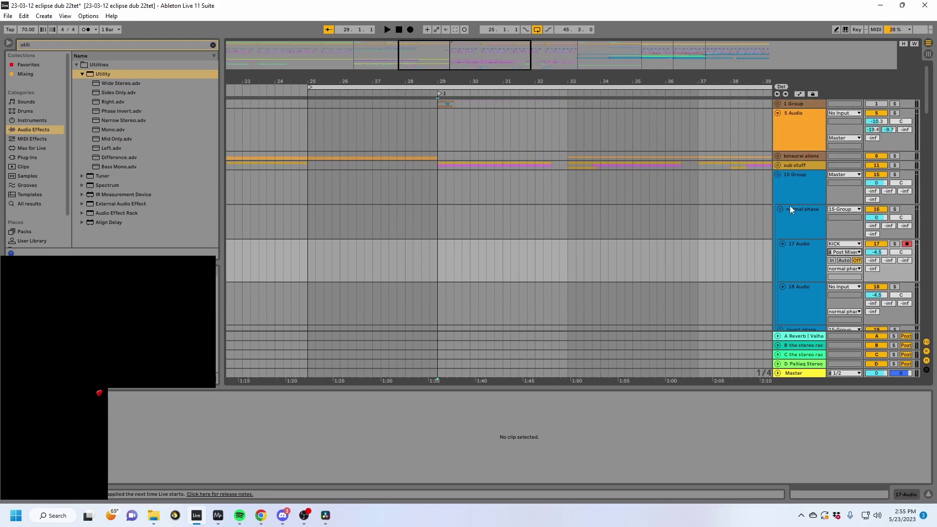
scroll(778, 182, "down", 3)
left_click(846, 186)
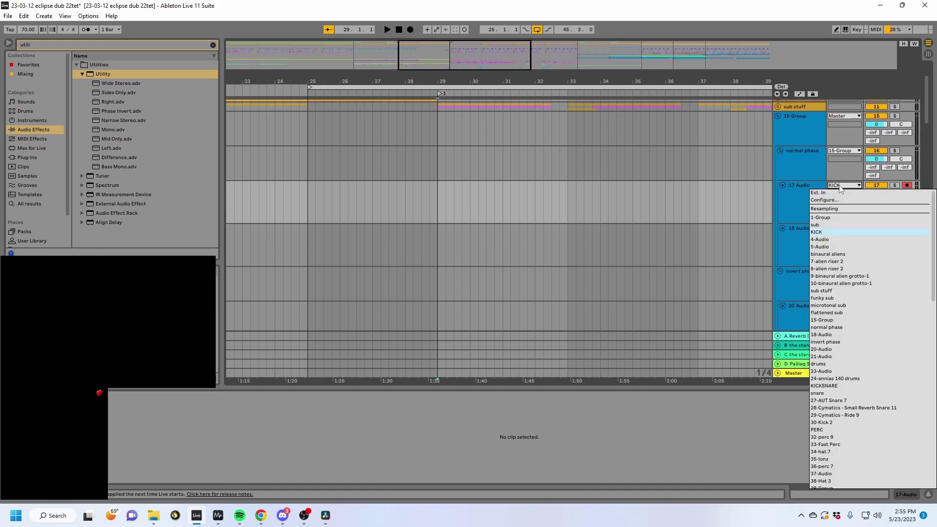
scroll(839, 293, "down", 4)
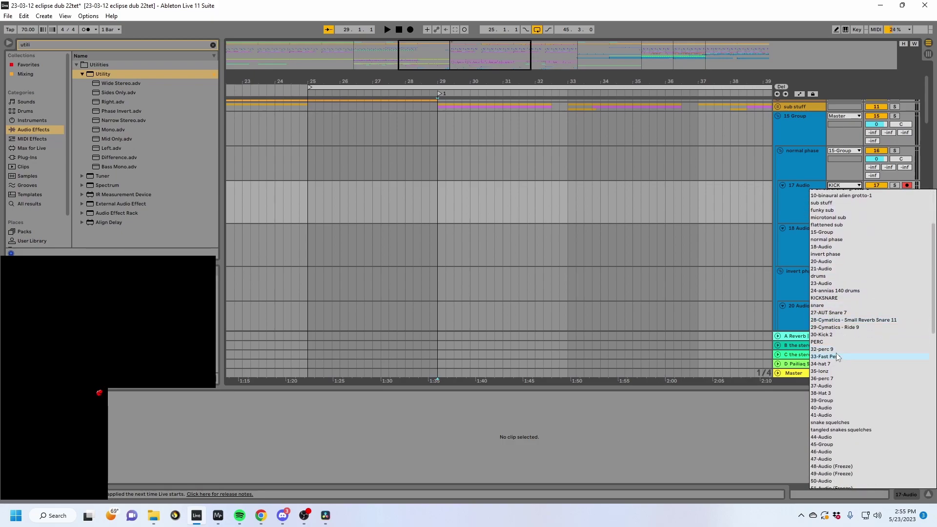
left_click(821, 275)
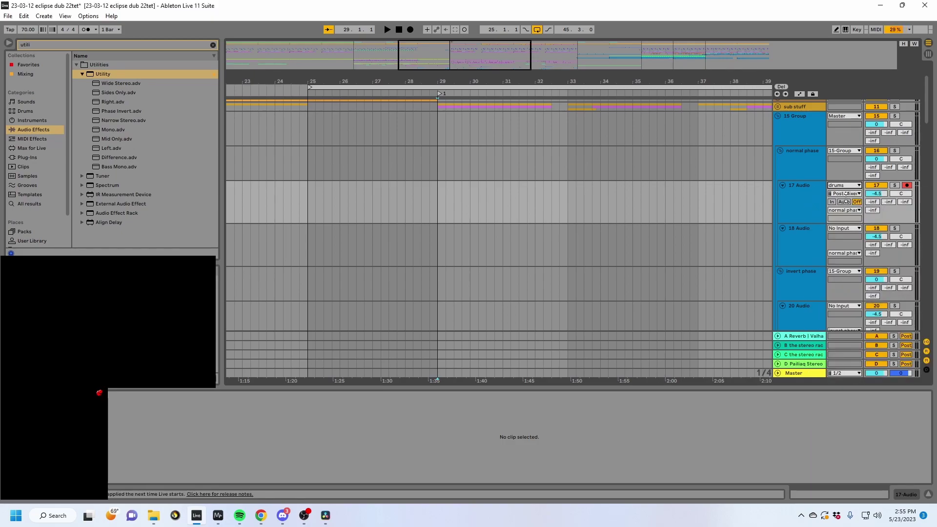
Set 18 Audio's input source to sub stuff and switch monitoring to In on both normal phase tracks.
left_click(836, 229)
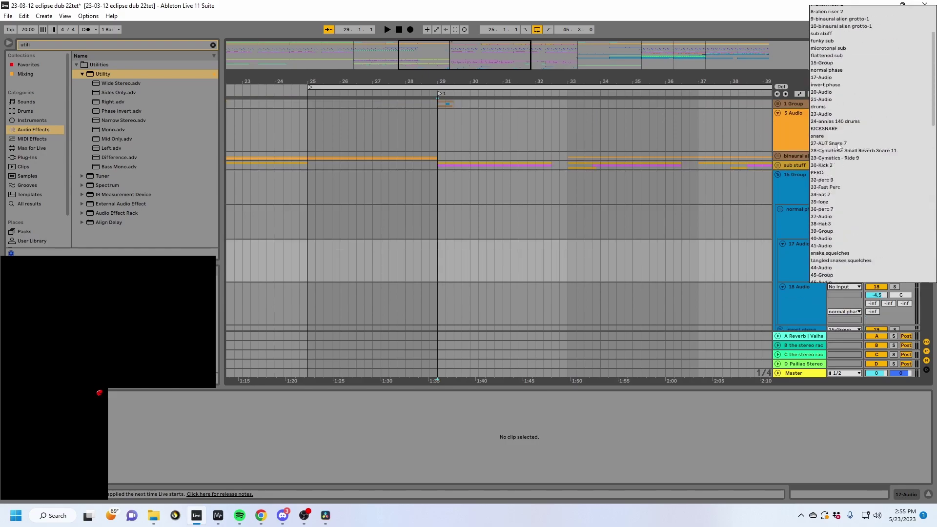
scroll(837, 145, "up", 1)
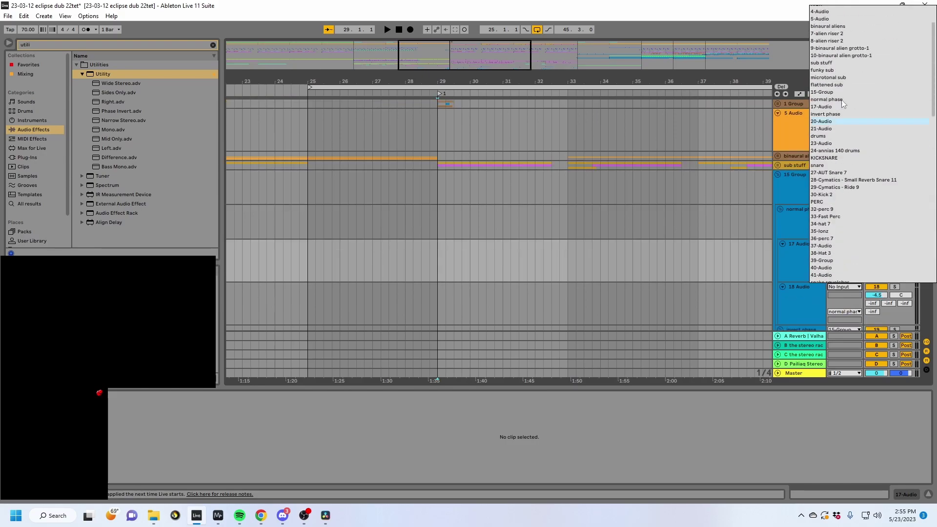
left_click(830, 63)
scroll(850, 287, "down", 1)
scroll(835, 274, "down", 1)
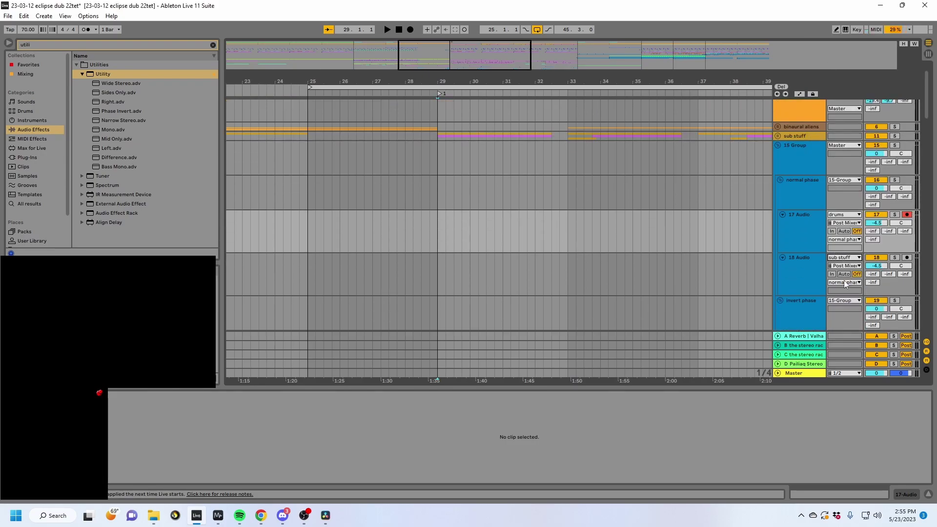
left_click(832, 265)
left_click(831, 222)
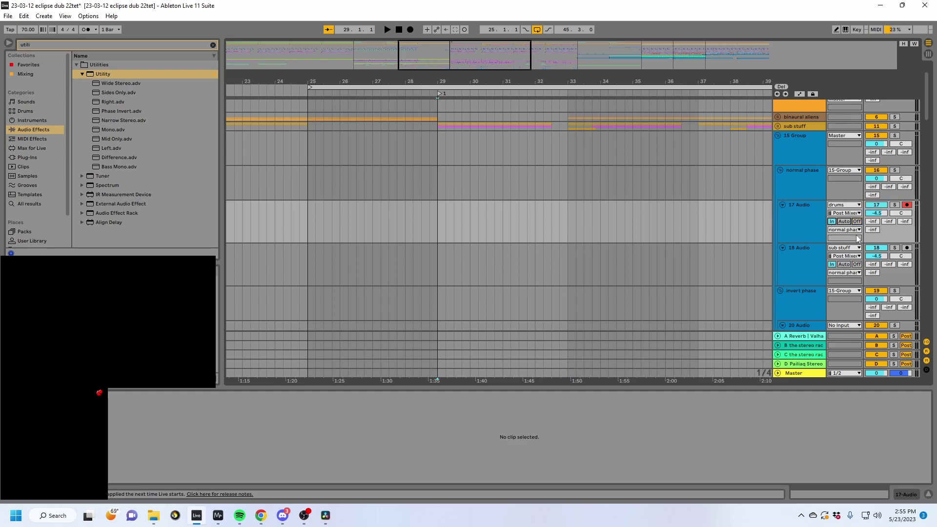
Audition the drums and sub stuff signals routed through the normal phase group, starting from bar 29.
left_click(440, 219)
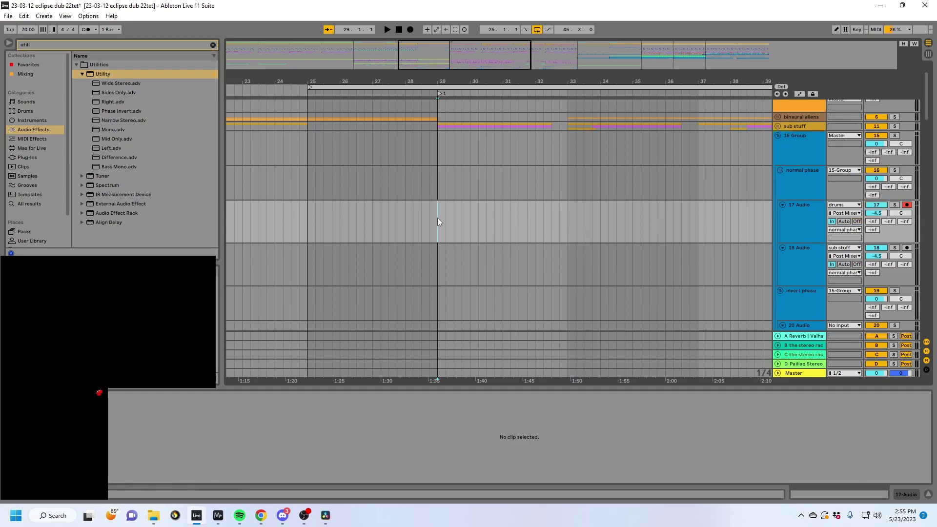
key("space")
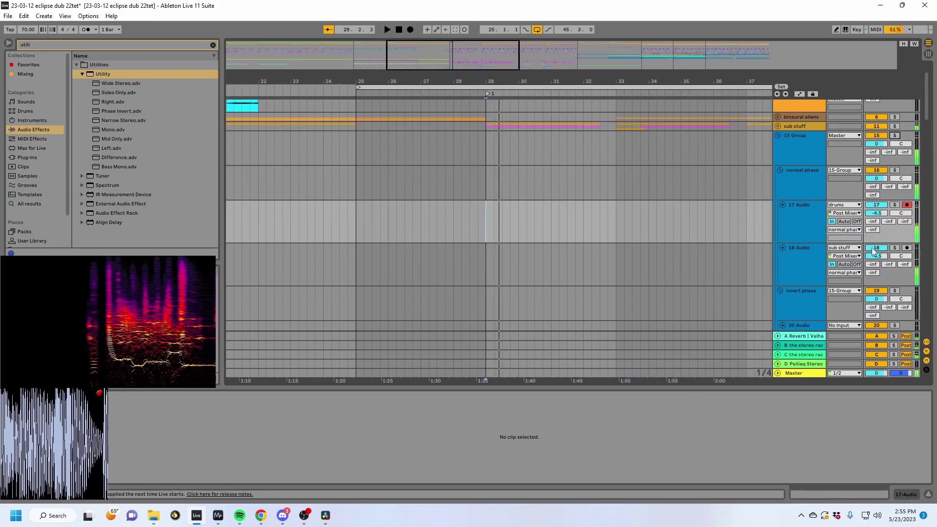
scroll(845, 265, "down", 5)
left_click(840, 237)
left_click(837, 239)
Copy tracks 17 Audio and 18 Audio into the invert phase group.
left_click(792, 182)
left_click(792, 145, "shift")
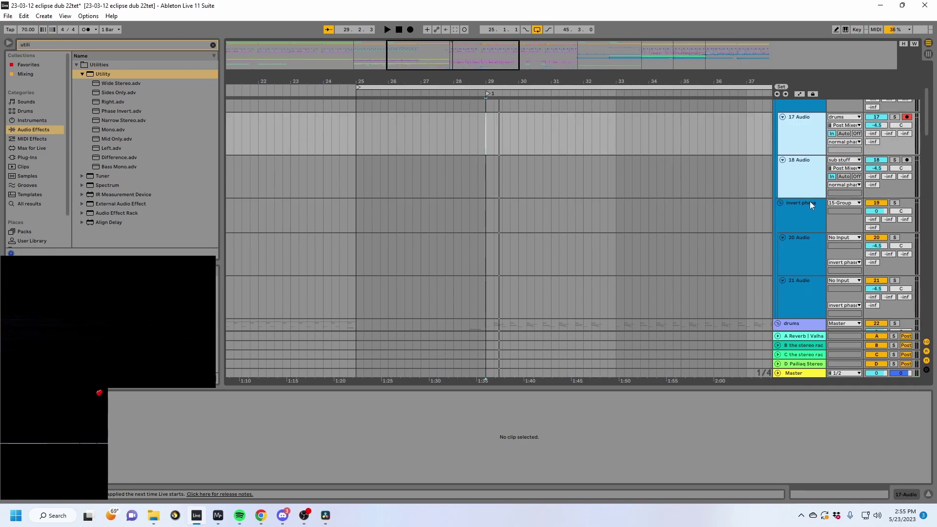
left_click(804, 246)
key("ctrl+v")
Delete the two leftover tracks without an input, 22 Audio and 23 Audio, from the invert phase group.
scroll(815, 247, "down", 4)
scroll(815, 247, "down", 1)
left_click(815, 247)
left_click(812, 288, "shift")
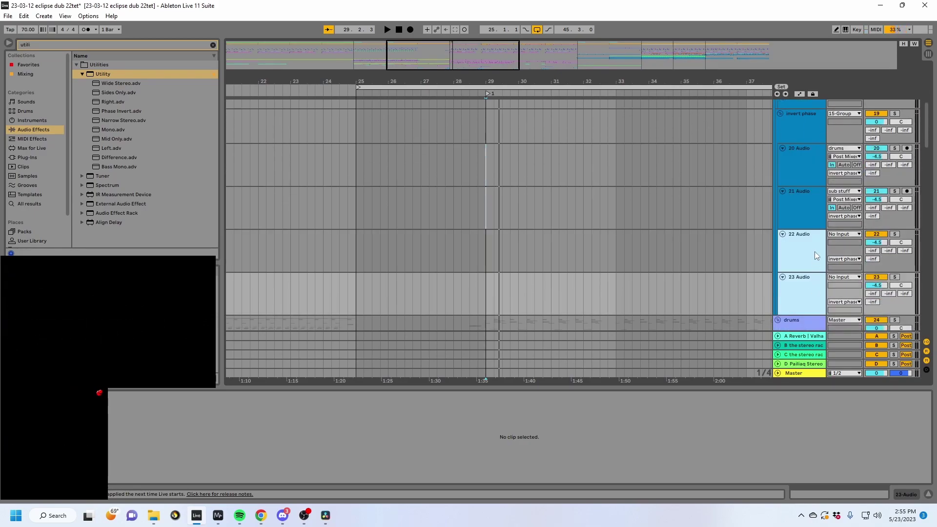
key("Delete")
Add a Utility to the drums-fed track 20 Audio and invert the phase of both its channels.
left_click(807, 150)
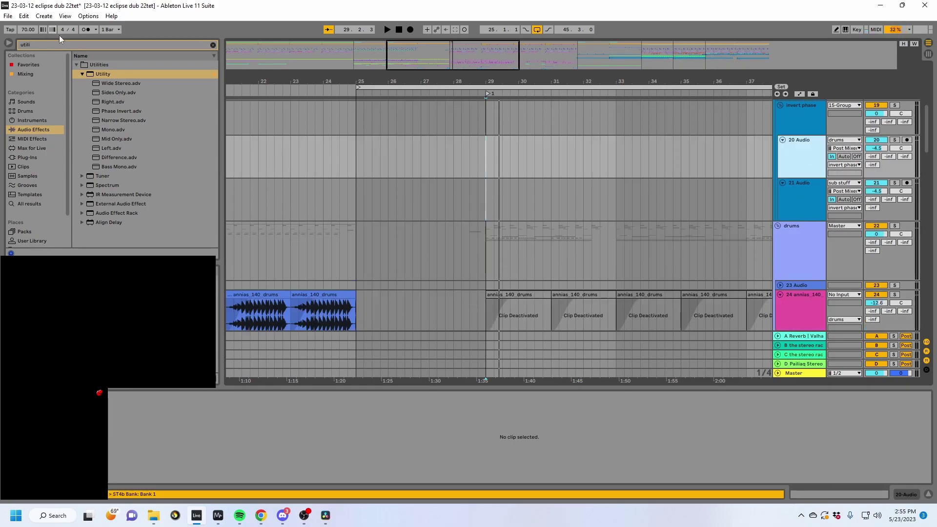
left_click_drag(88, 74, 802, 152)
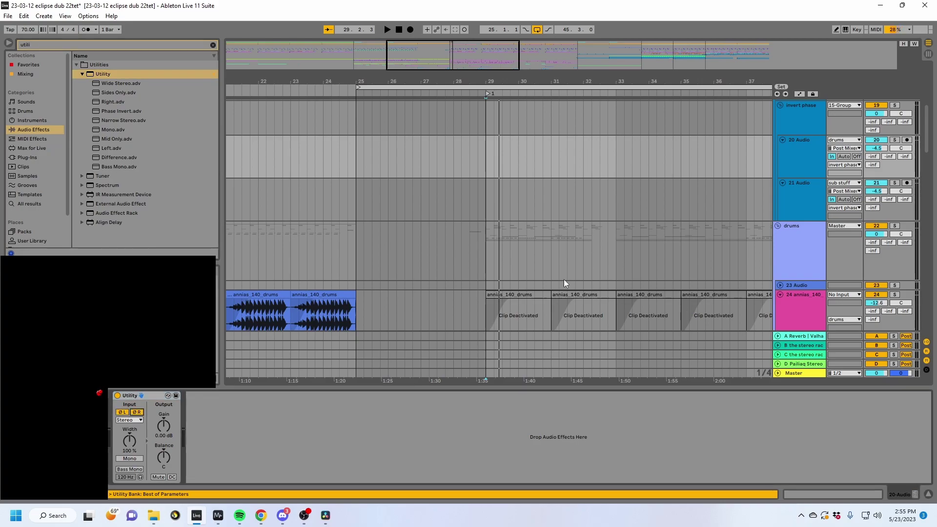
Compare the devices and input sources of the normal phase tracks with those of 20 Audio in invert phase.
scroll(793, 171, "up", 3)
left_click(799, 195)
scroll(805, 176, "down", 1)
left_click(799, 167)
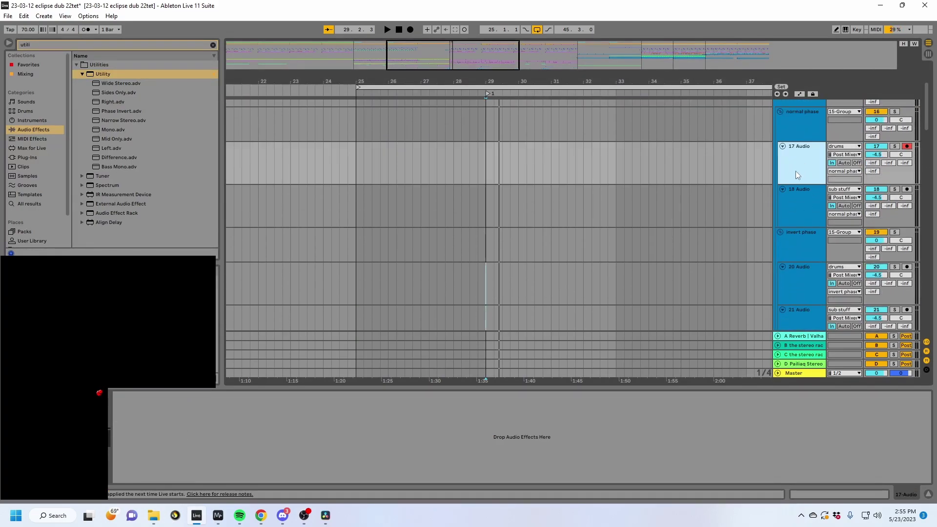
left_click(800, 195)
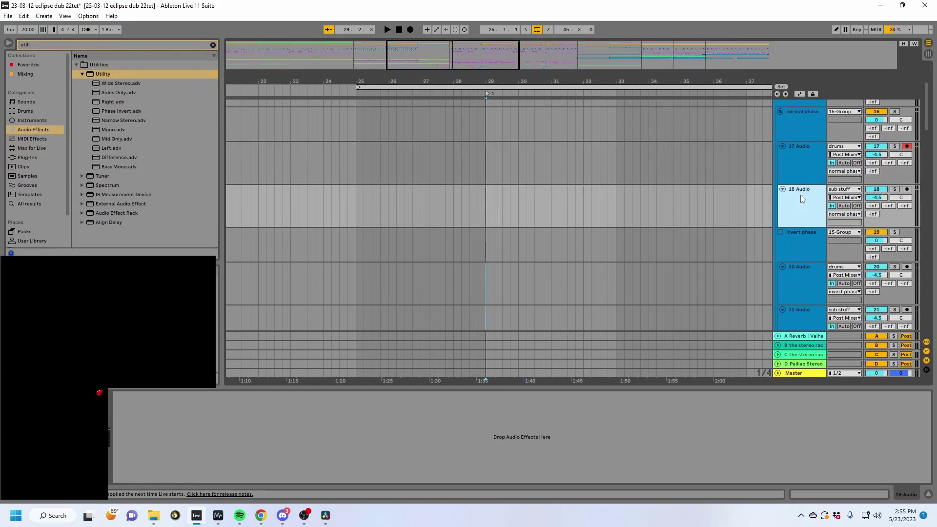
left_click(843, 189)
left_click(840, 150)
left_click(838, 137)
left_click(838, 146)
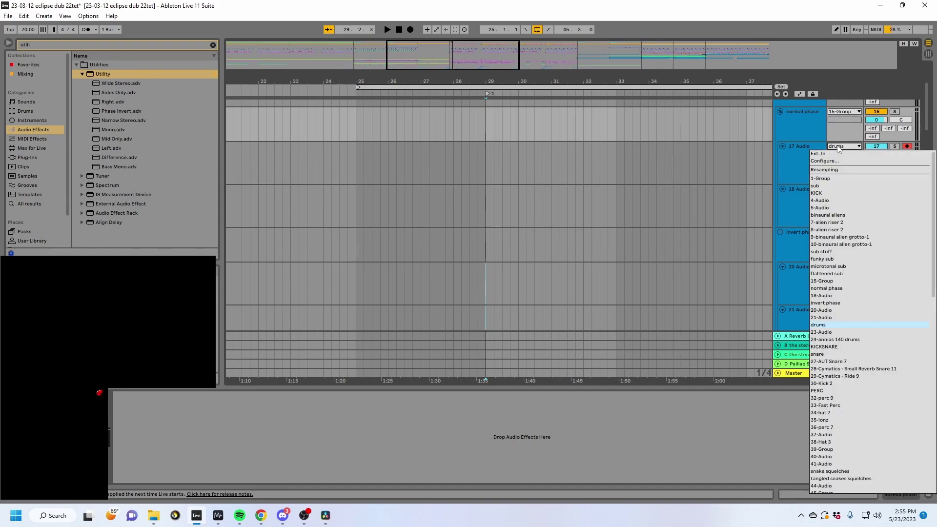
left_click(841, 148)
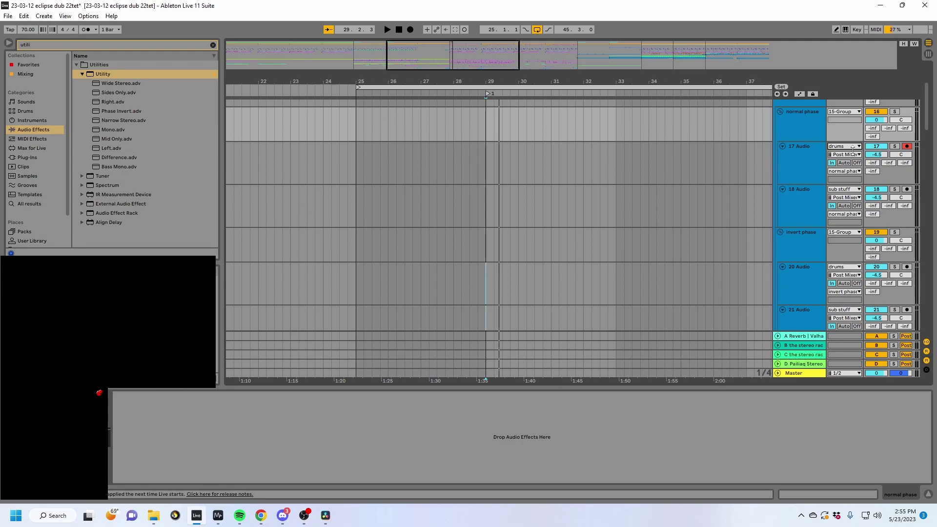
left_click(801, 292)
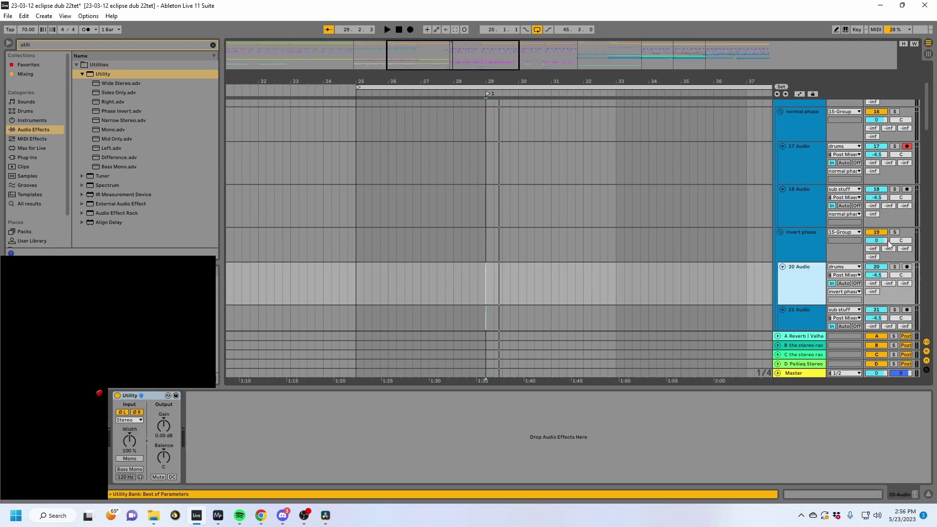
Rename the outer group "phase alignment" and fold it.
scroll(818, 250, "up", 3)
left_click(801, 169)
key("ctrl+r")
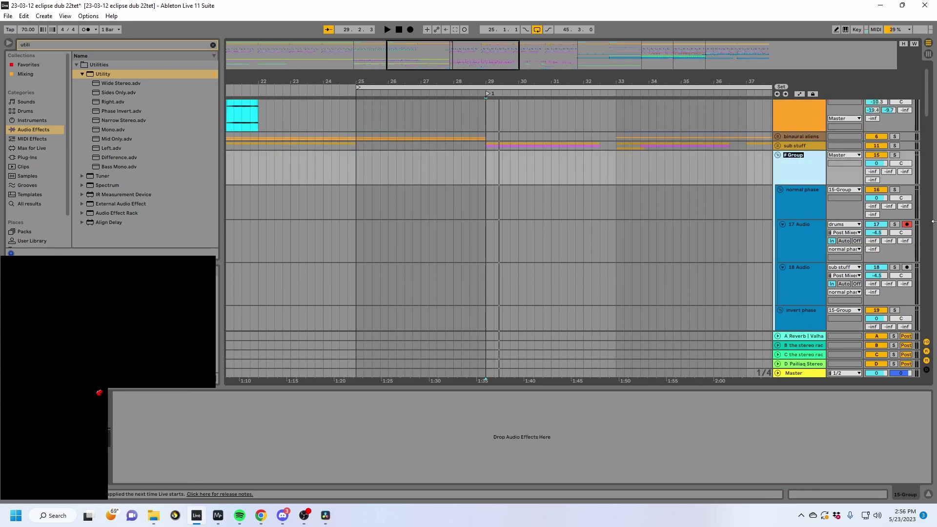
type("phase alignment")
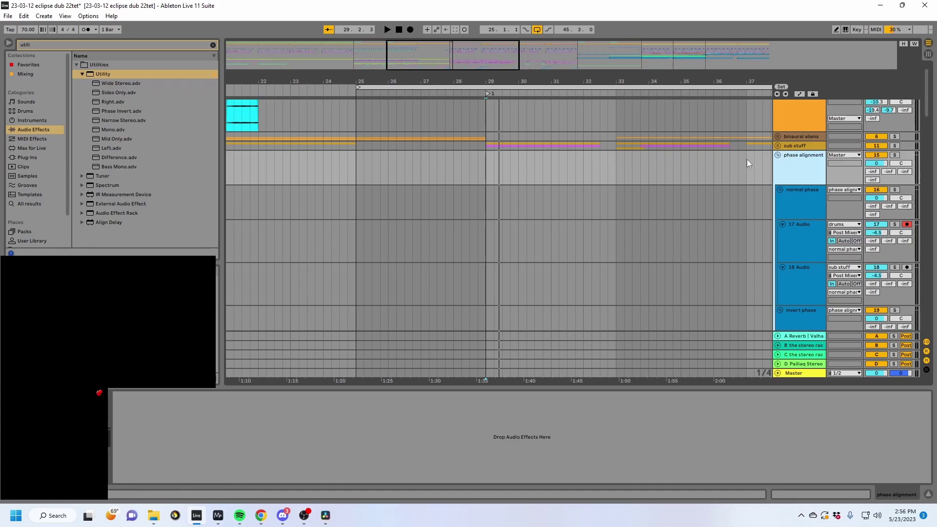
left_click(777, 155)
Inspect the drums and PERC devices, unfold KICKSNARE, and fold its snare subgroup to examine the kick track.
left_click(797, 171)
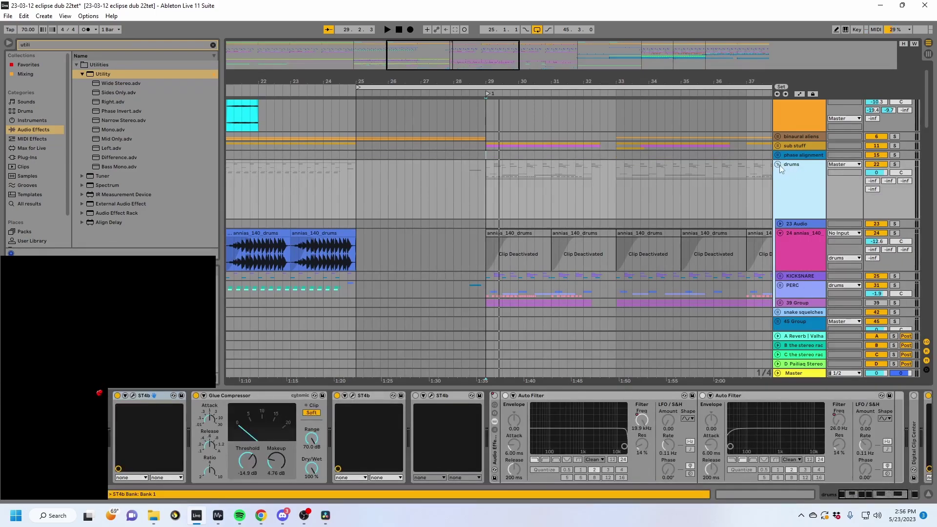
scroll(798, 191, "down", 3)
left_click(856, 215)
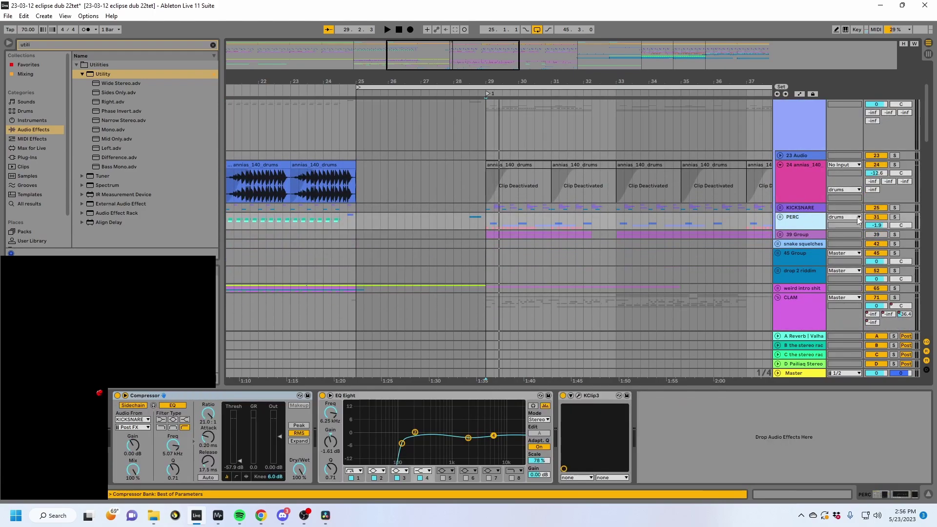
left_click(869, 219)
left_click(781, 208)
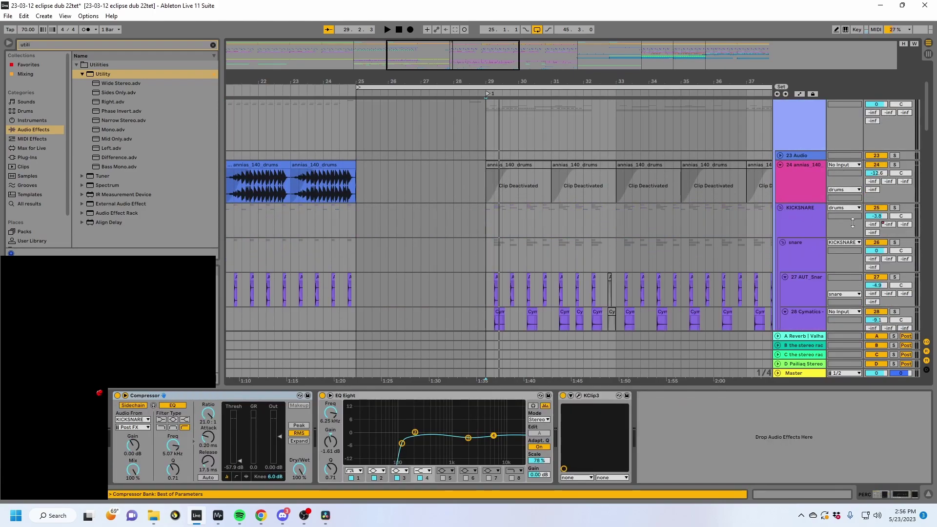
scroll(874, 197, "down", 2)
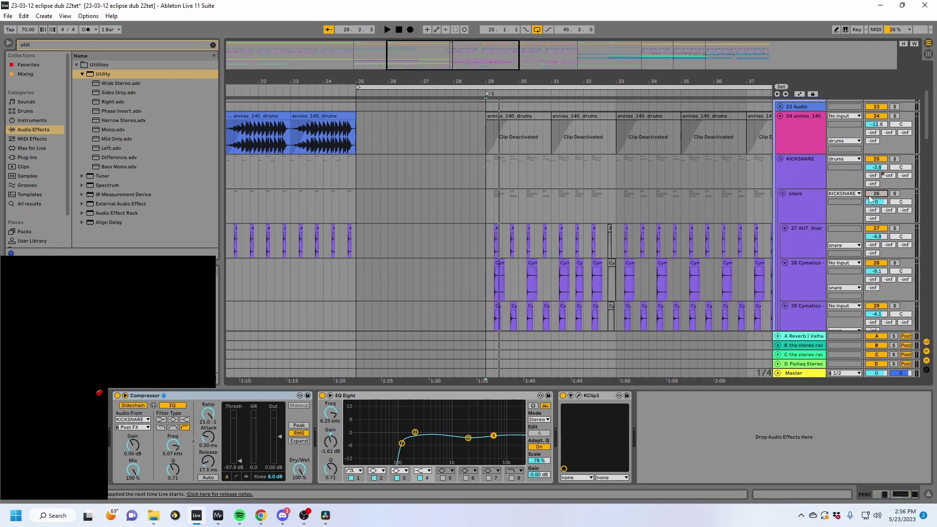
scroll(780, 241, "up", 3)
left_click(782, 271)
scroll(784, 262, "up", 1)
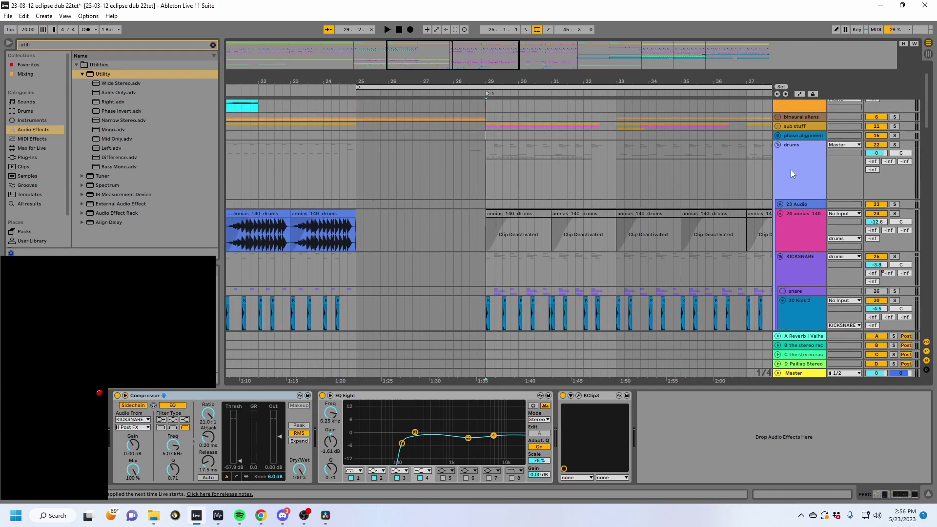
Inspect the drums group's device chain and collapse its two Auto Filter devices.
left_click(789, 171)
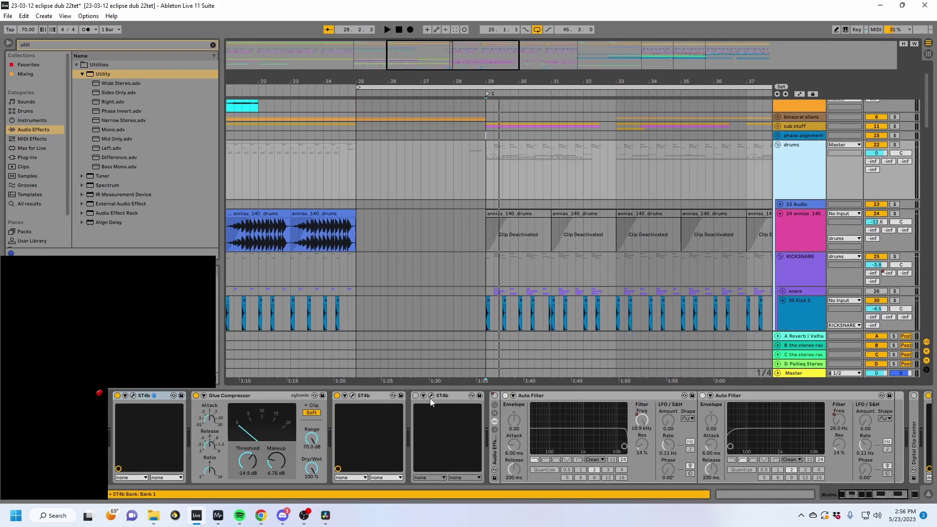
double_click(537, 399)
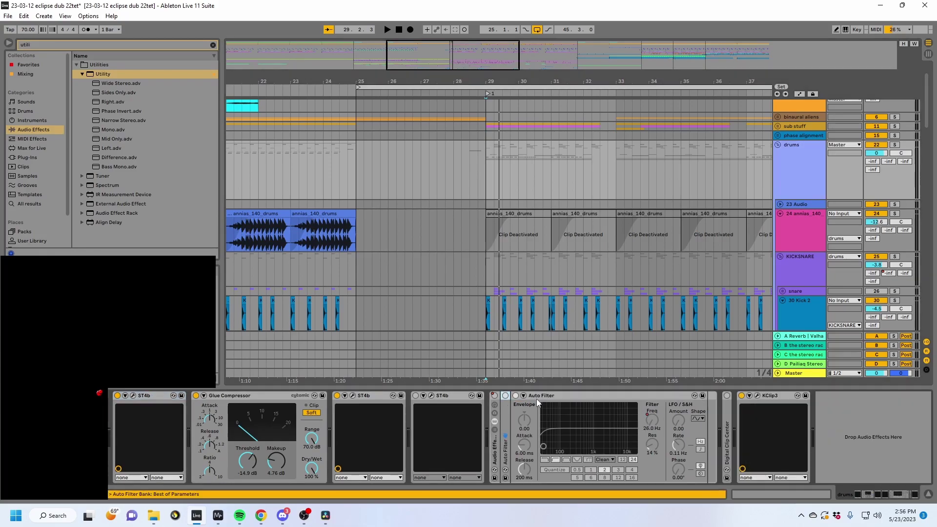
double_click(535, 399)
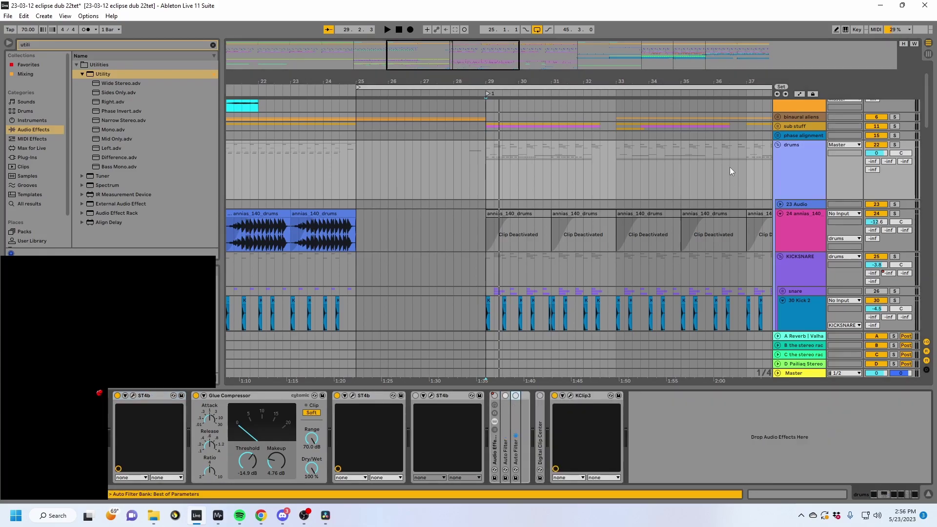
Add two new audio tracks directly below the phase alignment group.
scroll(743, 195, "down", 1)
scroll(743, 192, "up", 5)
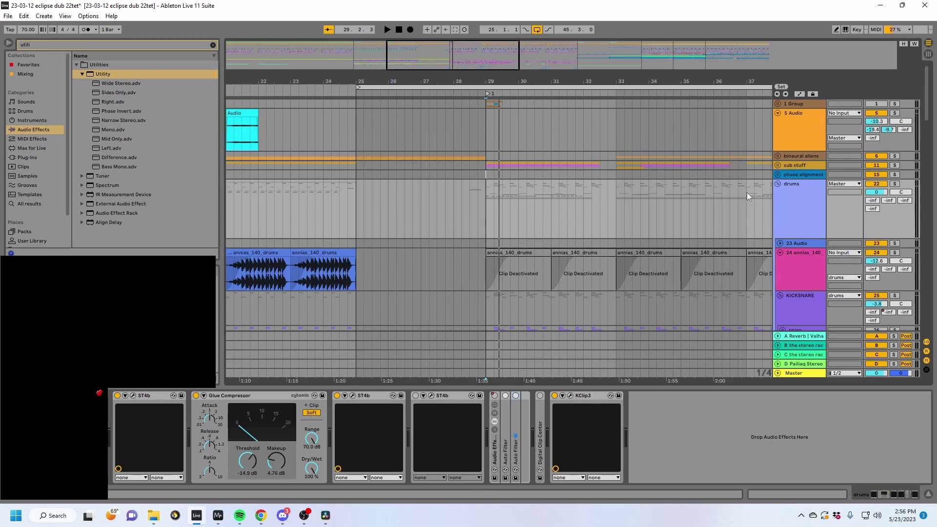
left_click(786, 174)
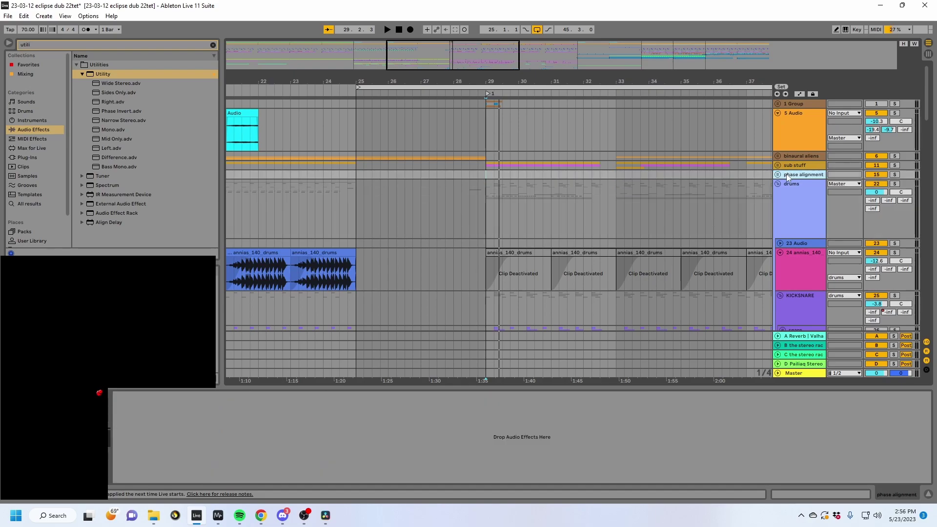
key("ctrl+t")
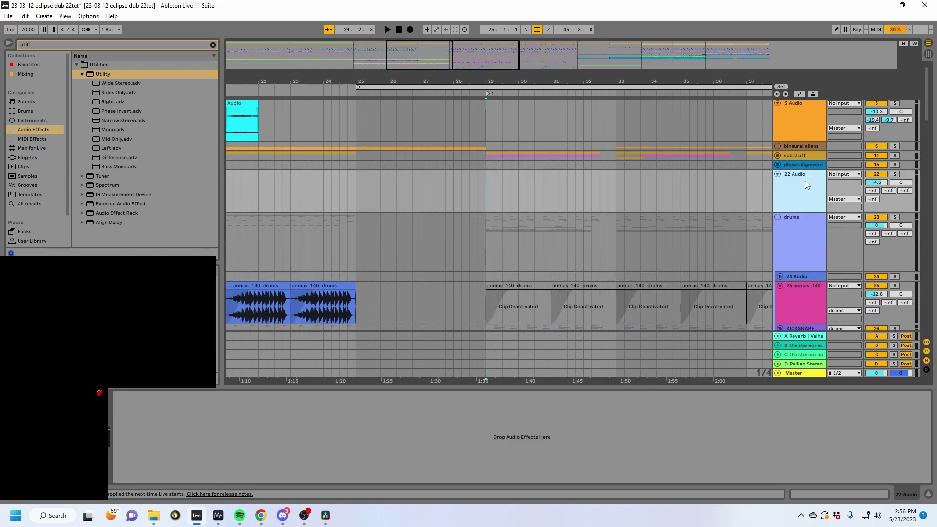
key("ctrl+t")
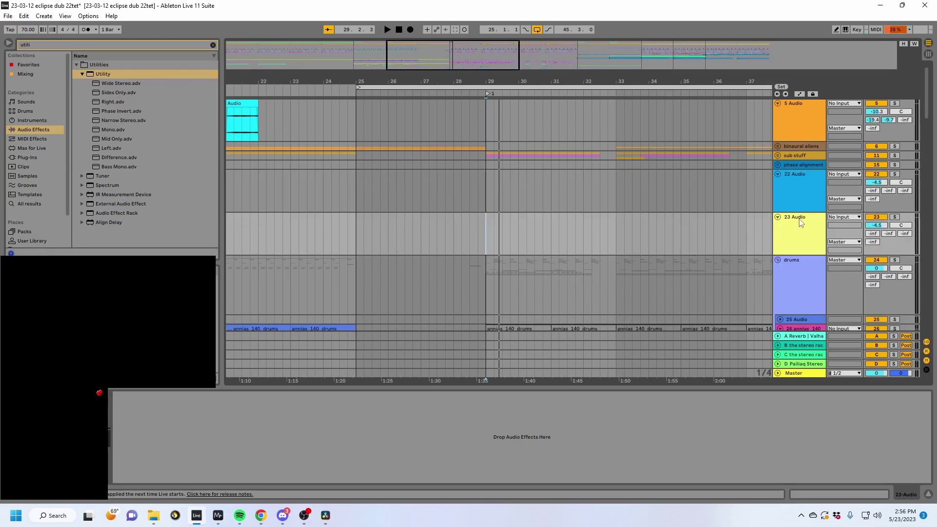
Unfold the phase alignment group and set the input of 22 Audio to normal phase.
left_click(777, 165)
scroll(807, 233, "down", 2)
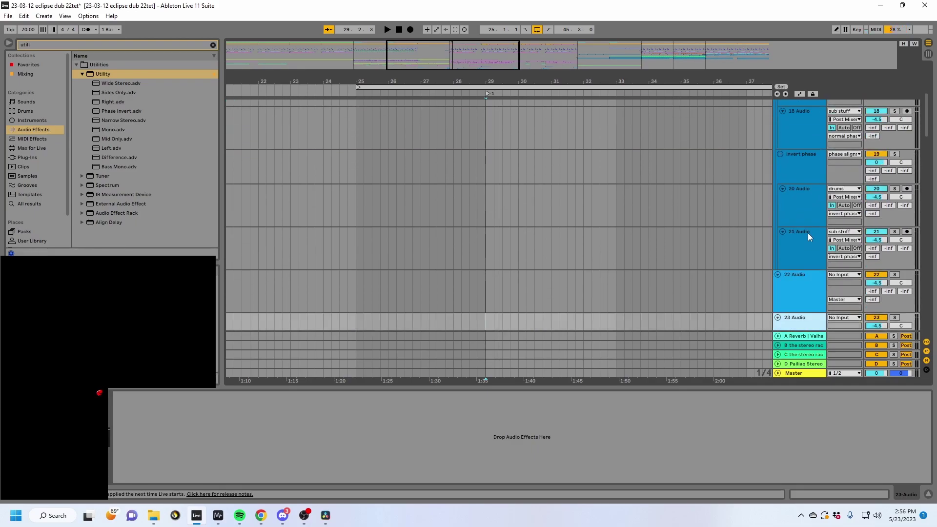
left_click(839, 161)
left_click(832, 147)
left_click(840, 157)
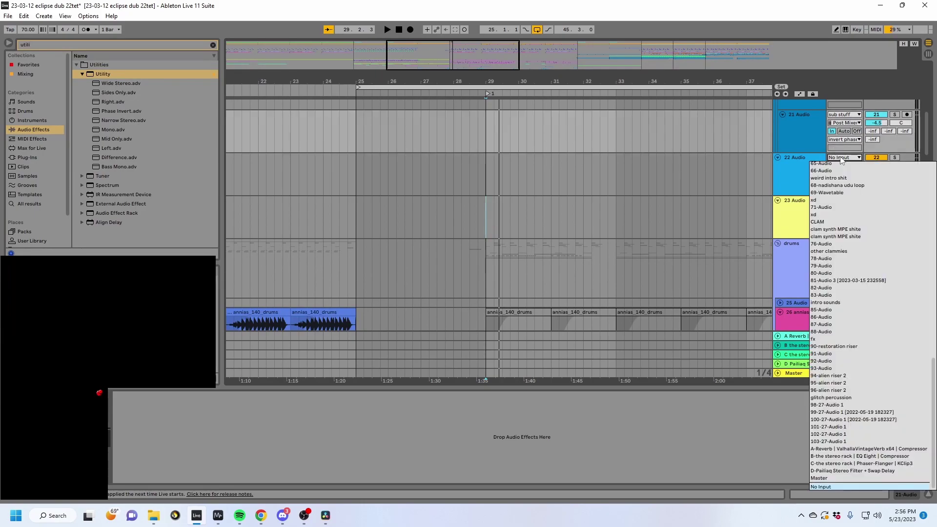
scroll(840, 224, "up", 15)
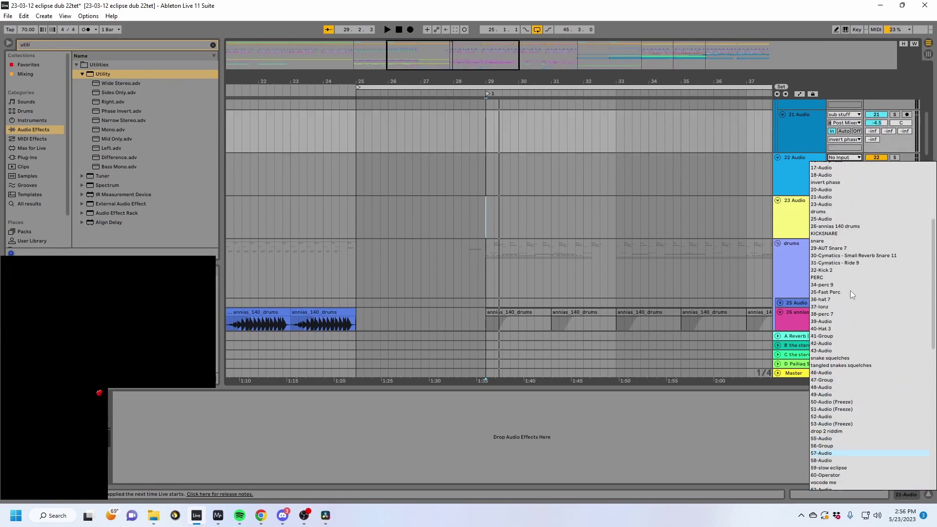
scroll(840, 271, "up", 4)
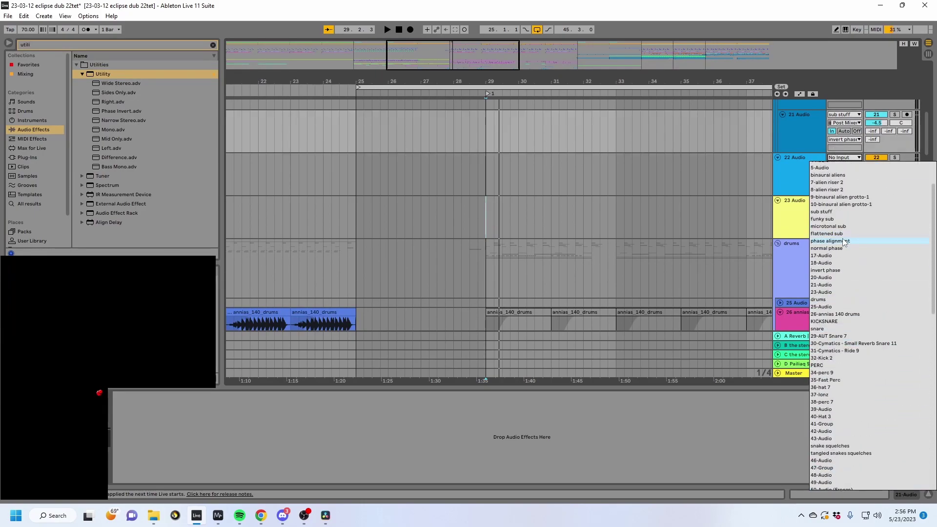
left_click(829, 248)
Set the input of 23 Audio to invert phase and arm that track for recording.
left_click(840, 200)
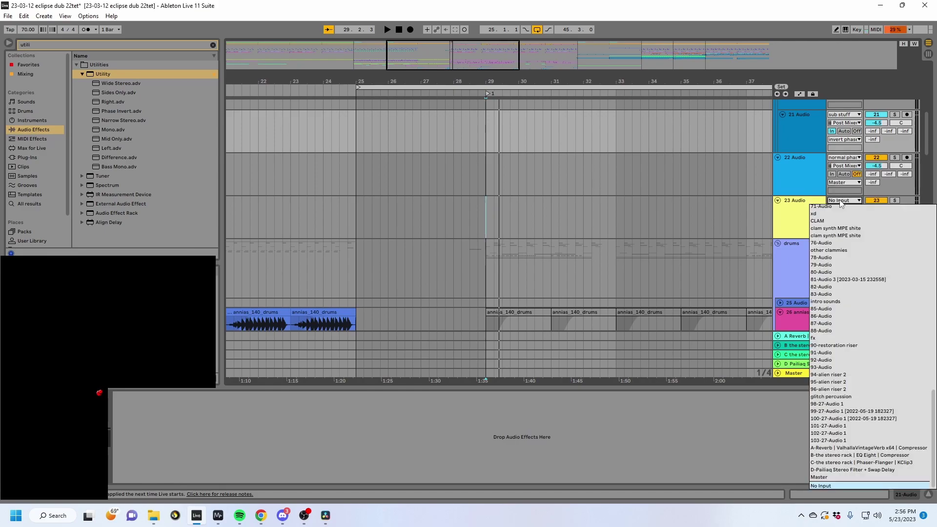
scroll(840, 204, "up", 10)
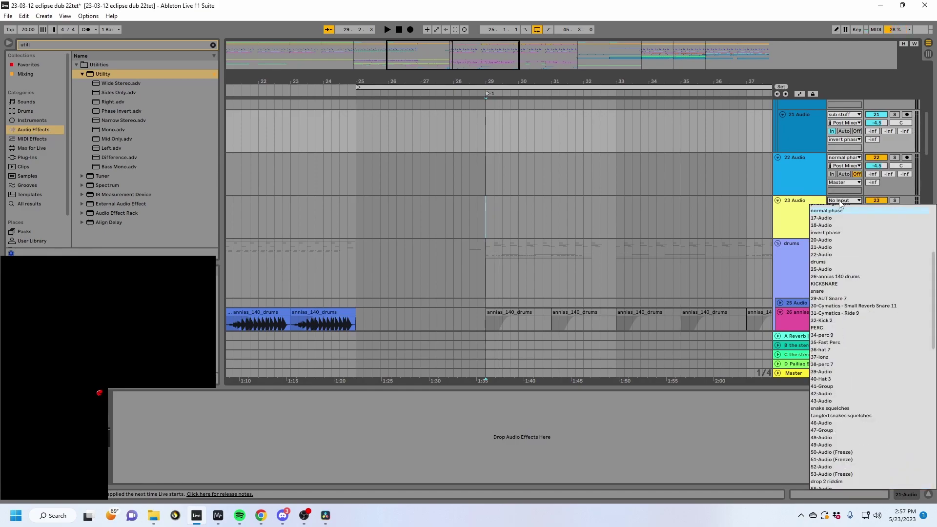
left_click(836, 233)
scroll(836, 231, "up", 1)
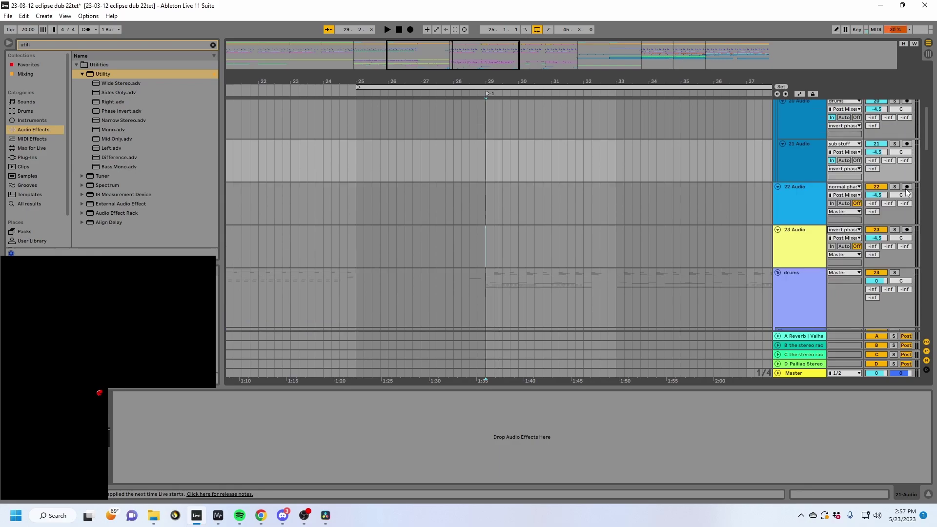
left_click(906, 187)
left_click(907, 228)
Deactivate the phase alignment group so its combined output is muted.
scroll(677, 262, "up", 15)
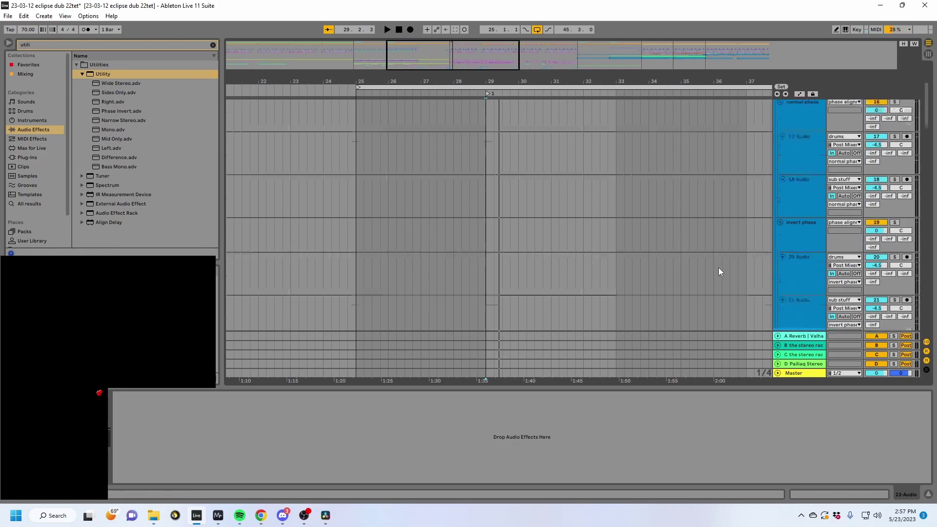
scroll(781, 218, "up", 4)
left_click(807, 217)
scroll(797, 189, "down", 2)
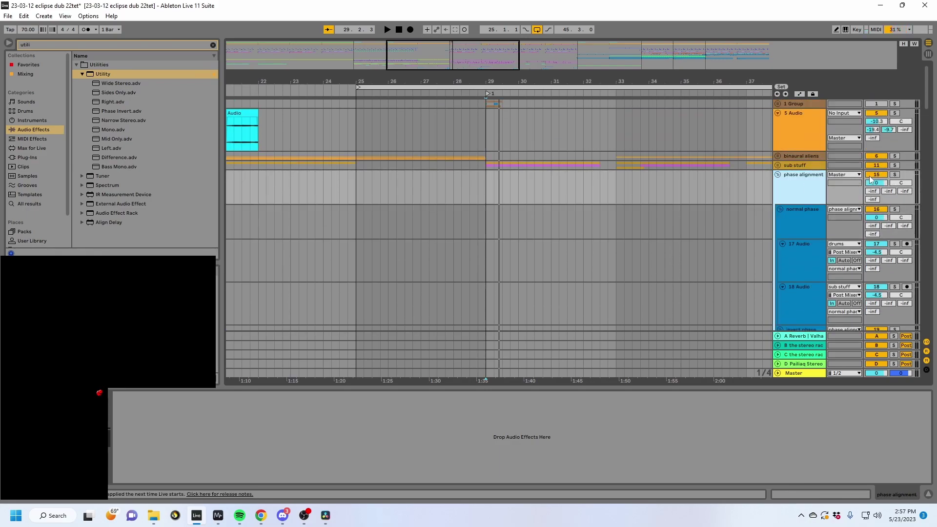
left_click(876, 176)
left_click(792, 188)
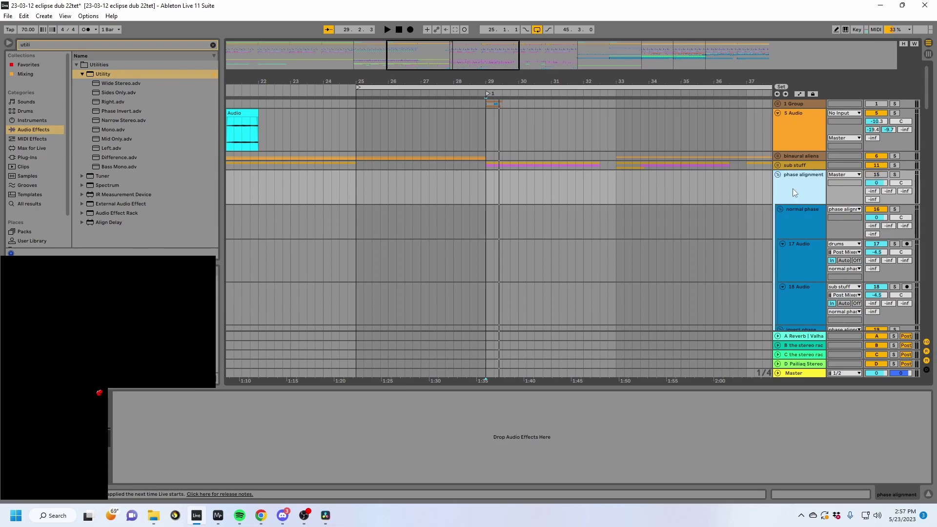
Review how the drums-fed 17 Audio and sub-stuff-fed 18 Audio route through normal phase into the phase alignment group.
scroll(809, 219, "down", 1)
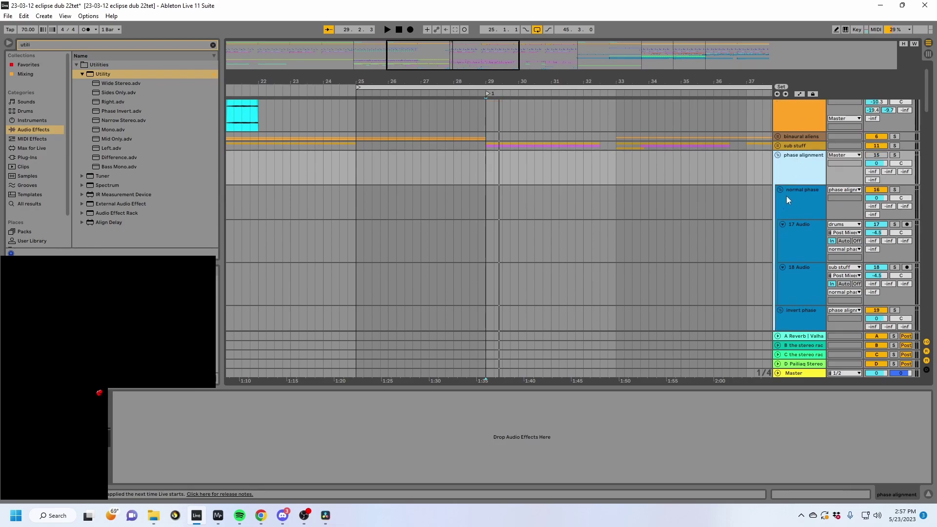
left_click(800, 191)
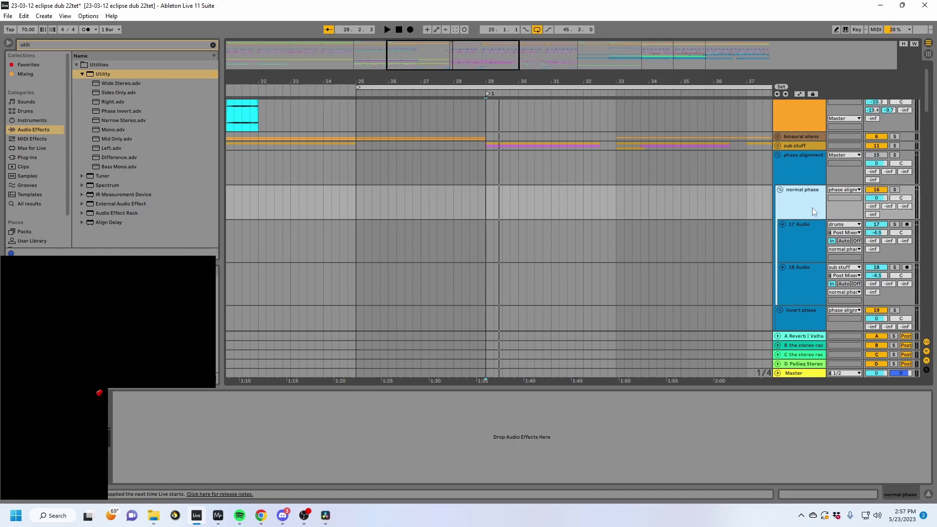
left_click(806, 167)
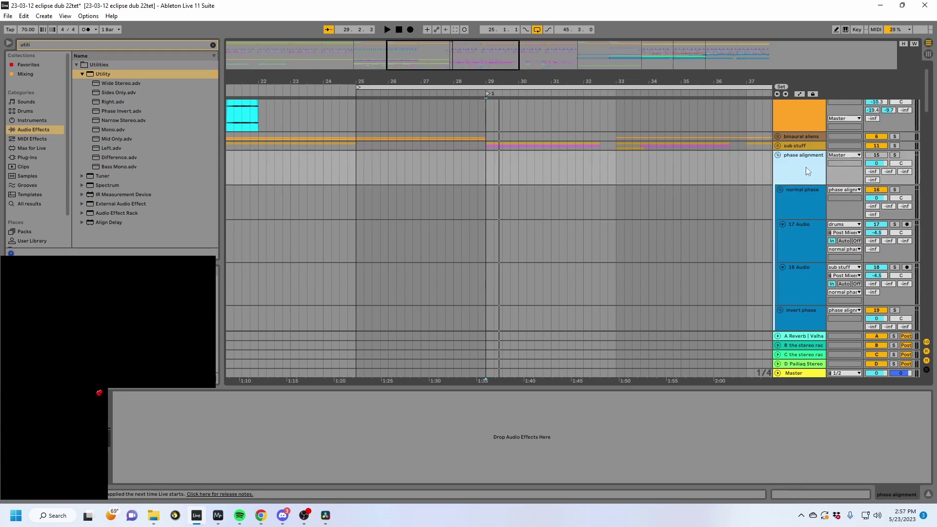
left_click(804, 232)
left_click(795, 279)
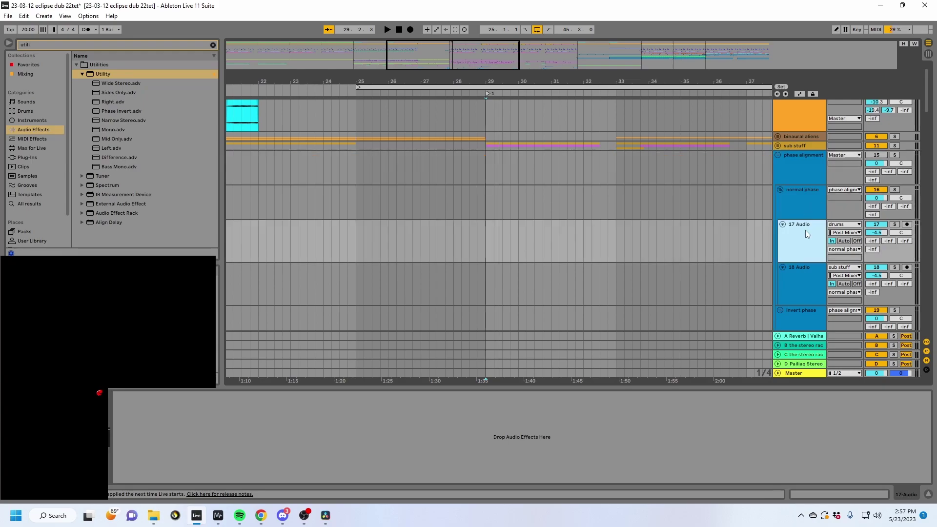
left_click(799, 239)
left_click(801, 288)
left_click(798, 232)
left_click(797, 274)
left_click(794, 226)
left_click(806, 190)
left_click(877, 190)
left_click(872, 190)
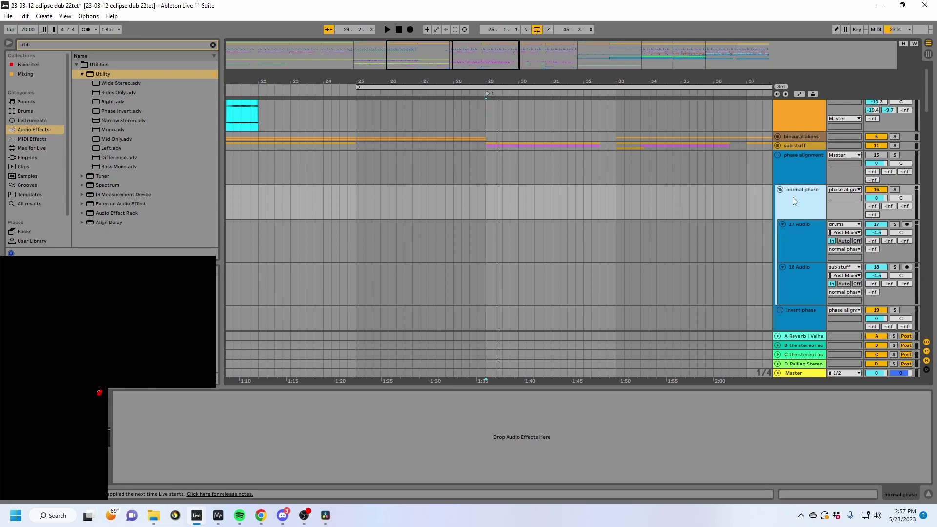
left_click(790, 163)
Arm 22 Audio for recording together with 23 Audio.
scroll(739, 253, "down", 10)
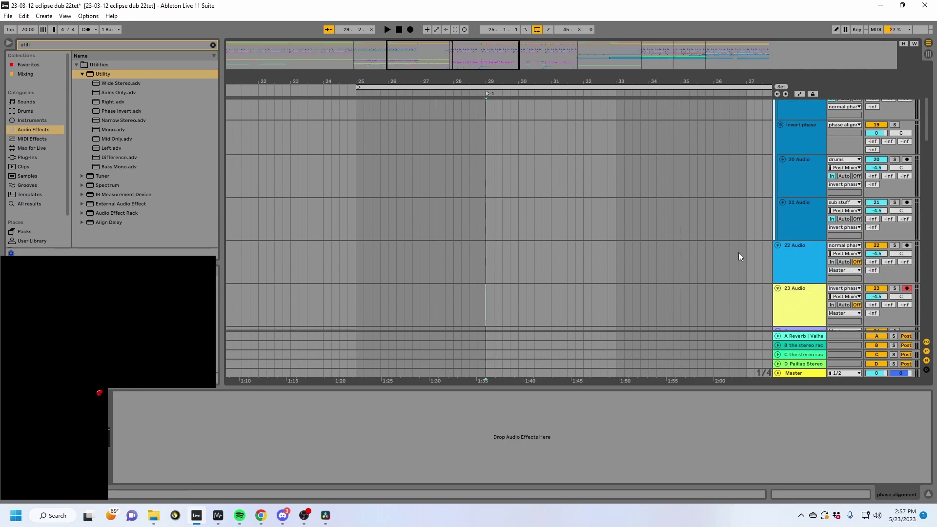
left_click(789, 233)
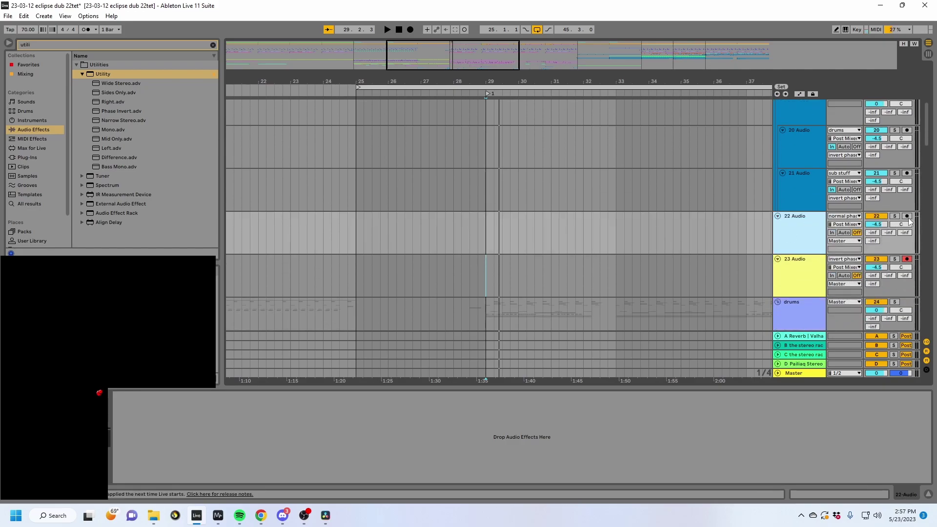
left_click(907, 216)
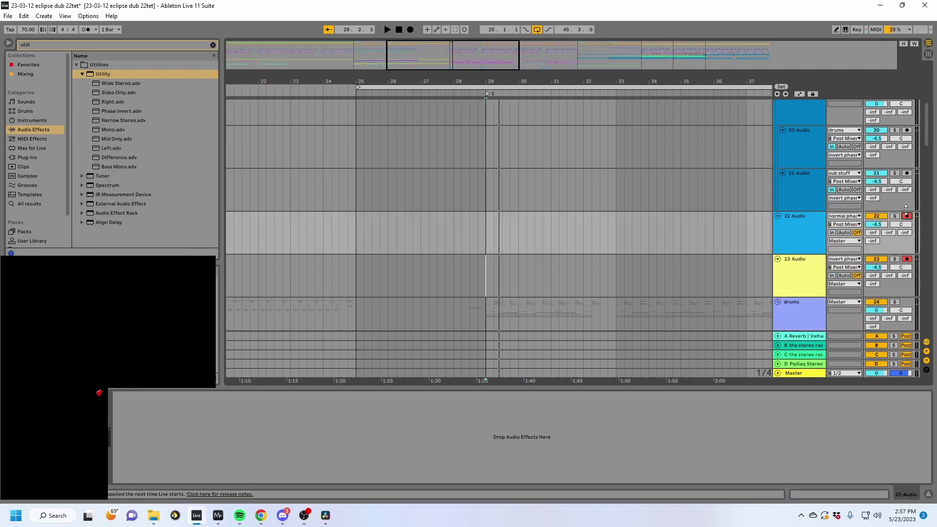
left_click(907, 260)
left_click(907, 263)
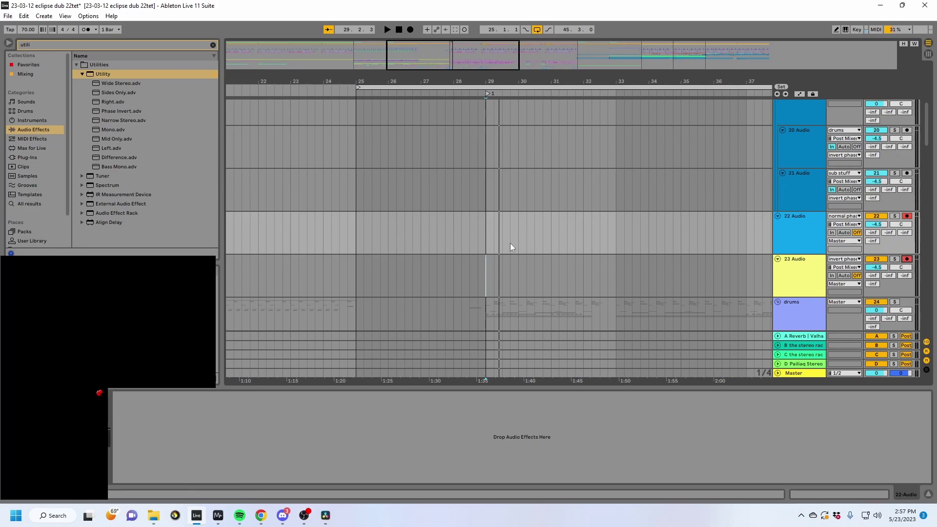
Place the insert marker at bar 29 on 22 Audio and check the inputs of both armed tracks.
left_click(481, 240)
left_click(484, 241)
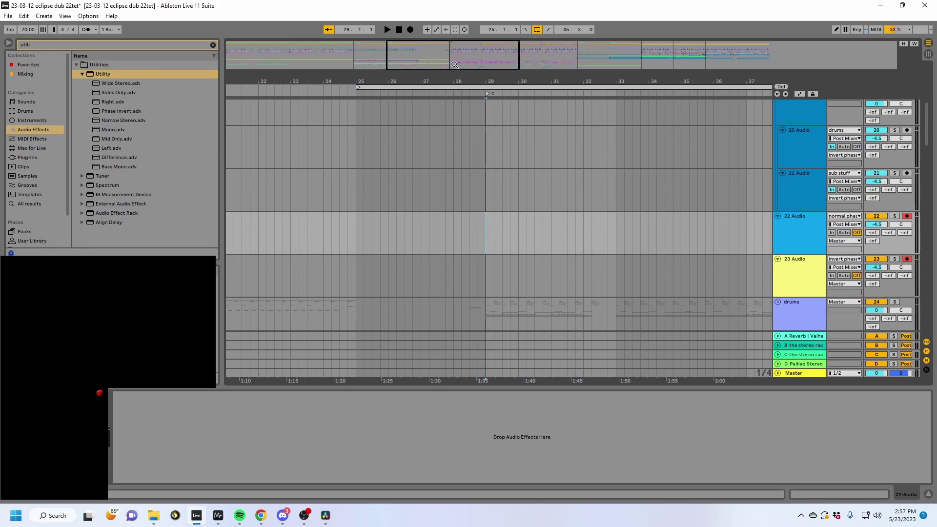
scroll(810, 221, "up", 2)
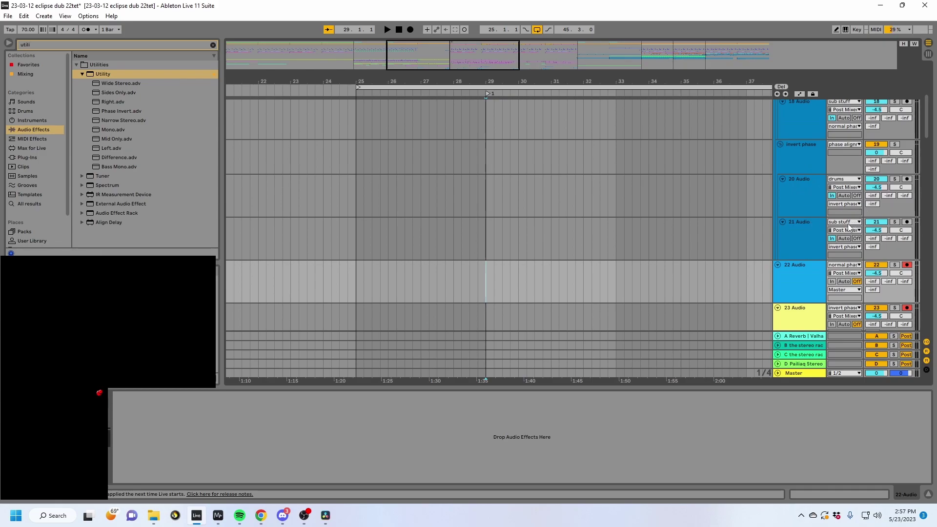
scroll(824, 210, "down", 1)
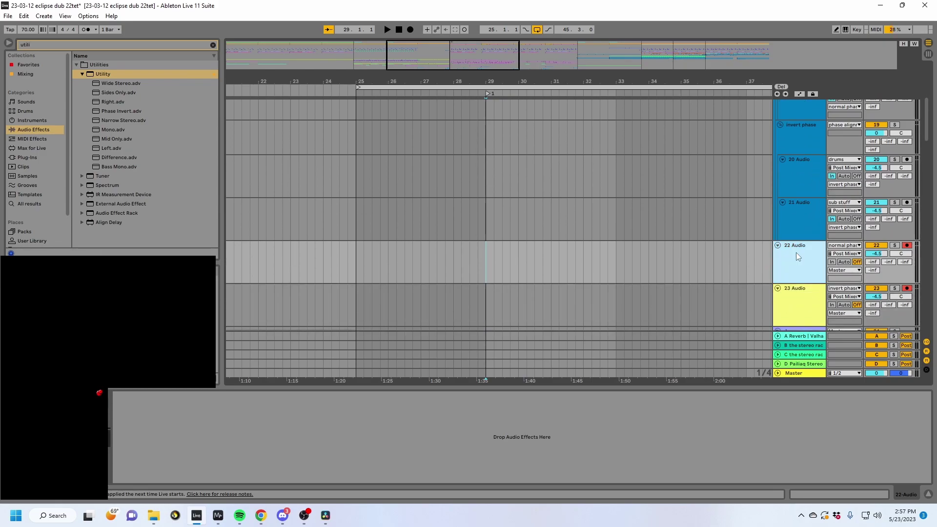
left_click(809, 304)
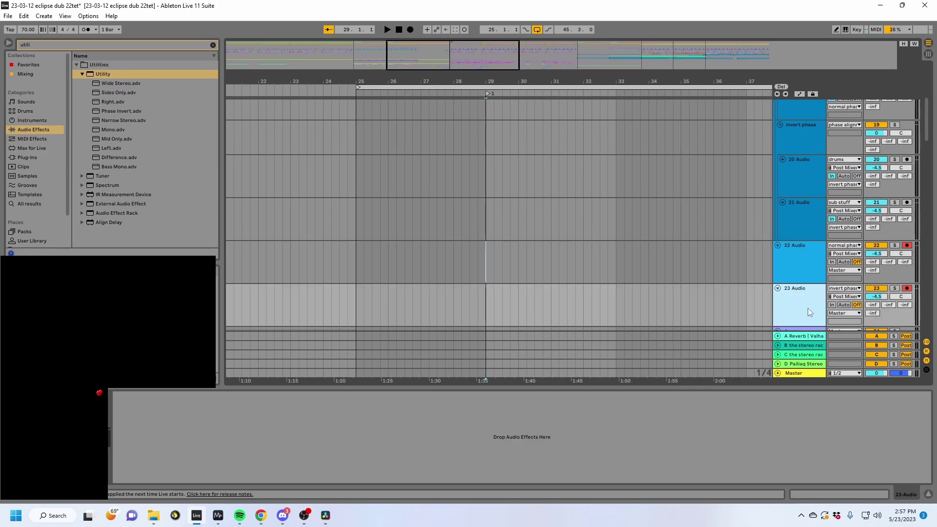
scroll(680, 287, "down", 3)
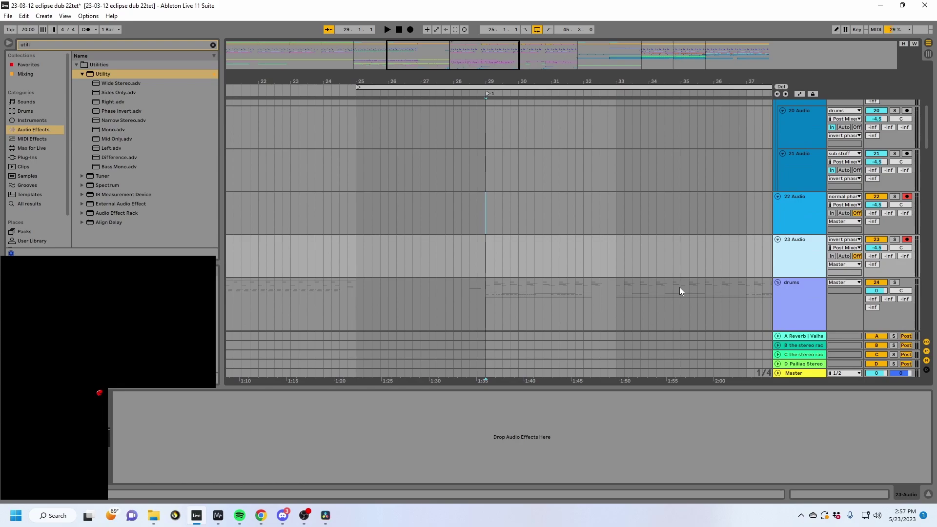
Record both phase versions onto 22 Audio and 23 Audio from bar 29 to bar 37, and adjust the end of the 22 Audio clip.
left_click_drag(502, 81, 457, 144)
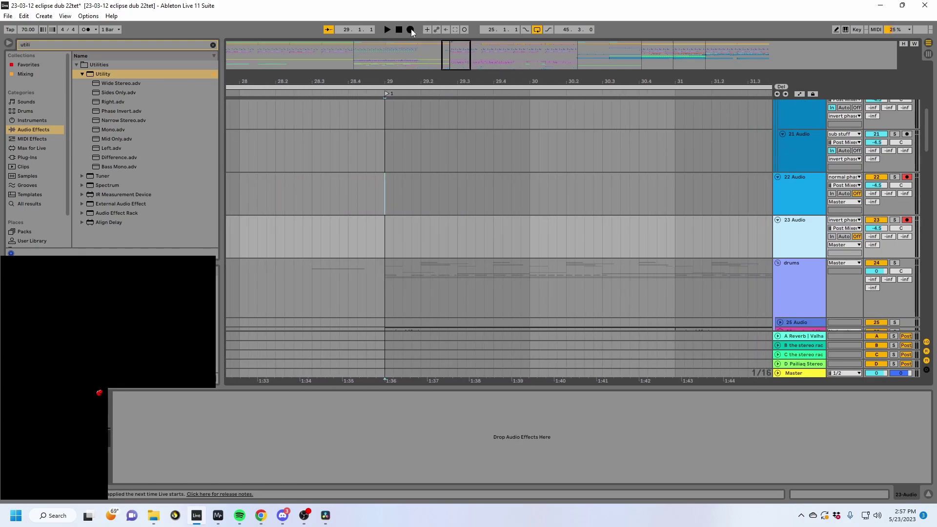
left_click(411, 29)
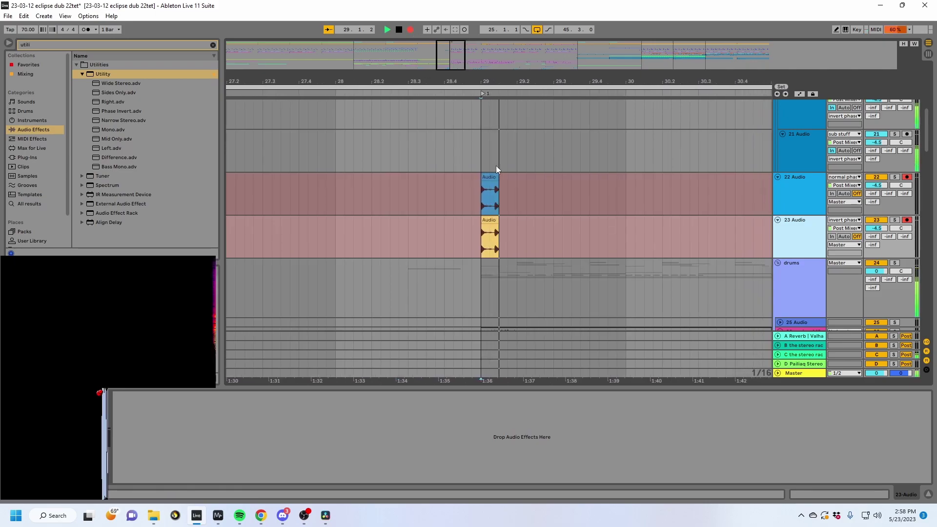
left_click_drag(456, 82, 362, 47)
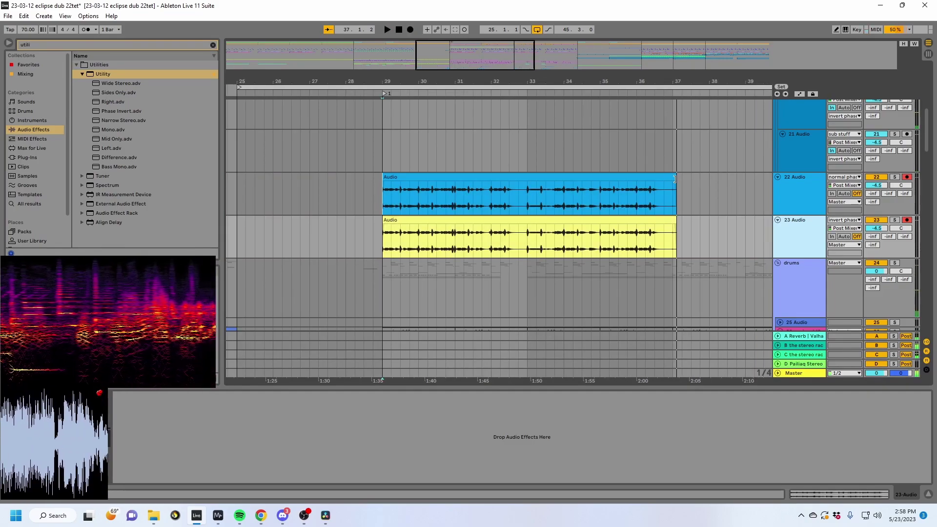
left_click_drag(675, 180, 678, 181)
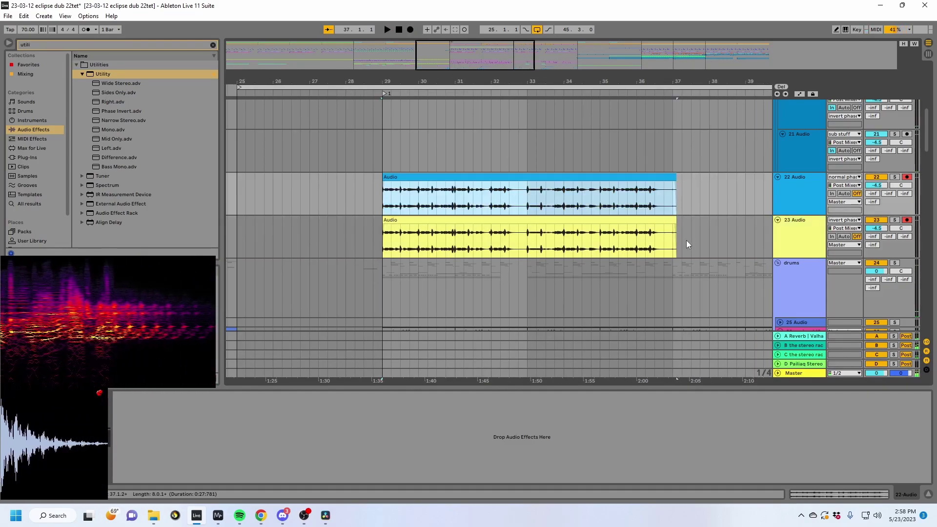
Select both recorded clips on 22 Audio and 23 Audio and set their gain to 7.06 dB.
left_click_drag(686, 240, 385, 203)
left_click(794, 497)
left_click_drag(261, 427, 261, 423)
left_click_drag(383, 80, 379, 161)
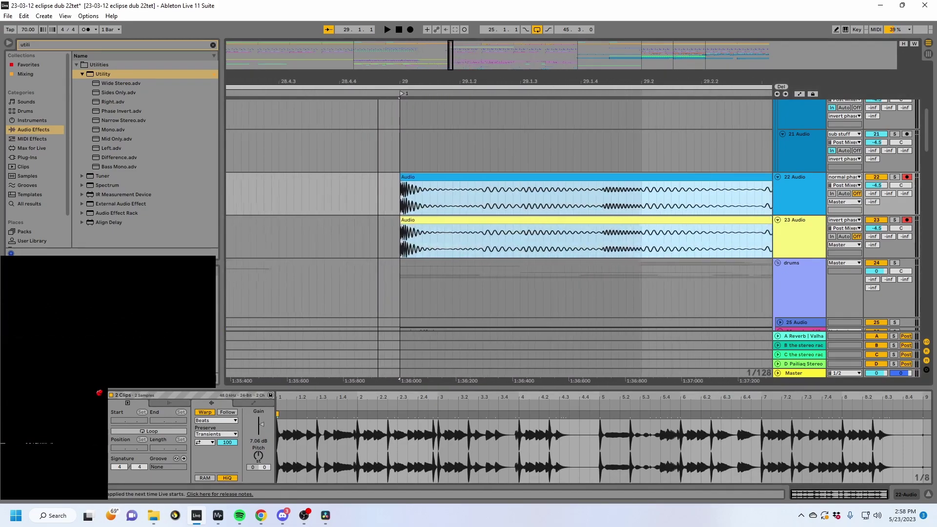
Move the inverted phase recording track above the normal phase recording track.
scroll(807, 244, "down", 1)
left_click(808, 244)
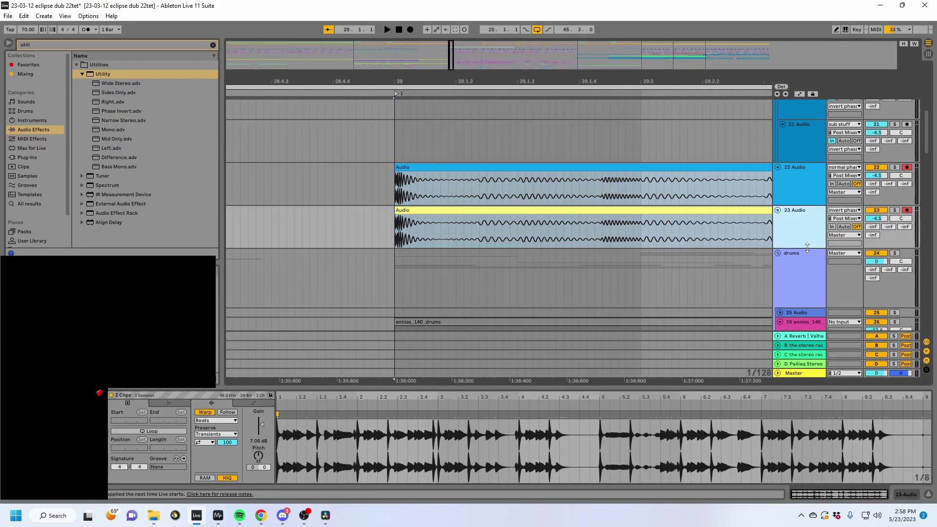
left_click(901, 494)
left_click_drag(799, 223, 808, 188)
Add a Utility with left and right phase inverted to 23 Audio, and deactivate the device with automation lanes shown.
left_click_drag(103, 74, 801, 230)
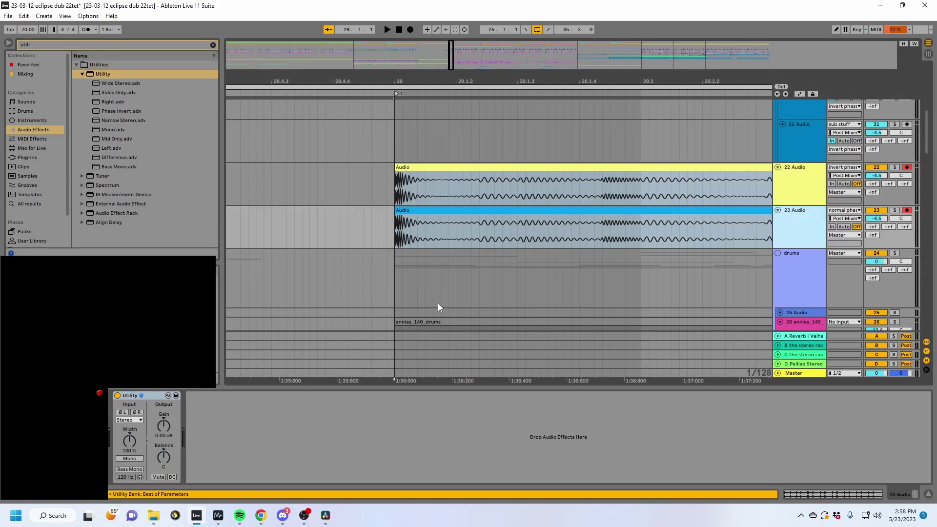
left_click(123, 412)
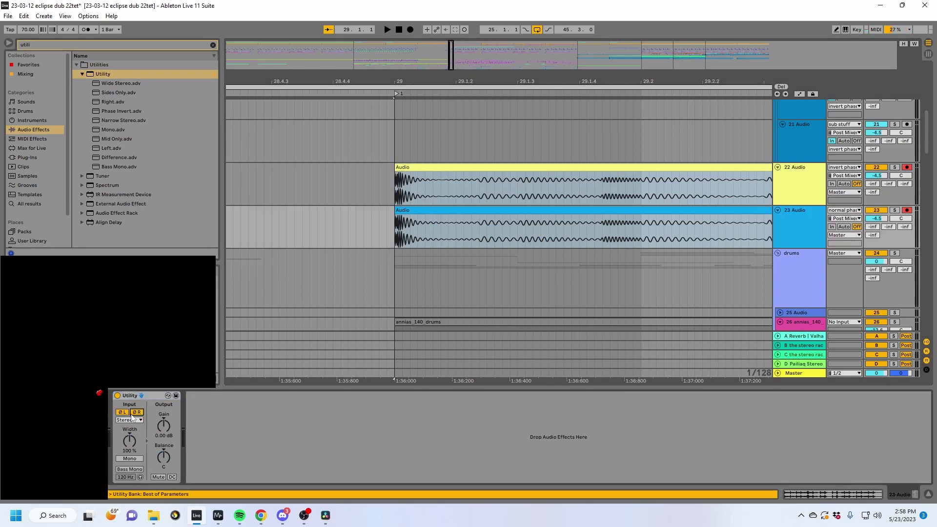
left_click(117, 396)
key("a")
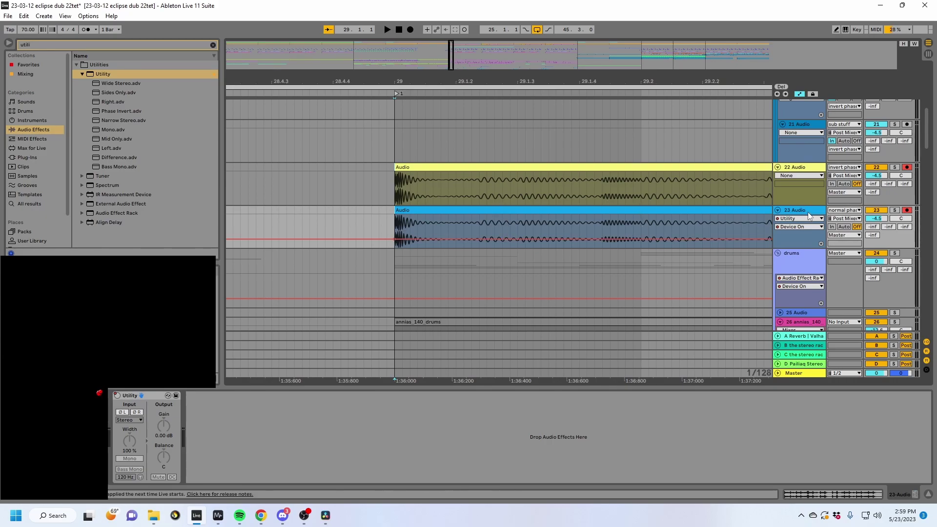
Enable Draw Mode and compare the waveforms of the inverted and normal phase clips from bar 29 to bar 30.
left_click_drag(413, 81, 413, 112)
left_click_drag(448, 184, 514, 195)
key("b")
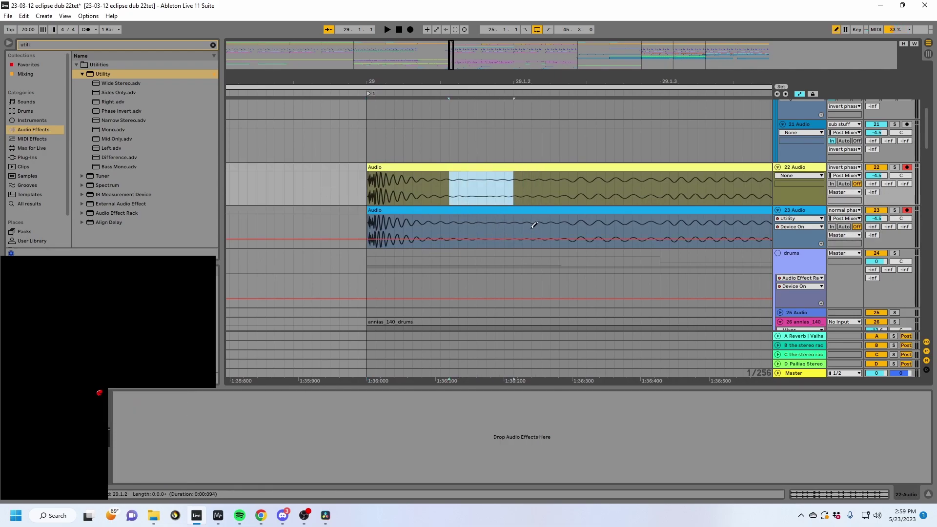
left_click_drag(554, 83, 171, 59)
mouse_move(667, 83)
left_mouse_down()
mouse_move(522, 84)
mouse_move(476, 132)
mouse_move(405, 112)
left_mouse_up()
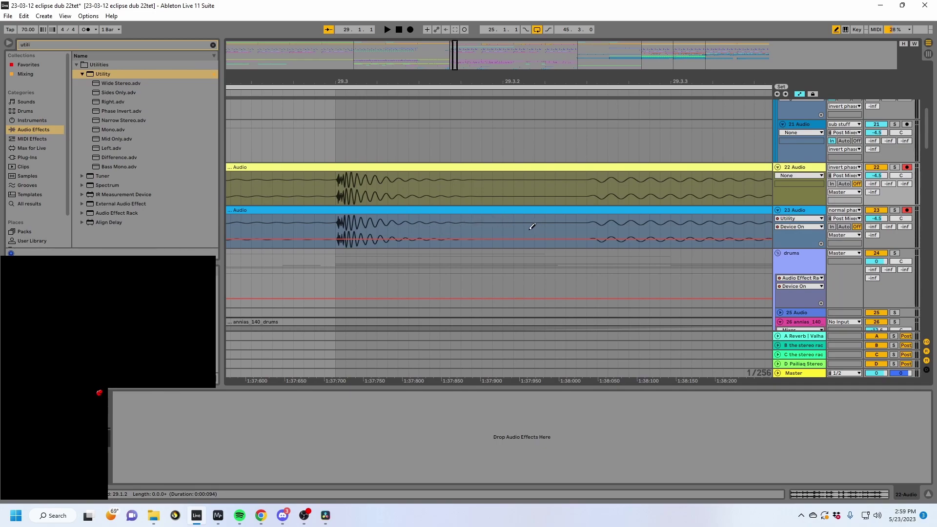
mouse_move(646, 79)
left_mouse_down()
mouse_move(10, 60)
mouse_move(598, 79)
mouse_move(579, 110)
mouse_move(536, 117)
mouse_move(505, 92)
left_mouse_up()
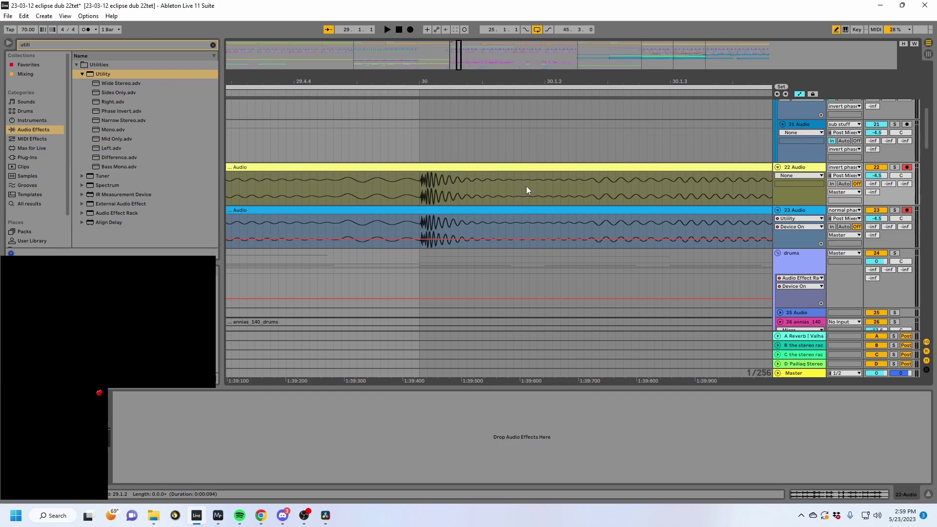
Select the clips on 22 Audio and 23 Audio with automation hidden and set their gain to 17.8 dB.
left_click(510, 210, "shift")
left_click(496, 166, "shift")
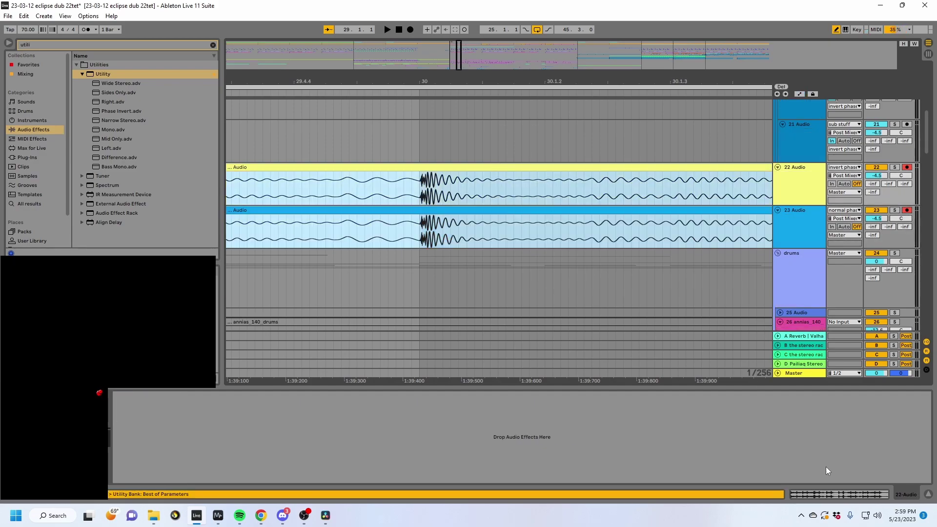
key("shift+Tab")
left_click_drag(264, 425, 264, 402)
left_click(546, 245)
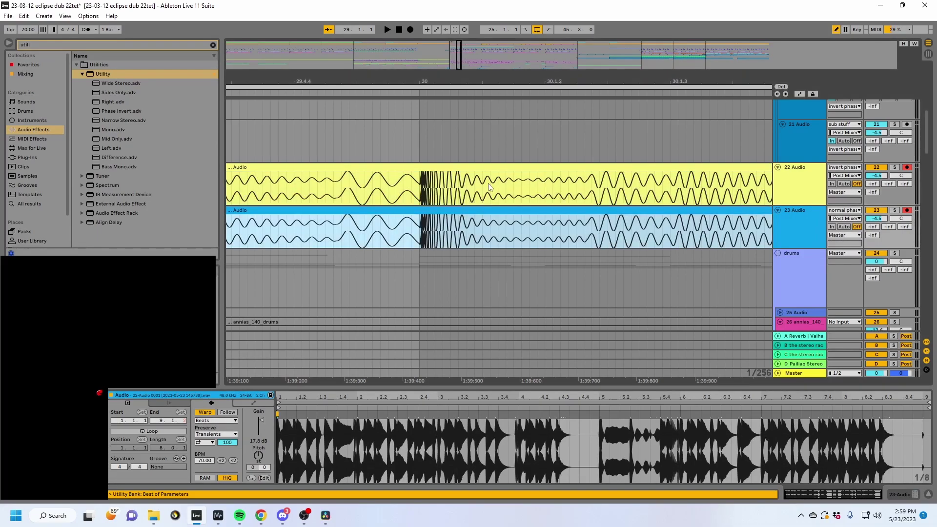
Compare the same stretch after the bar 30 kick in both clips, and show the automation lanes again.
left_click_drag(506, 193, 531, 193)
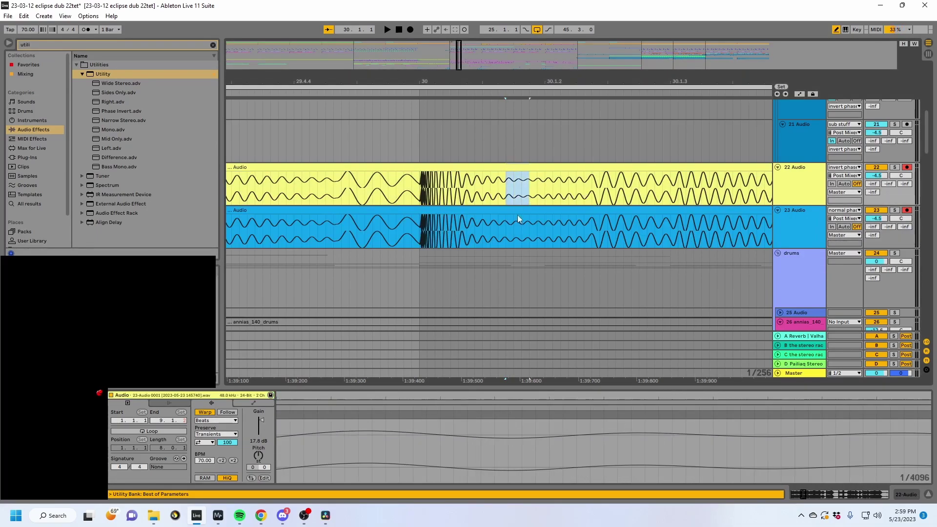
left_click_drag(499, 228, 548, 230)
key("Up")
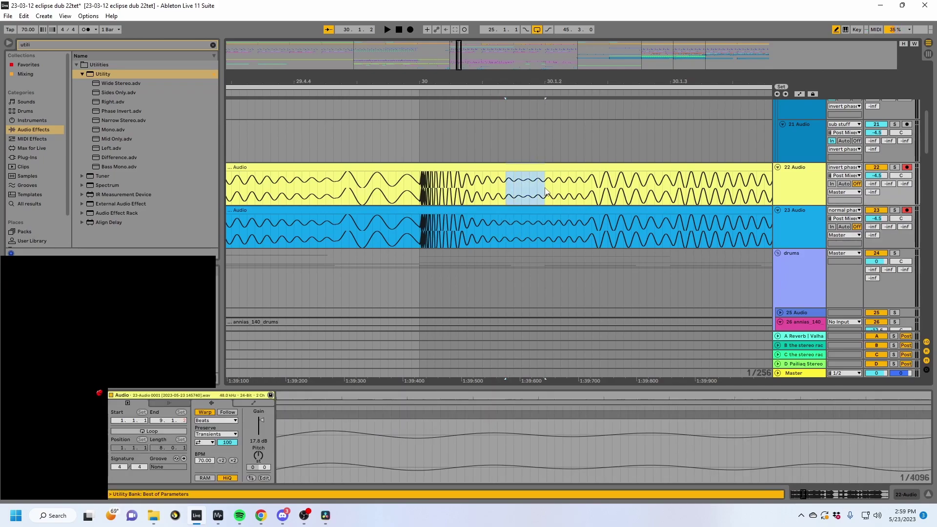
left_click(520, 214)
key("a")
Draw Utility Device On automation on 23 Audio over the kick at bar 31.
left_click_drag(659, 81, 216, 78)
left_click_drag(700, 81, 457, 83)
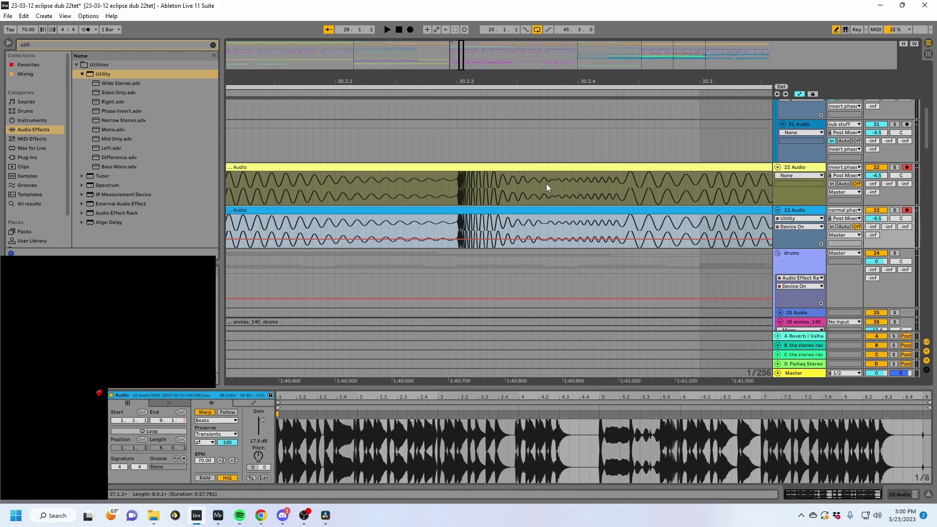
left_click_drag(589, 81, 384, 77)
left_click_drag(658, 78, 393, 79)
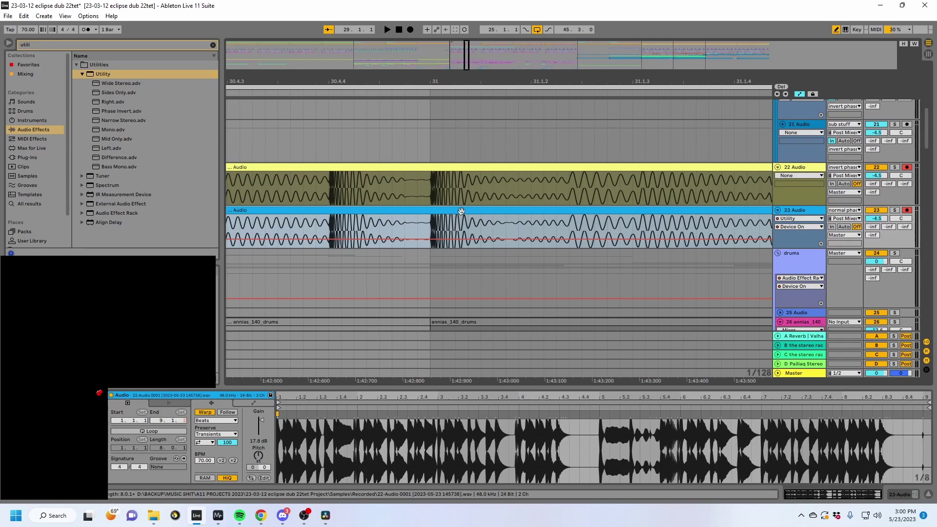
left_click_drag(467, 210, 616, 213)
Draw Utility Device On automation on 23 Audio from the kick at 32.2.3 to just before 32.3.
left_click_drag(640, 78, 146, 78)
left_click_drag(432, 81, 339, 102)
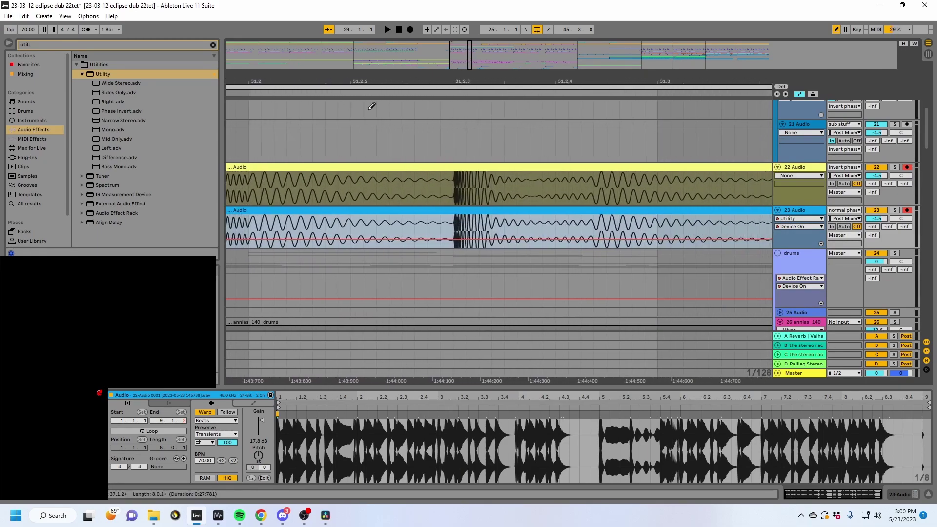
left_click_drag(545, 81, 0, 76)
left_click_drag(771, 81, 479, 80)
left_click_drag(672, 82, 91, 81)
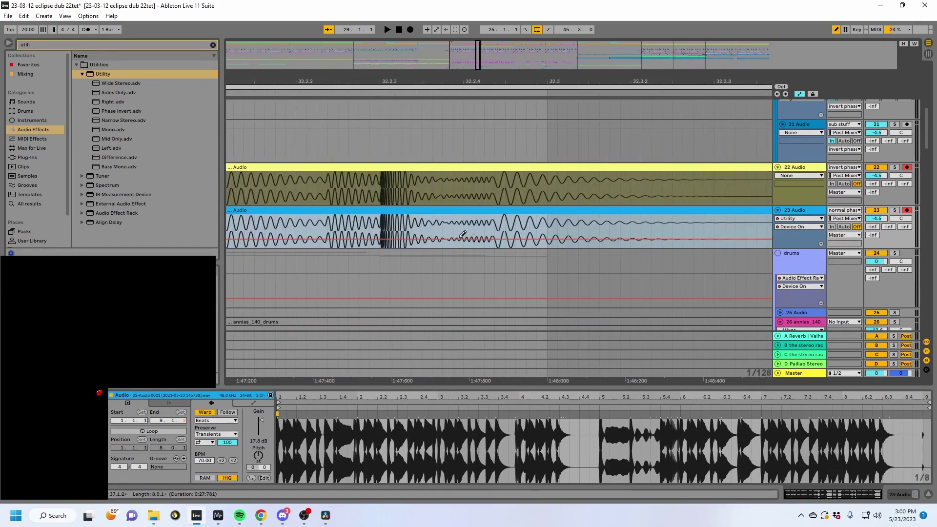
left_click_drag(400, 224, 529, 224)
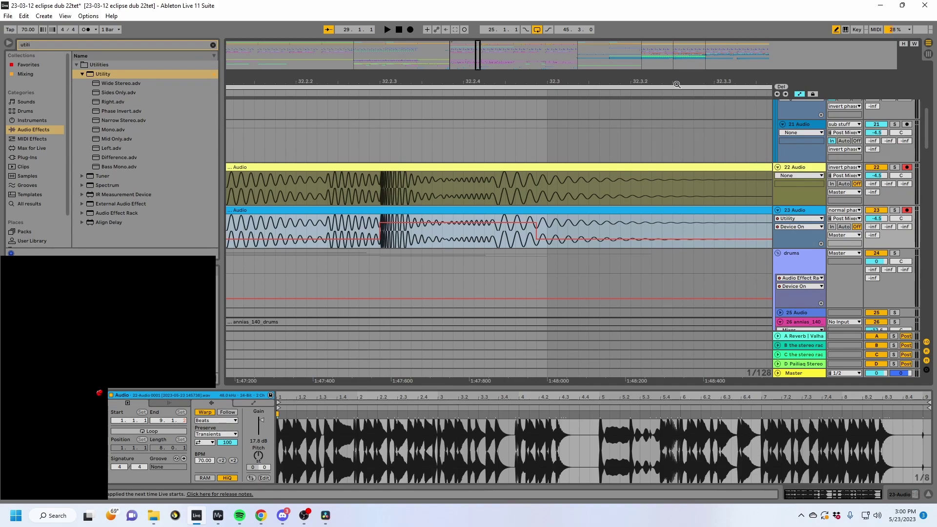
Draw Utility Device On automation on 23 Audio from the kick at 33.2.3 to shortly before 33.3.
scroll(677, 84, "right", 5)
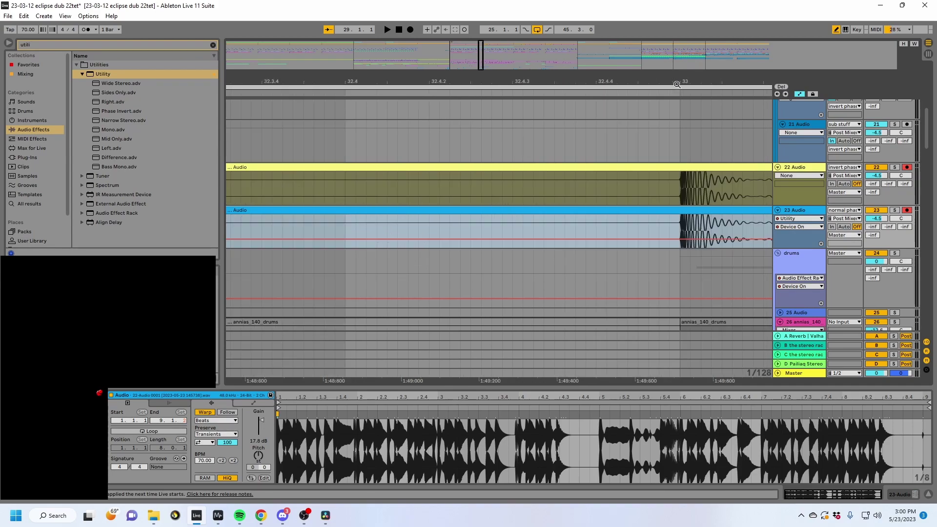
scroll(677, 85, "right", 6)
scroll(677, 84, "left", 15)
scroll(677, 85, "right", 15)
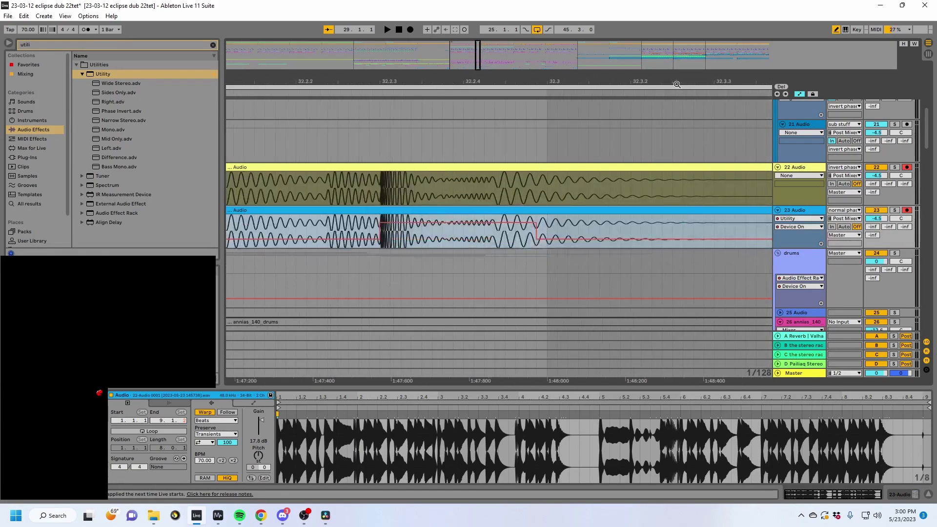
scroll(677, 84, "left", 6)
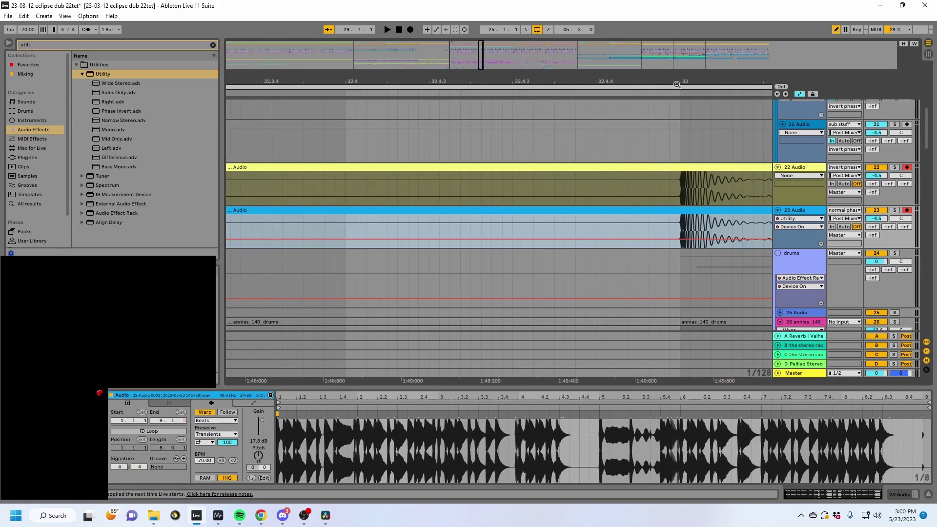
left_click_drag(703, 73, 523, 85)
scroll(427, 207, "right", 2)
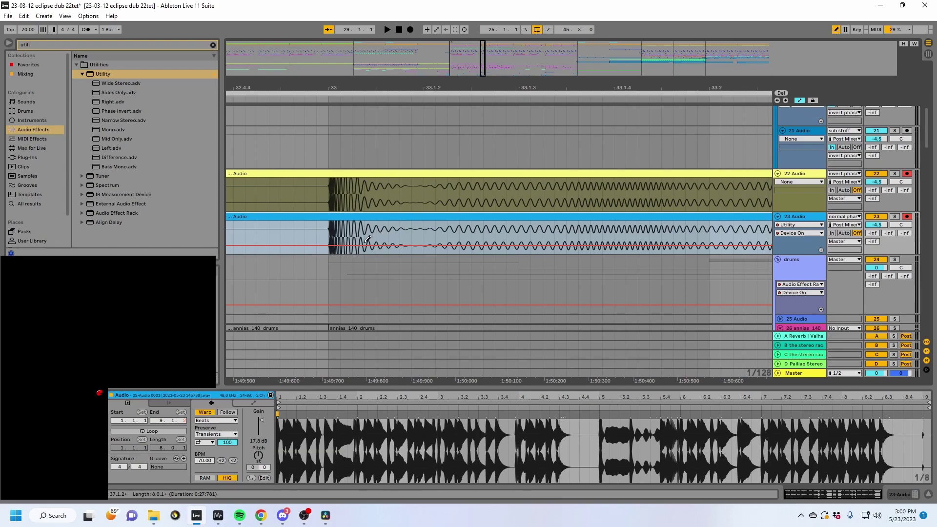
scroll(575, 104, "right", 5)
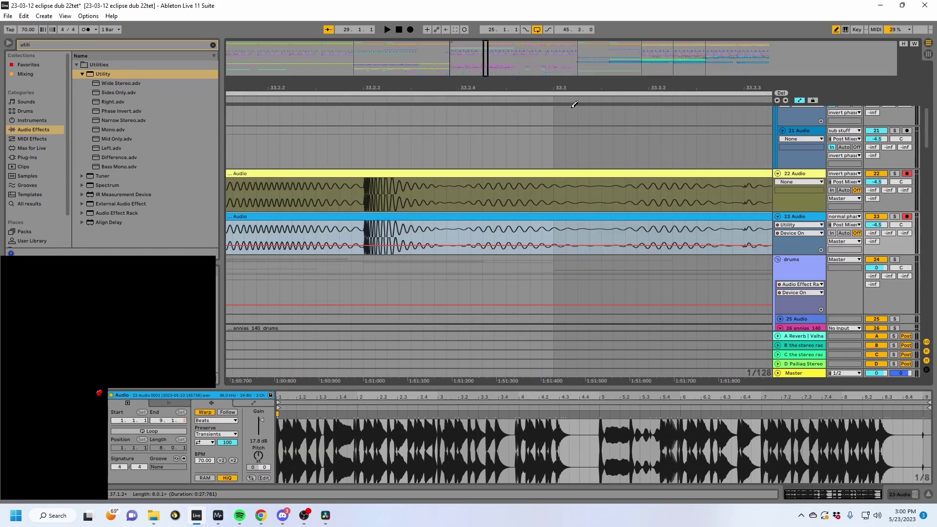
left_click_drag(374, 223, 514, 225)
Draw Utility Device On automation on 23 Audio over the kick at 34.2.3.
scroll(516, 223, "left", 5)
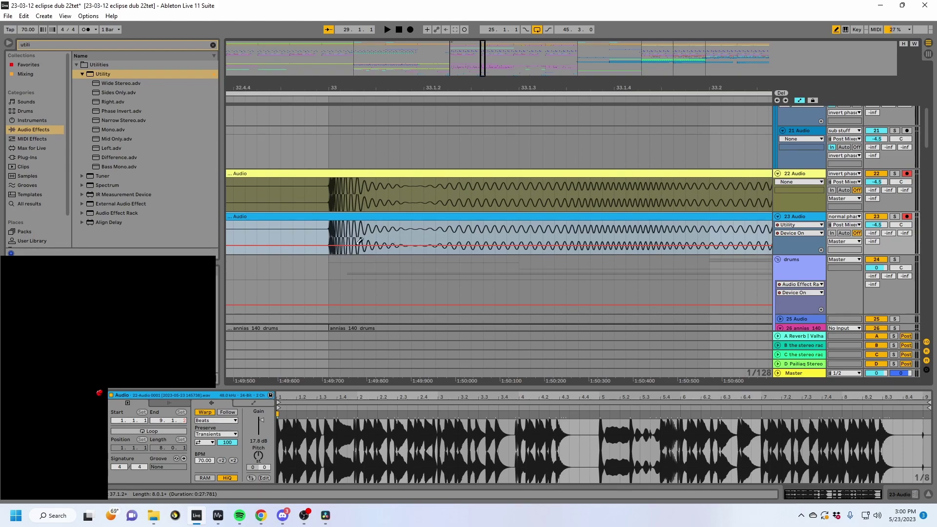
scroll(427, 225, "left", 5)
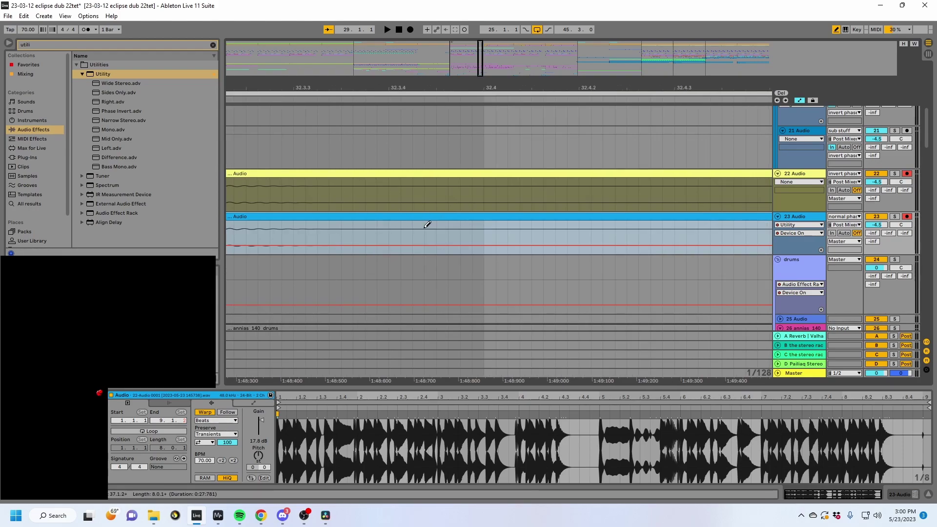
scroll(427, 225, "right", 5)
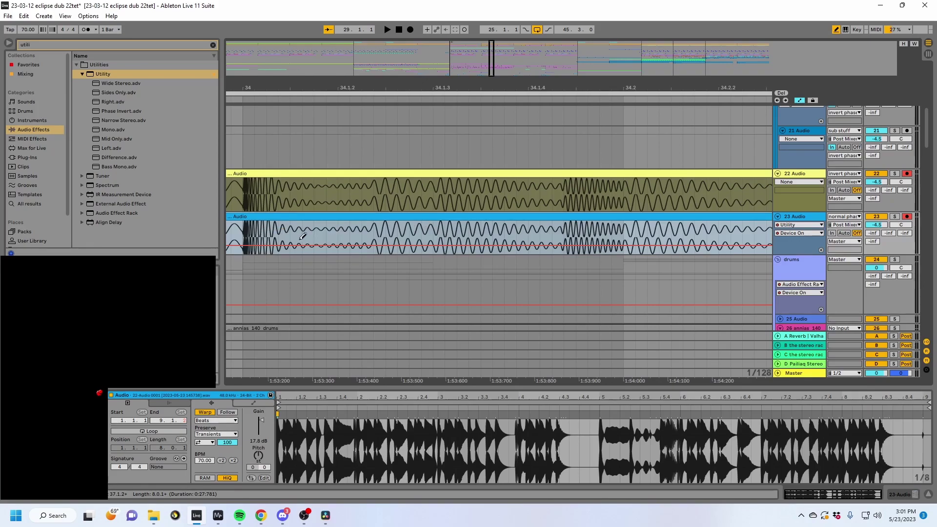
scroll(284, 239, "right", 5)
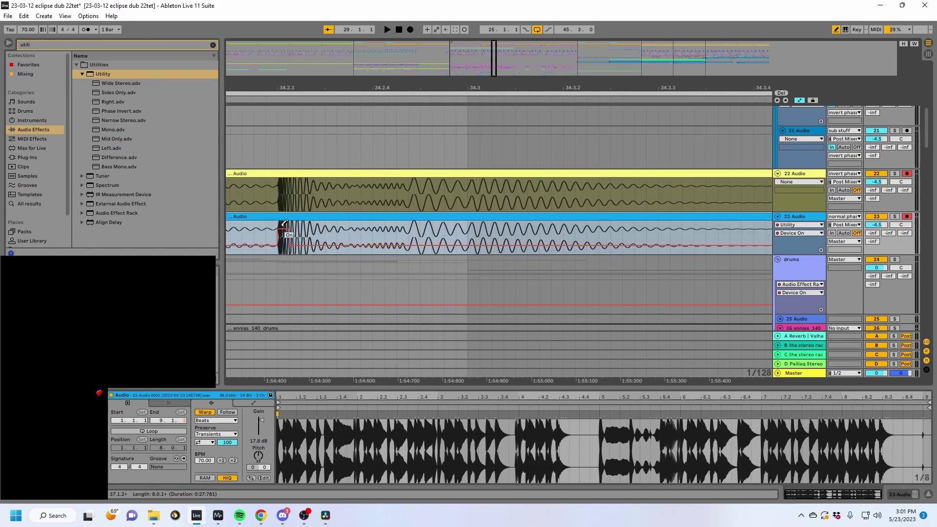
Draw Utility Device On automation on 23 Audio from the kick at about 35.2.3 to shortly before 35.3.
scroll(404, 222, "right", 5)
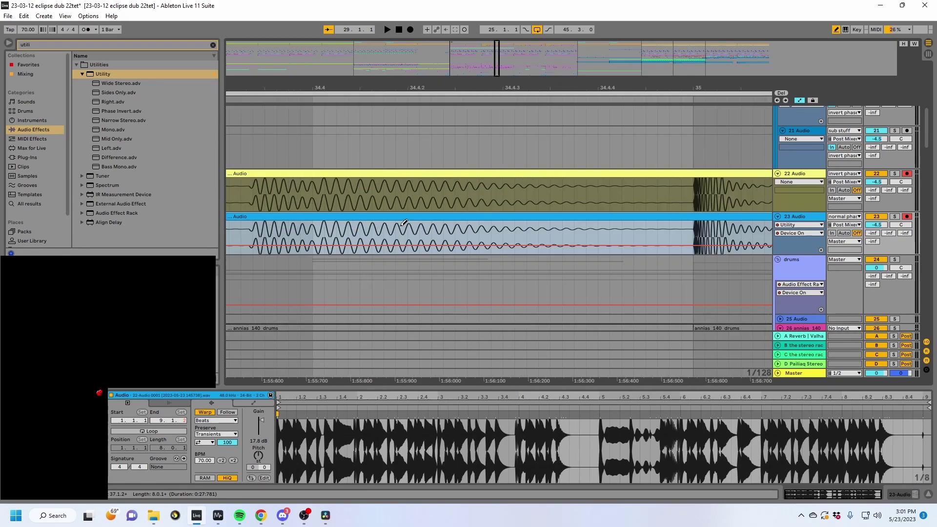
scroll(404, 222, "right", 5)
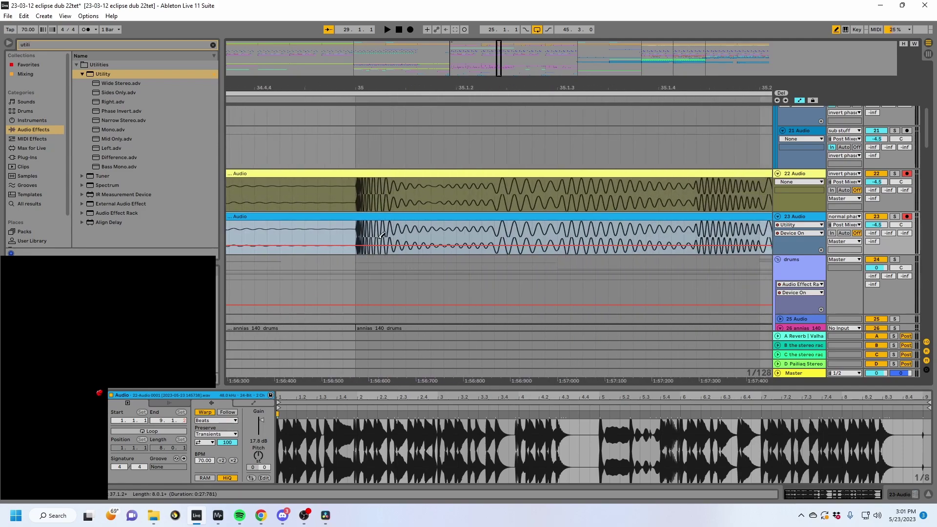
scroll(668, 204, "right", 6)
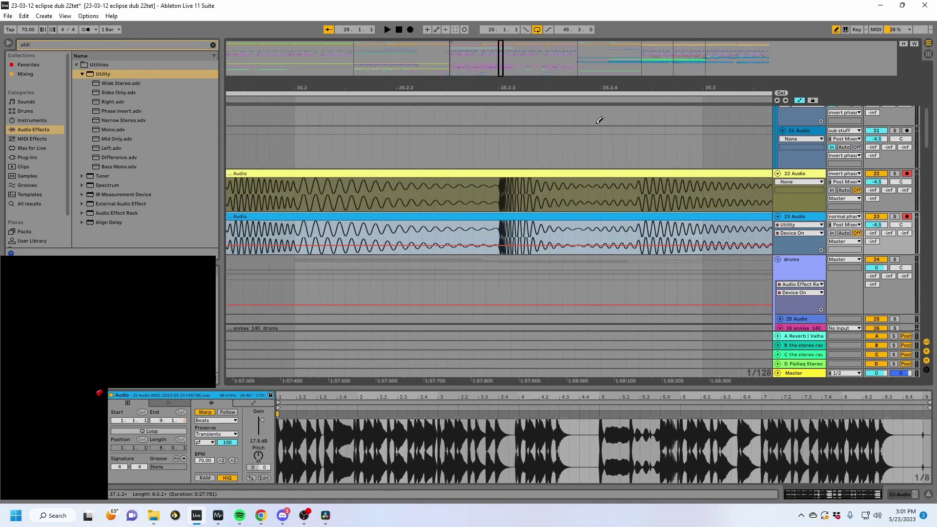
left_click_drag(503, 230, 652, 230)
Review the Utility on/off automation on 23 Audio across the whole recorded section and the surrounding arrangement.
left_click_drag(662, 87, 682, 37)
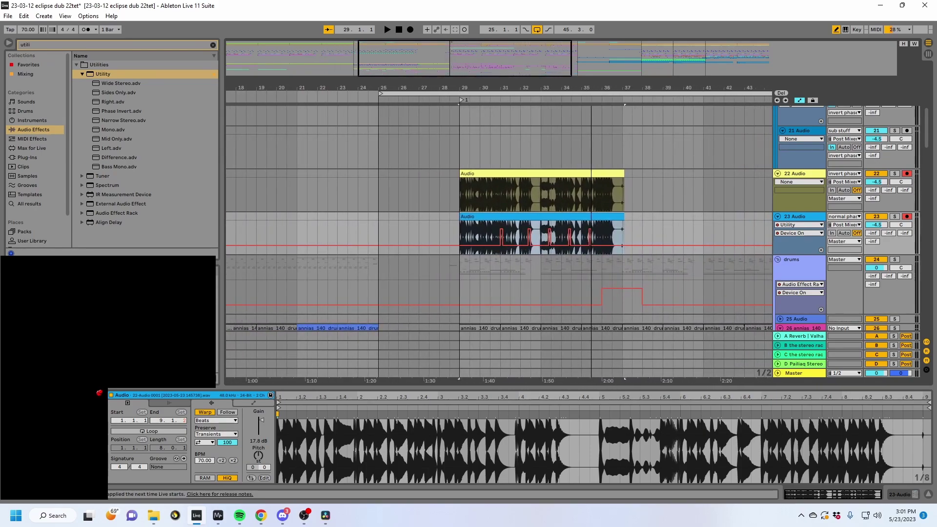
left_click_drag(591, 89, 497, 89)
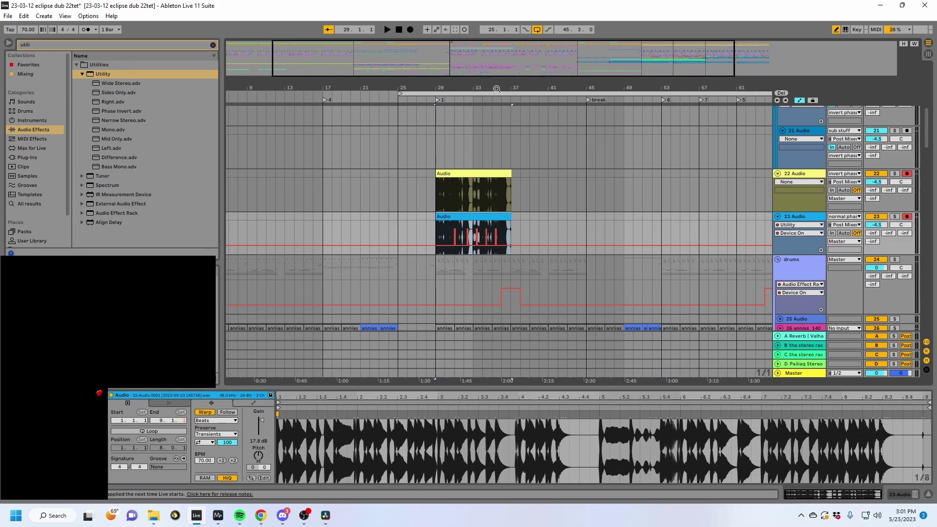
left_click_drag(449, 87, 450, 122)
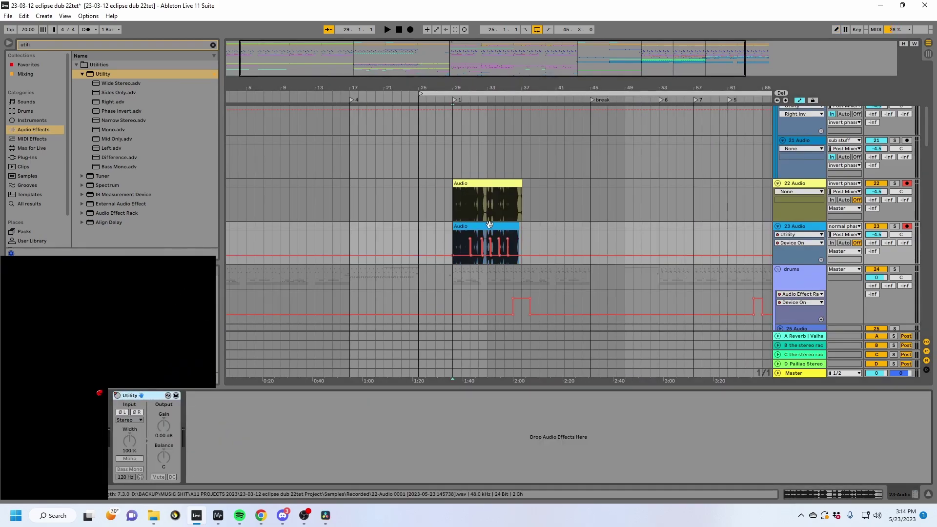
left_click_drag(499, 88, 498, 59)
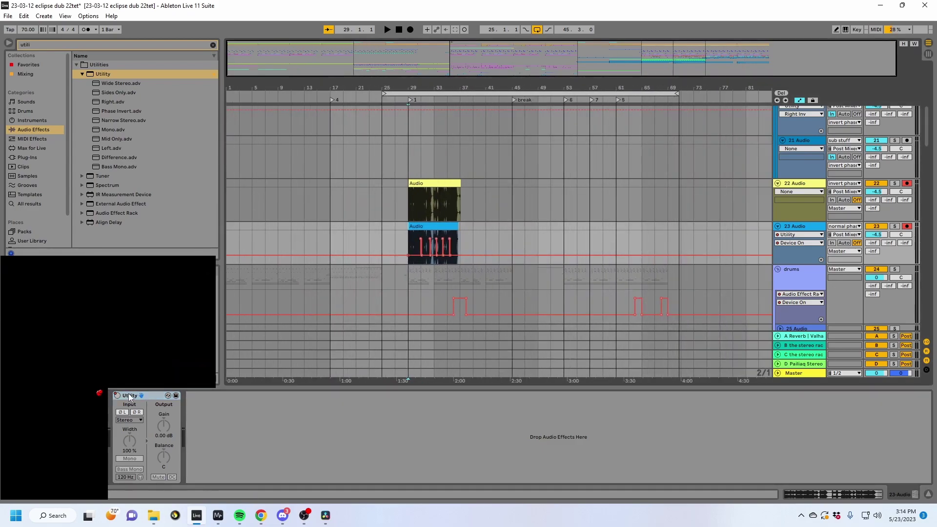
Examine the Utility Device On automation on 32 Kick 2 across bars 29 to 37, along with the normal and inverted phase tracks.
scroll(628, 257, "down", 5)
scroll(628, 256, "down", 3)
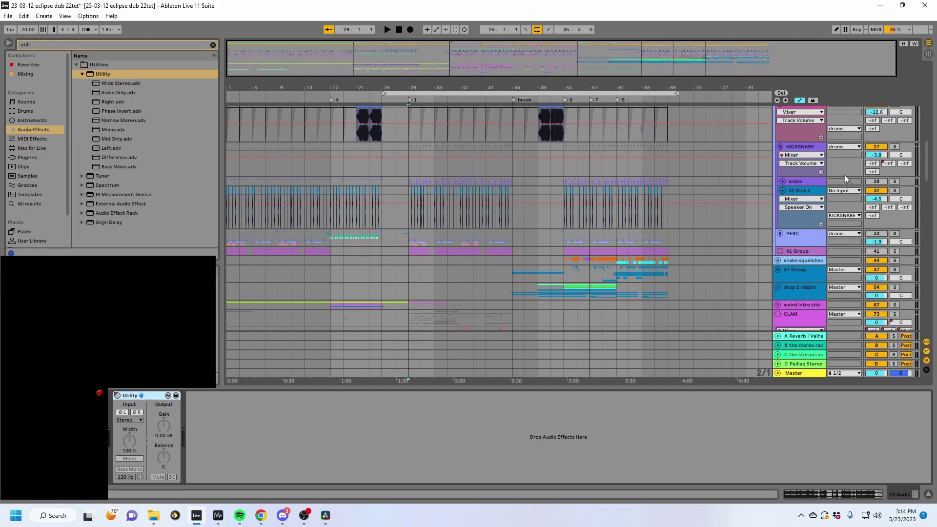
left_click(808, 190)
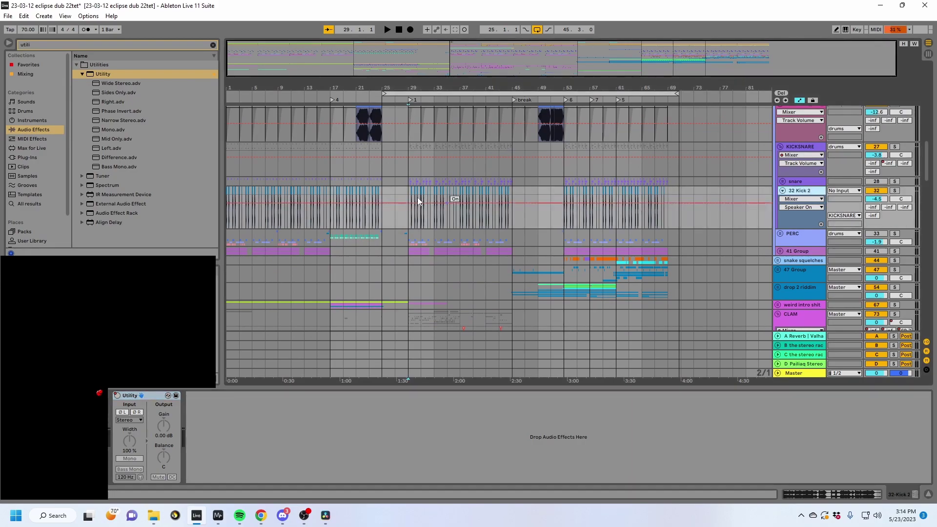
left_click_drag(410, 88, 360, 244)
key("a")
key("a")
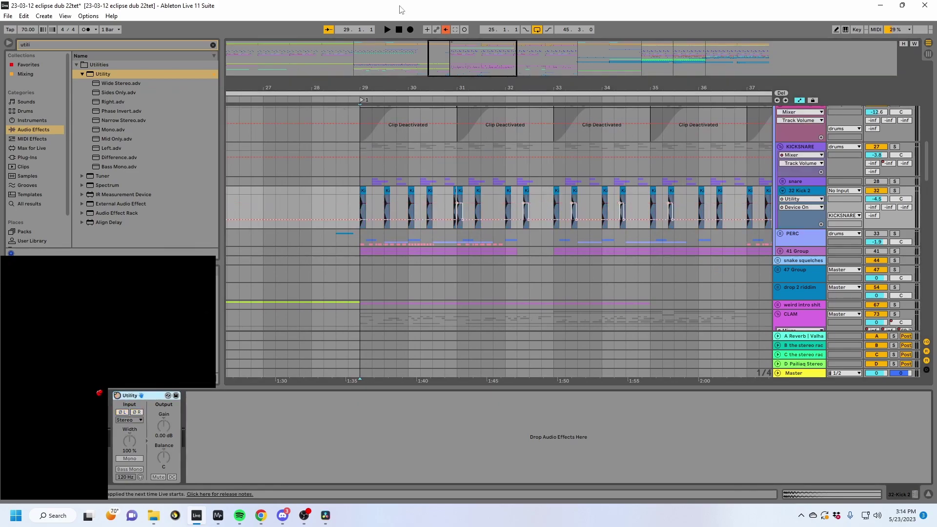
scroll(447, 184, "up", 10)
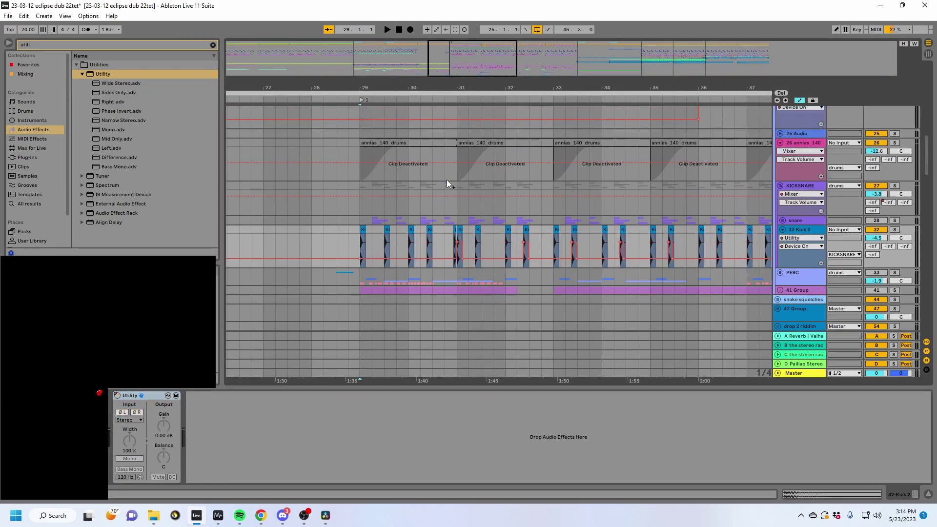
scroll(448, 184, "down", 6)
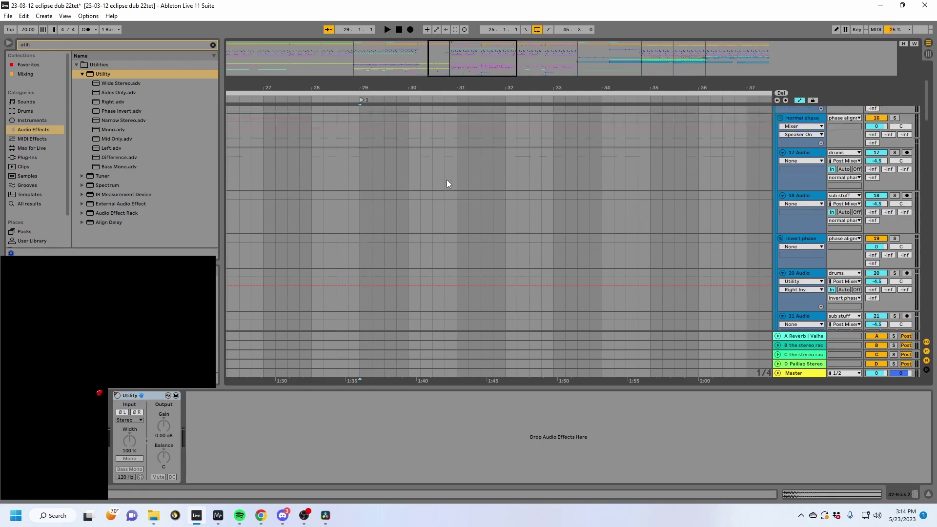
scroll(447, 183, "up", 3)
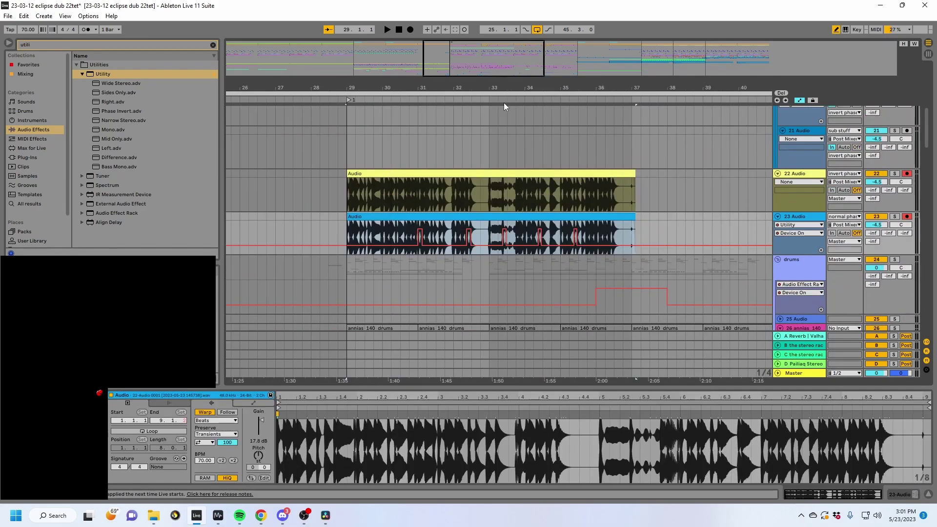
Trim the end of the recorded clip on 23 Audio to 36.4.1 and hide the automation lanes.
left_click_drag(490, 102, 498, 39)
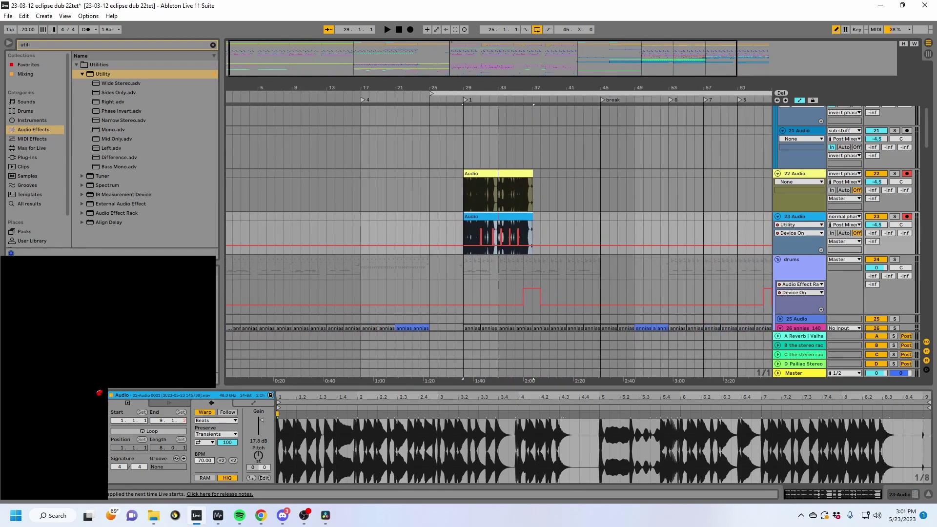
scroll(498, 195, "up", 6)
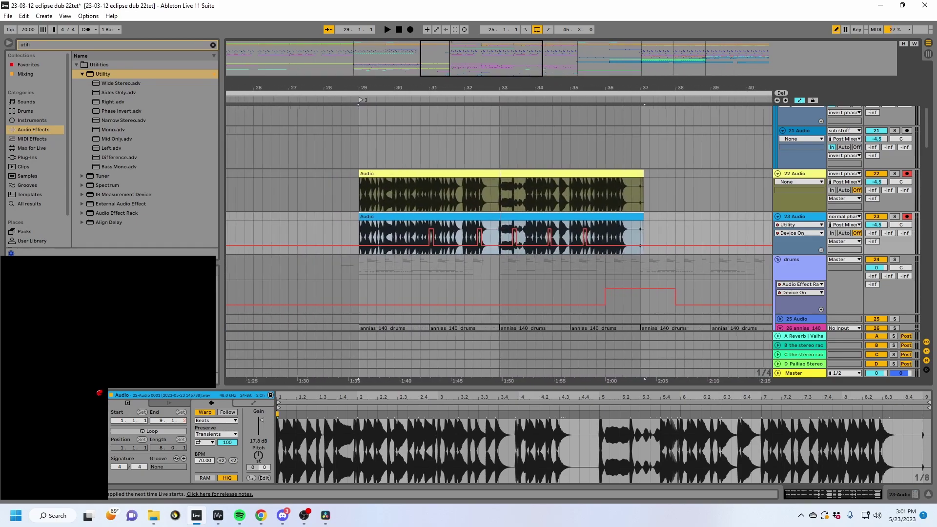
scroll(499, 195, "down", 3)
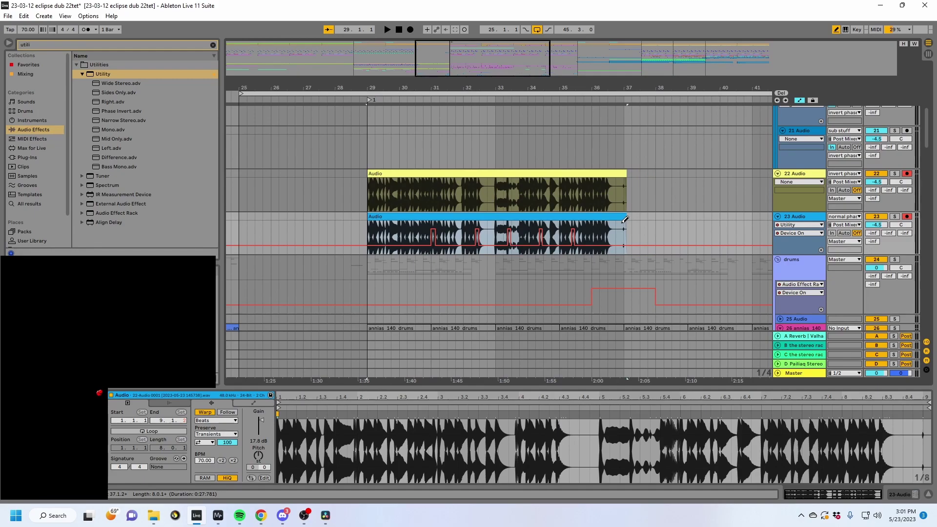
key("a")
left_click_drag(627, 219, 616, 221)
key("a")
key("a")
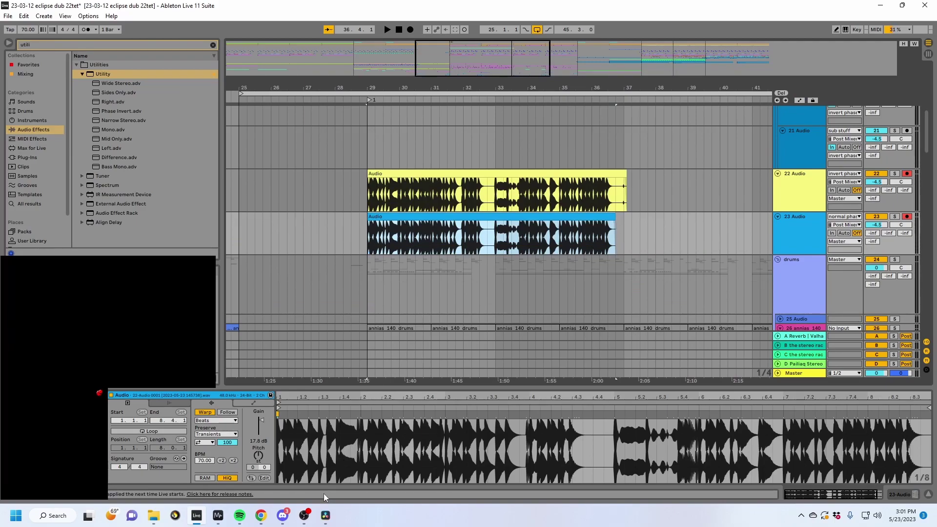
left_click(311, 515)
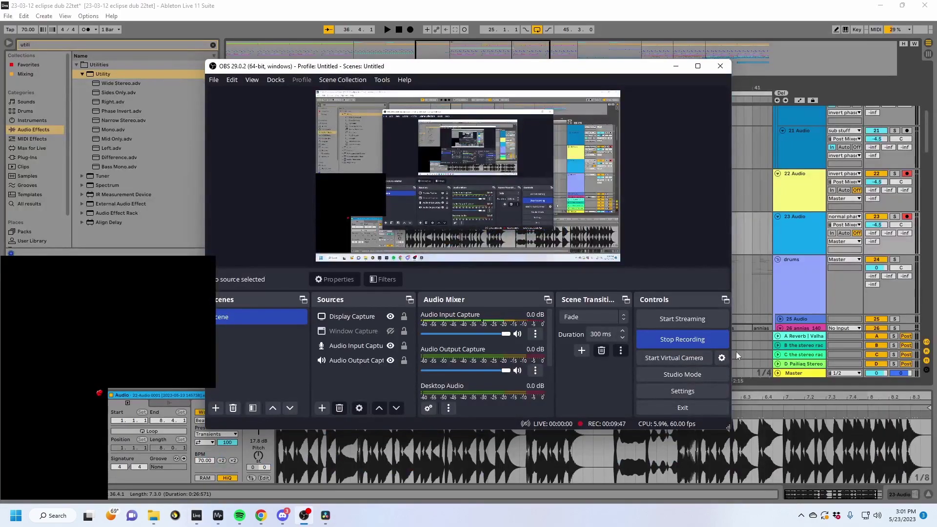